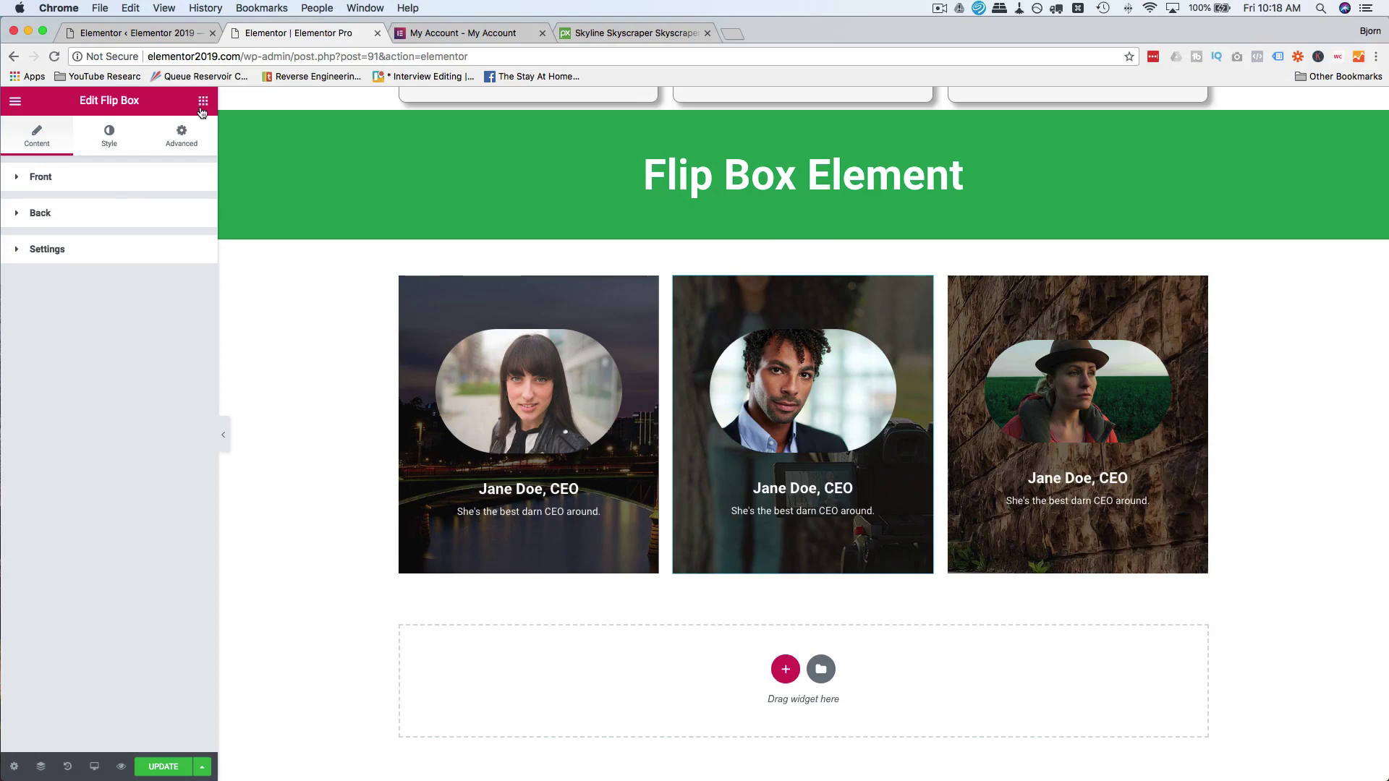
Duplicate the green heading section, pasting the copy below the flip boxes
{"action": "left_click", "coordinate": [203, 100]}
{"action": "scroll", "coordinate": [62, 419], "scroll_direction": "down", "scroll_amount": 10}
{"action": "scroll", "coordinate": [108, 362], "scroll_direction": "up", "scroll_amount": 10}
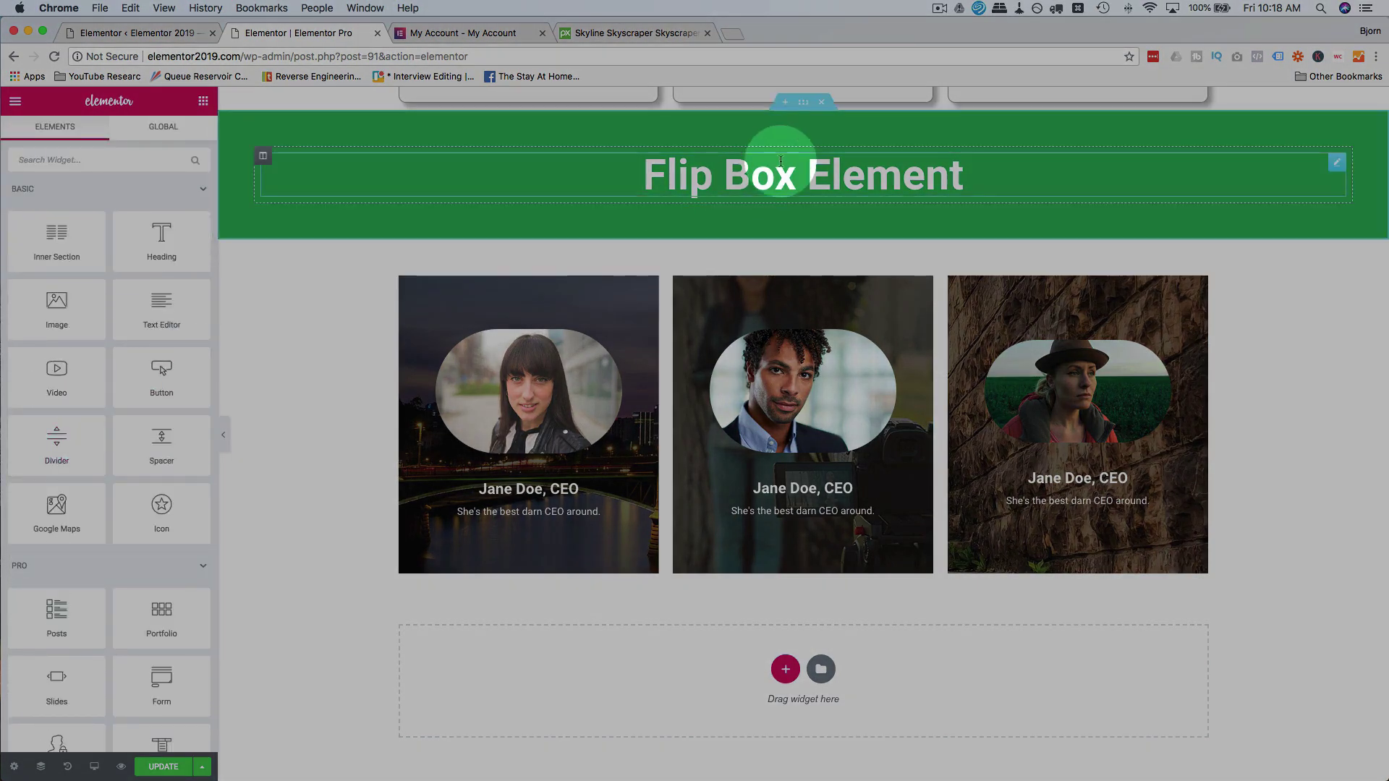
{"action": "left_click", "coordinate": [804, 107]}
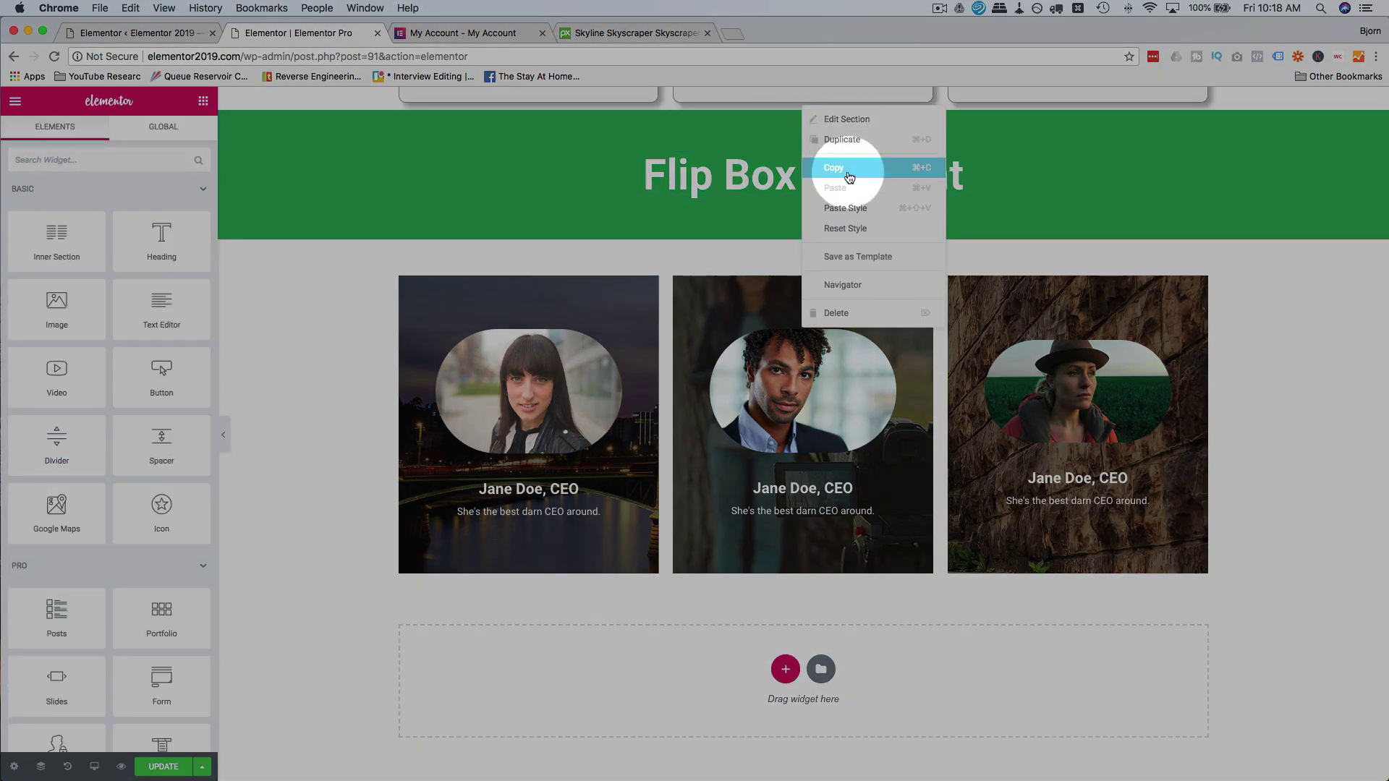
{"action": "left_click", "coordinate": [848, 175]}
{"action": "right_click", "coordinate": [691, 669]}
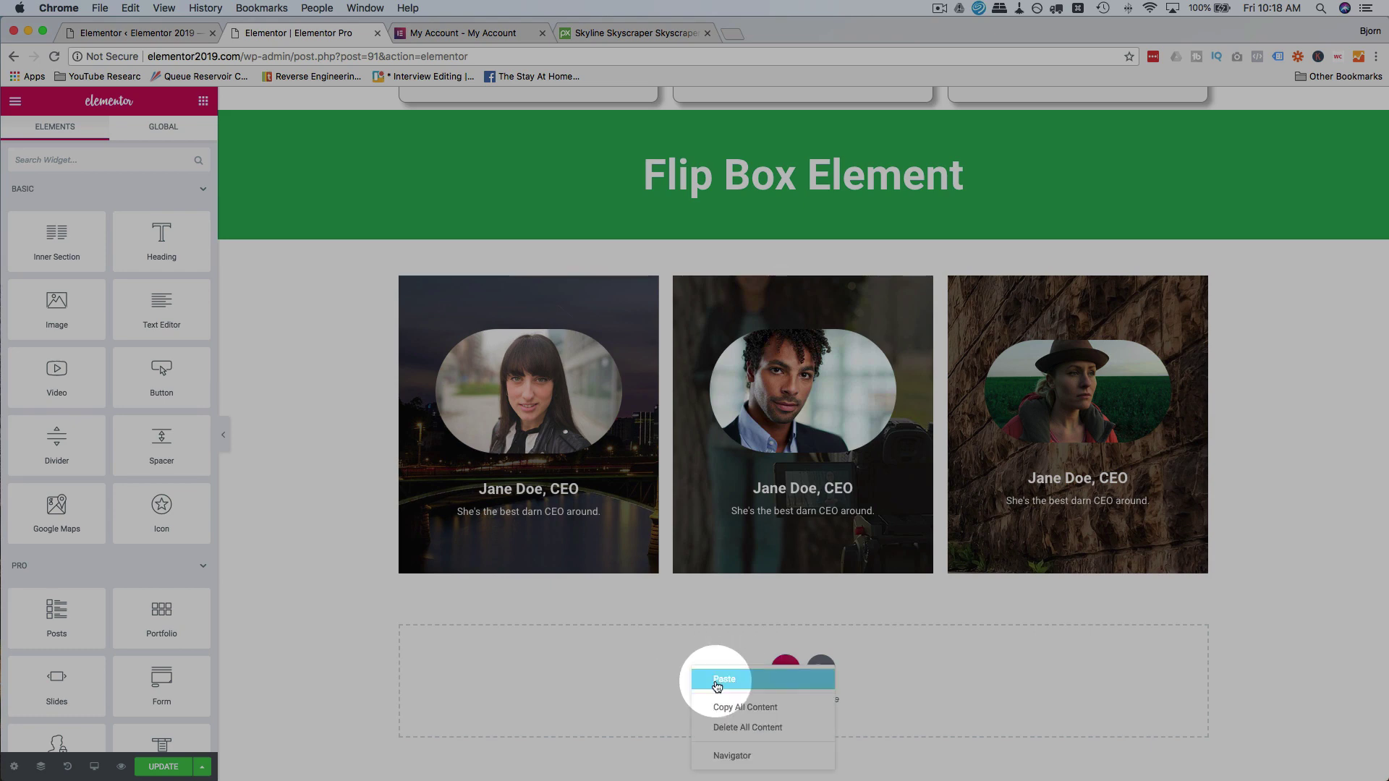
{"action": "left_click", "coordinate": [707, 675]}
Change the pasted heading text to read Call To Action Element
{"action": "left_click", "coordinate": [753, 575]}
{"action": "left_click_drag", "start_coordinate": [753, 575], "coordinate": [686, 578]}
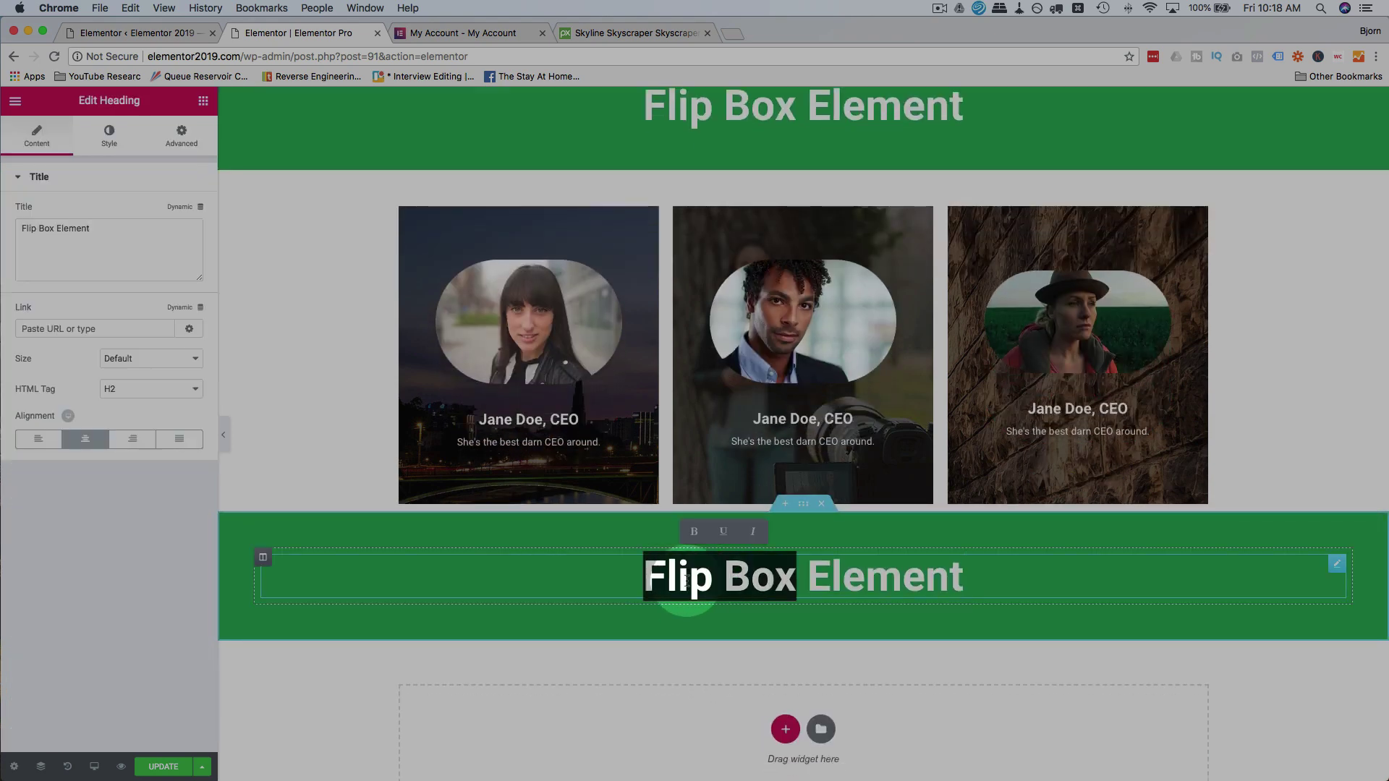
{"action": "type", "text": "Call To "}
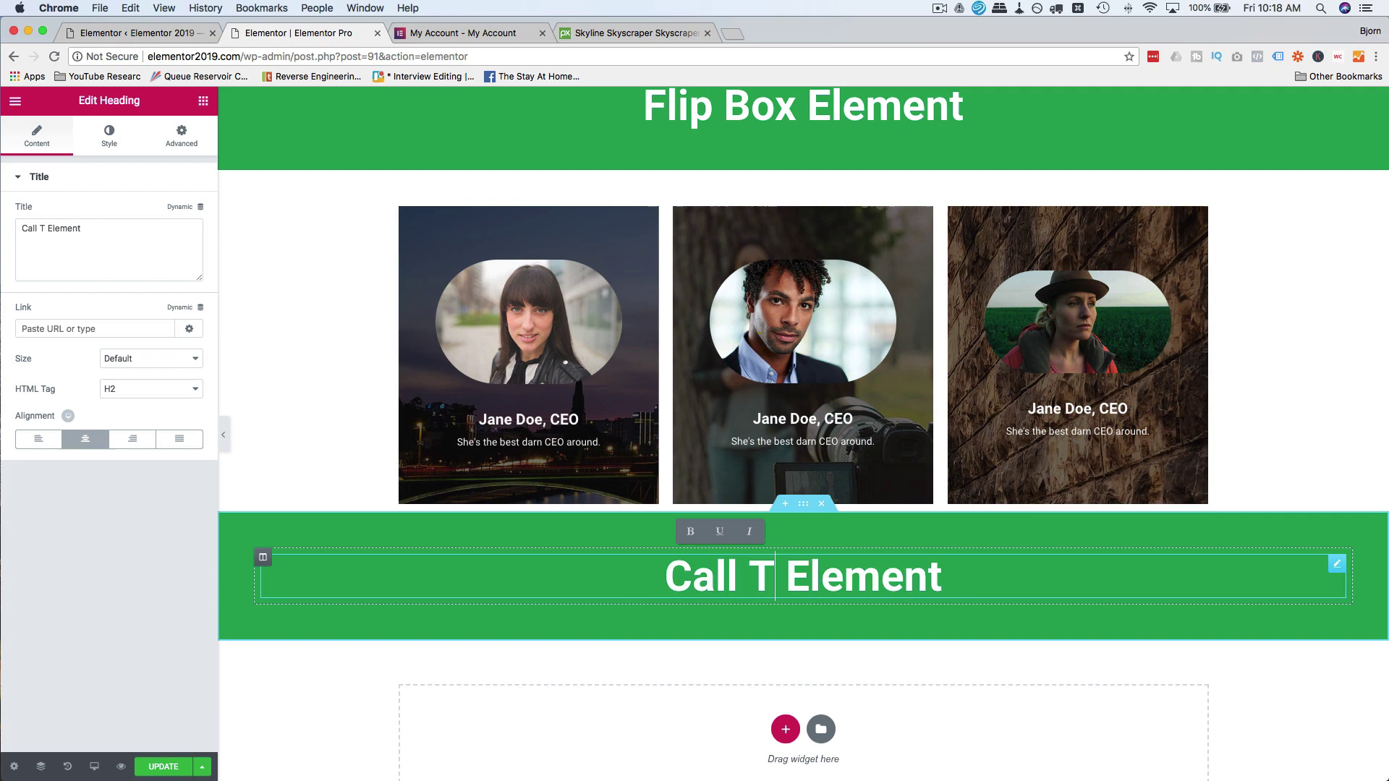
{"action": "type", "text": "Action"}
{"action": "left_click", "coordinate": [600, 657]}
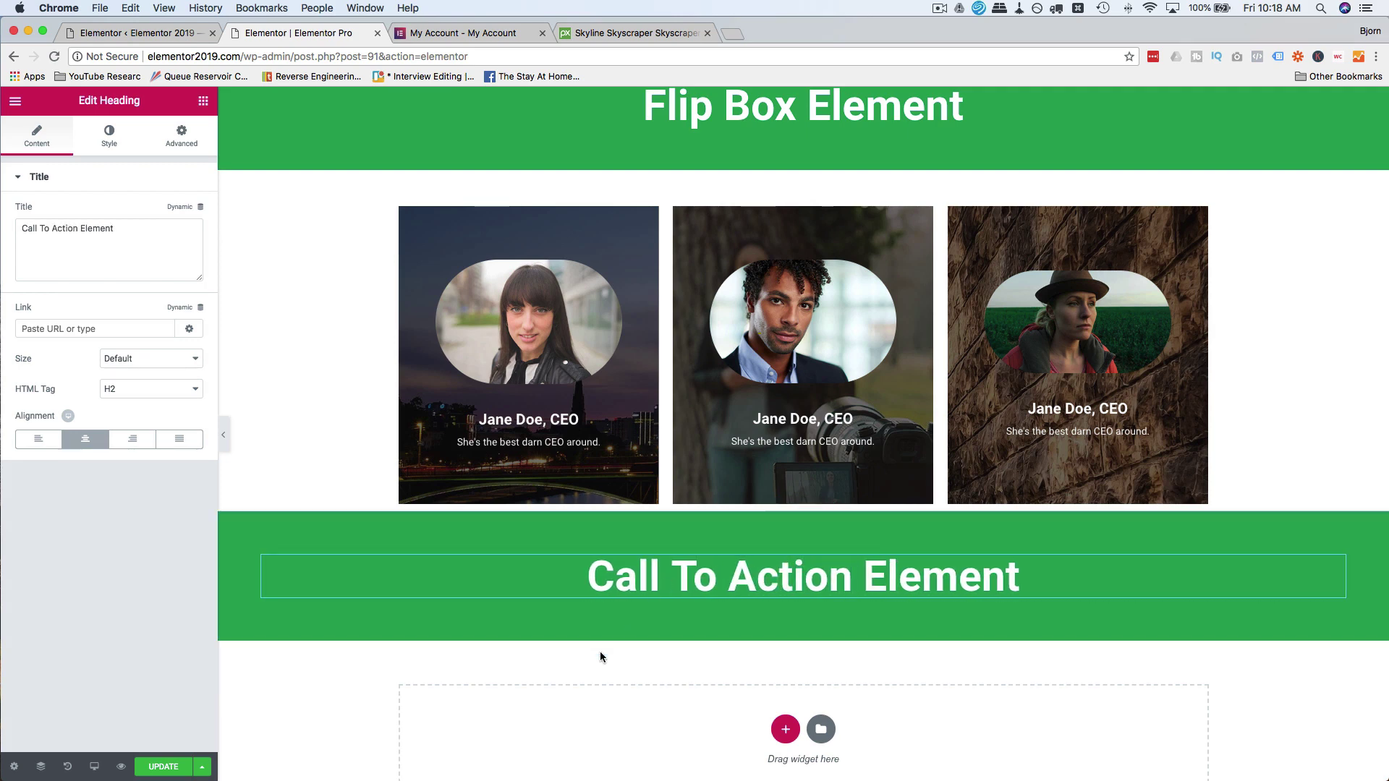
Place a Call to Action widget in the empty section below the new heading
{"action": "scroll", "coordinate": [265, 124], "scroll_direction": "down", "scroll_amount": 2}
{"action": "left_click", "coordinate": [203, 101]}
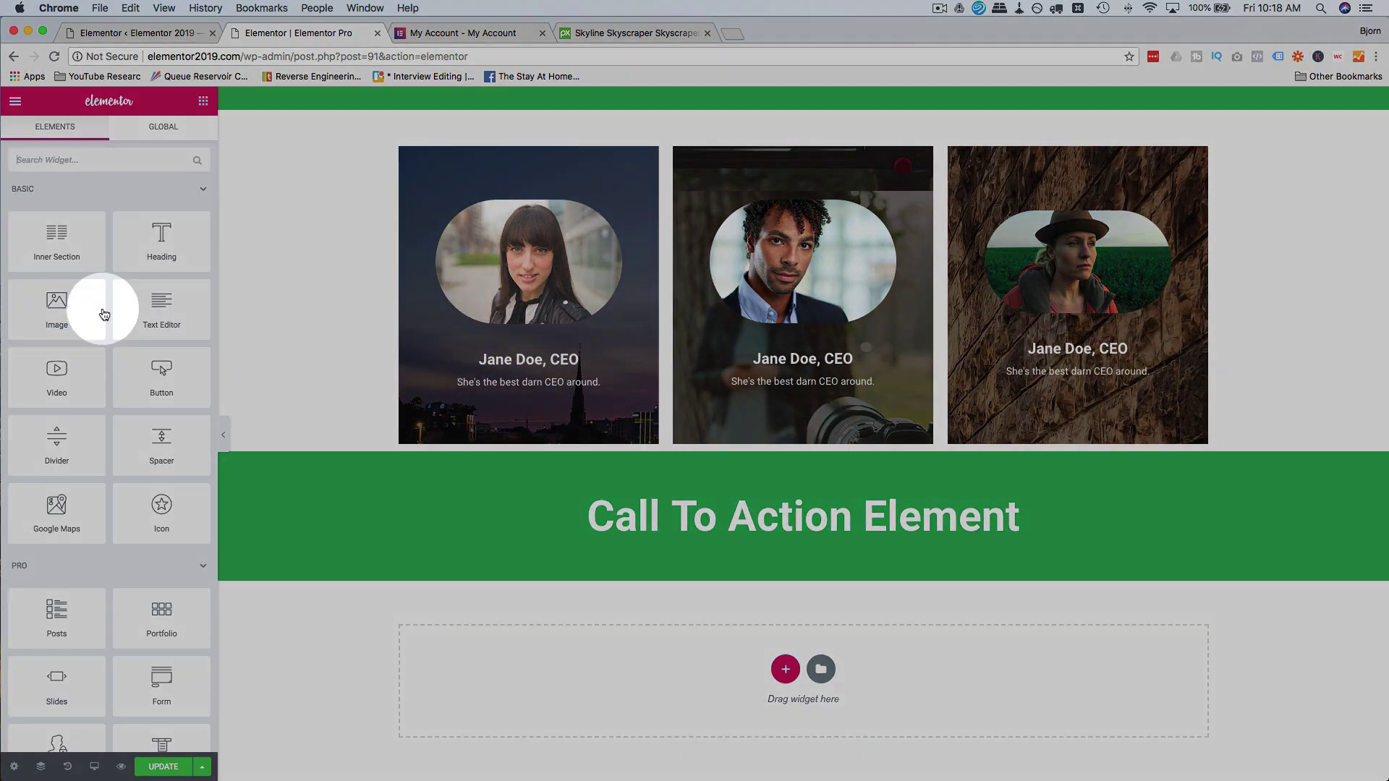
{"action": "scroll", "coordinate": [102, 311], "scroll_direction": "down", "scroll_amount": 10}
{"action": "scroll", "coordinate": [101, 319], "scroll_direction": "down", "scroll_amount": 1}
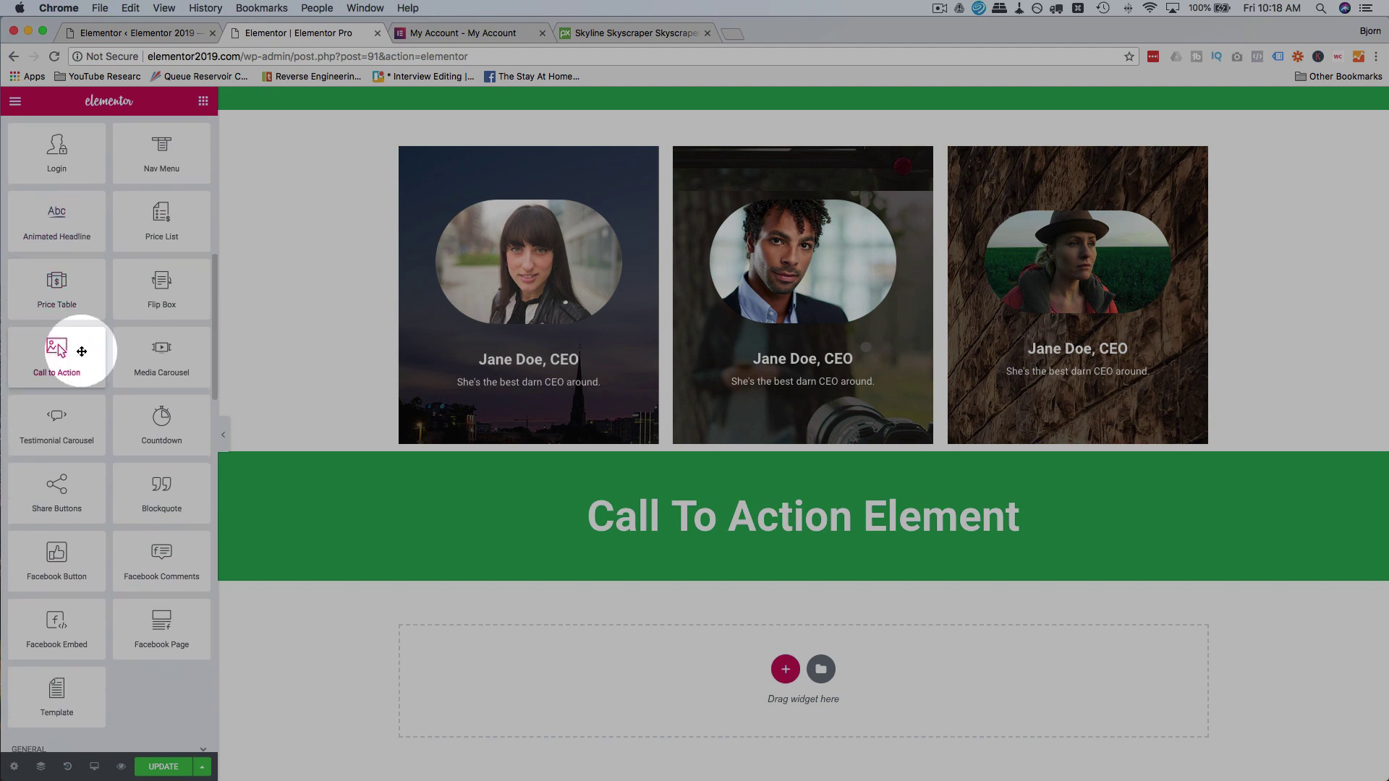
{"action": "left_click_drag", "start_coordinate": [94, 360], "coordinate": [741, 654]}
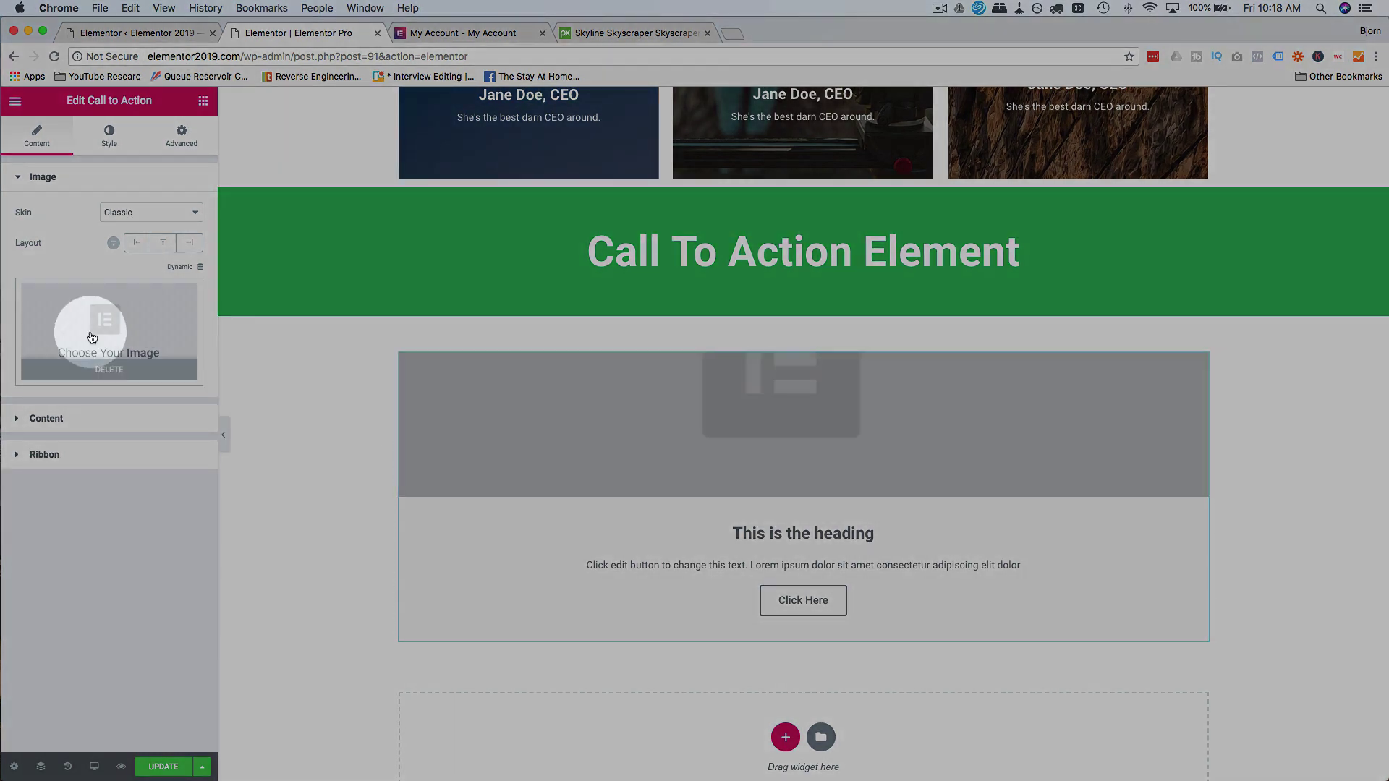
Insert the camera photo from the Media Library and set the layout to Left
{"action": "left_click", "coordinate": [130, 316]}
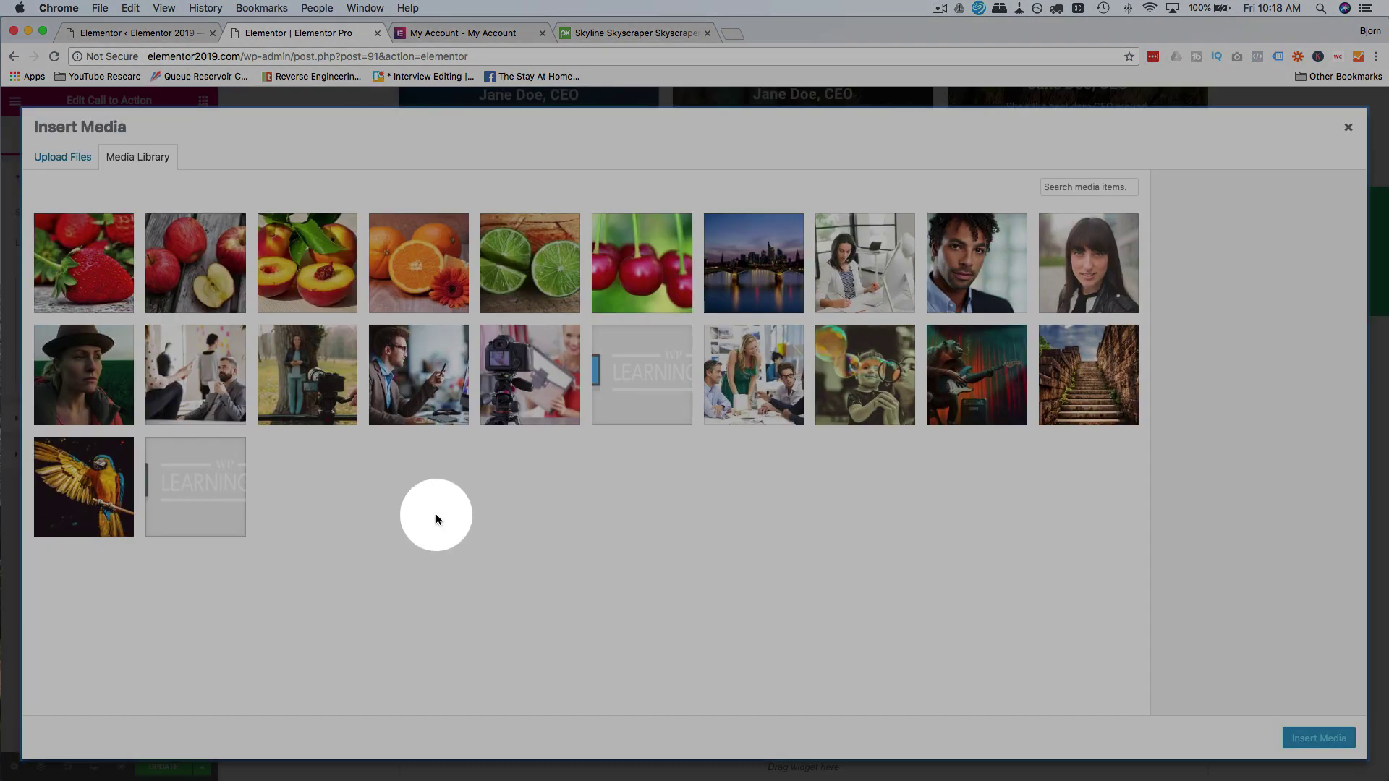
{"action": "left_click", "coordinate": [575, 374]}
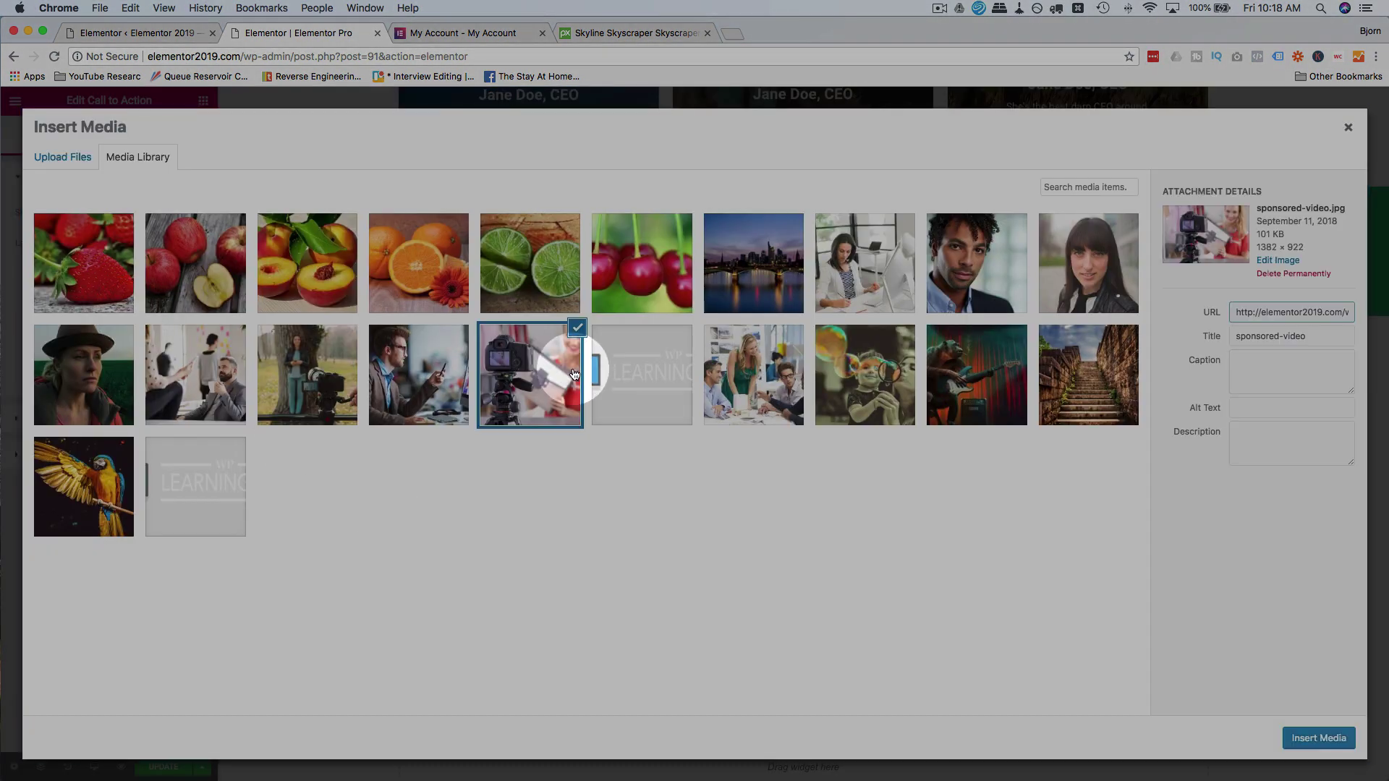
{"action": "left_click", "coordinate": [1318, 739]}
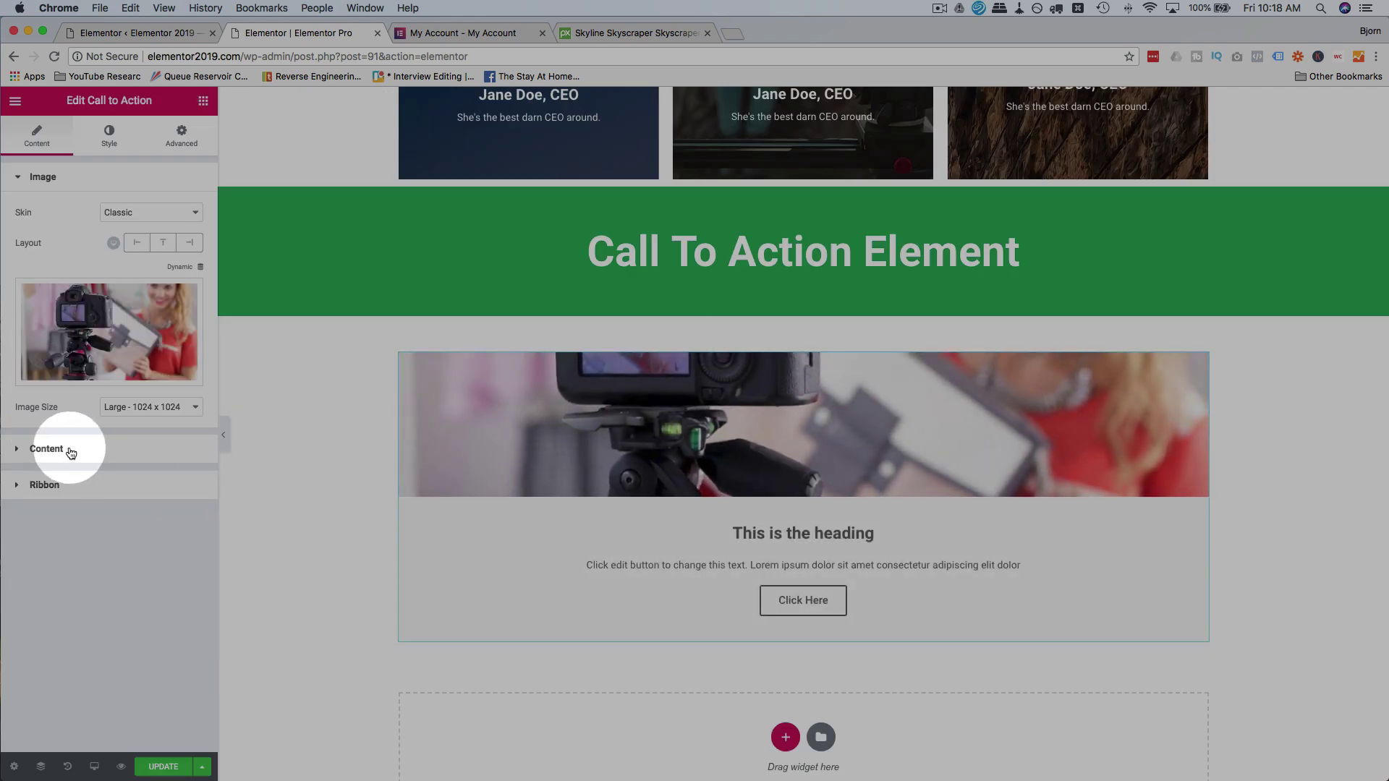
{"action": "left_click", "coordinate": [137, 244]}
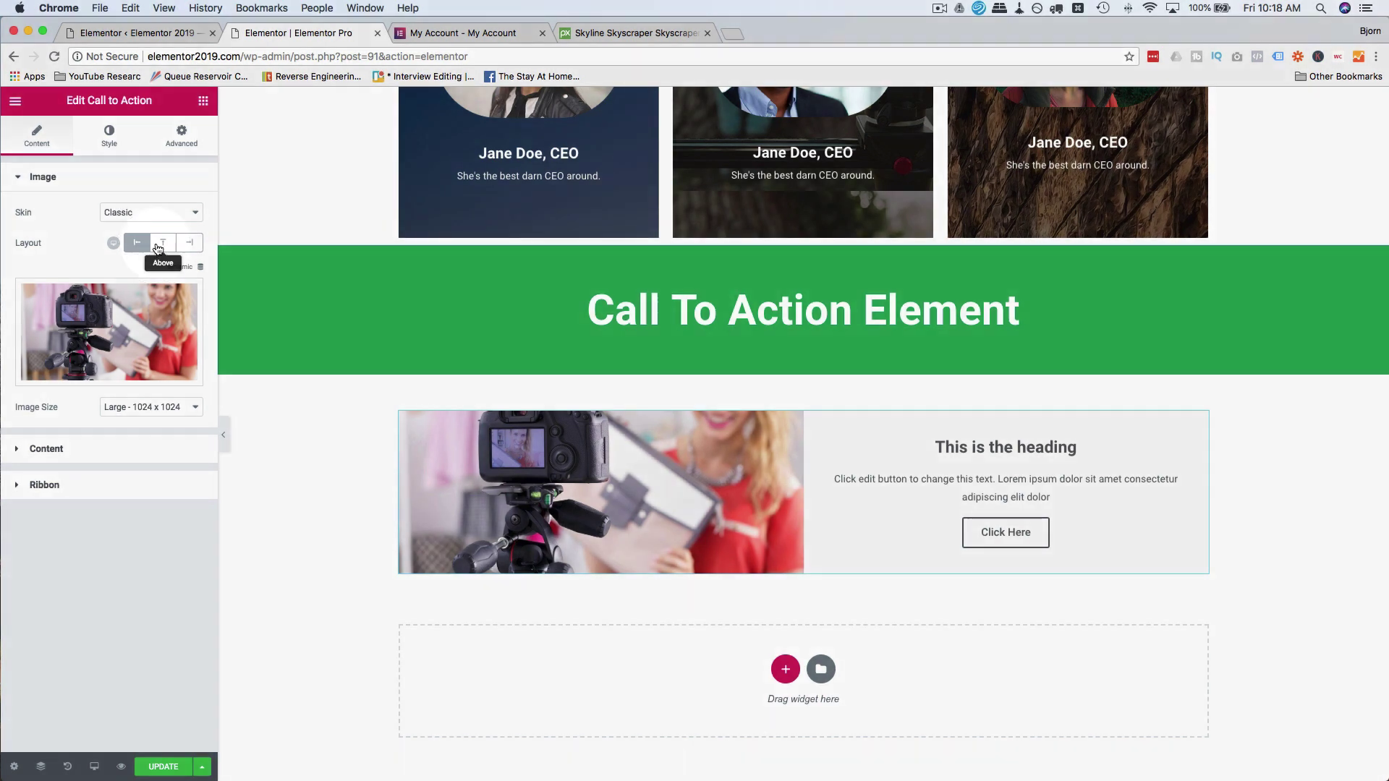
After trying Right layout and Cover skin, settle on Classic skin with the image Above
{"action": "left_click", "coordinate": [163, 243]}
{"action": "left_click", "coordinate": [187, 246]}
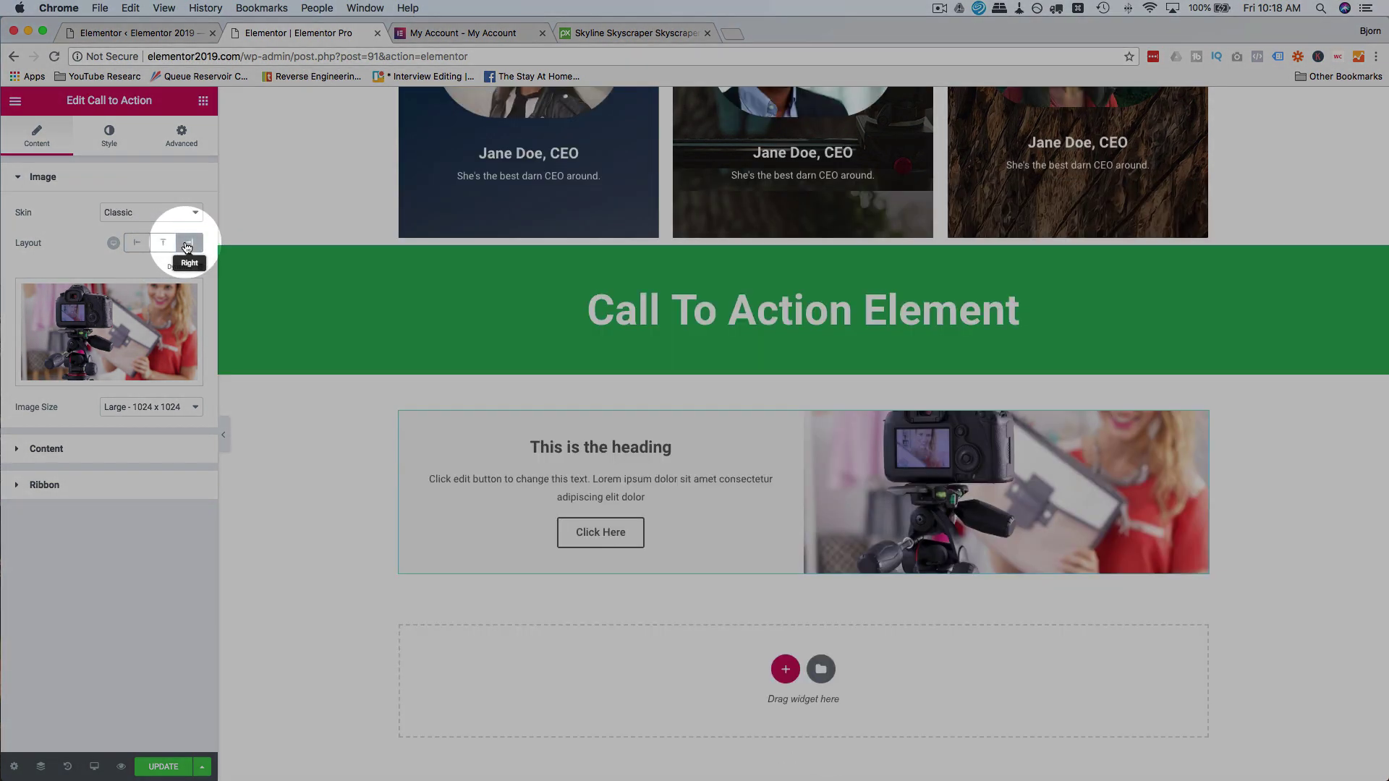
{"action": "left_click", "coordinate": [149, 214]}
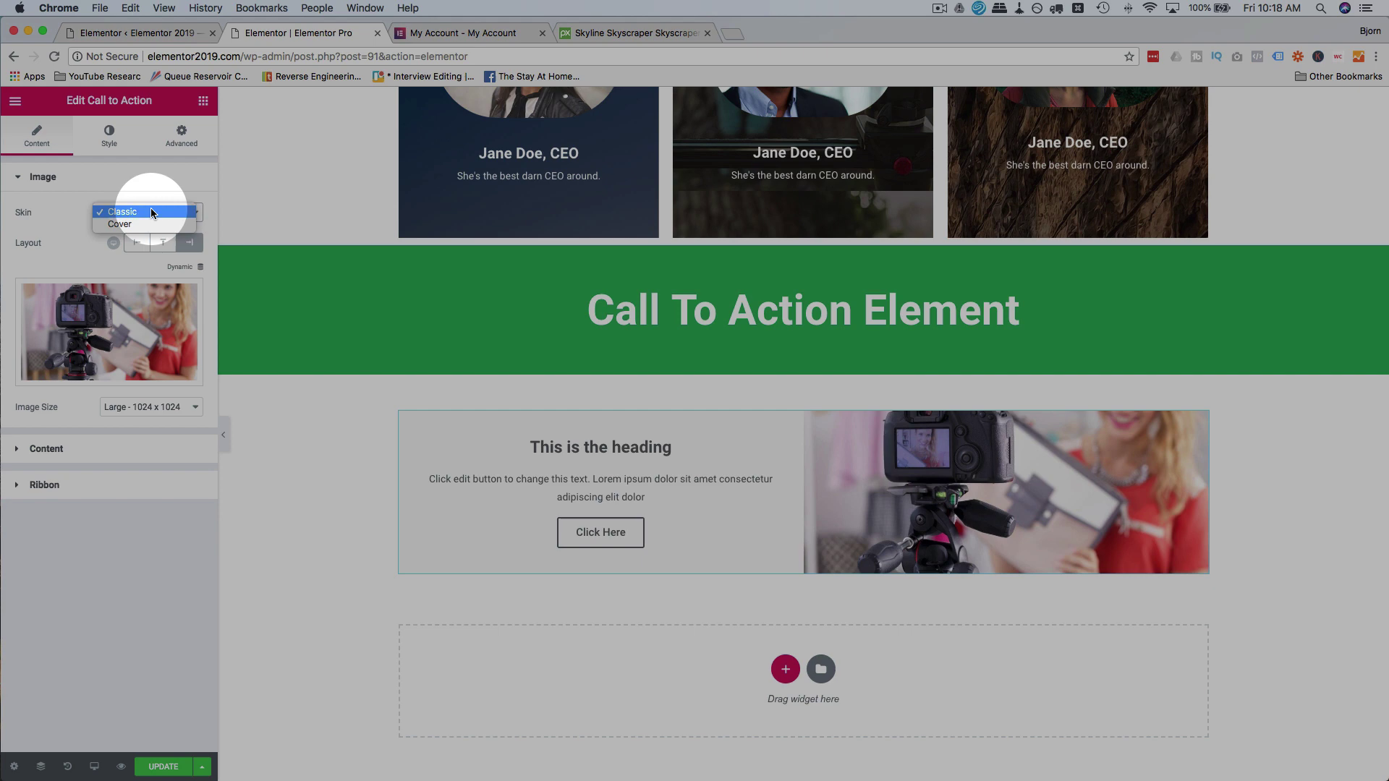
{"action": "left_click", "coordinate": [152, 225]}
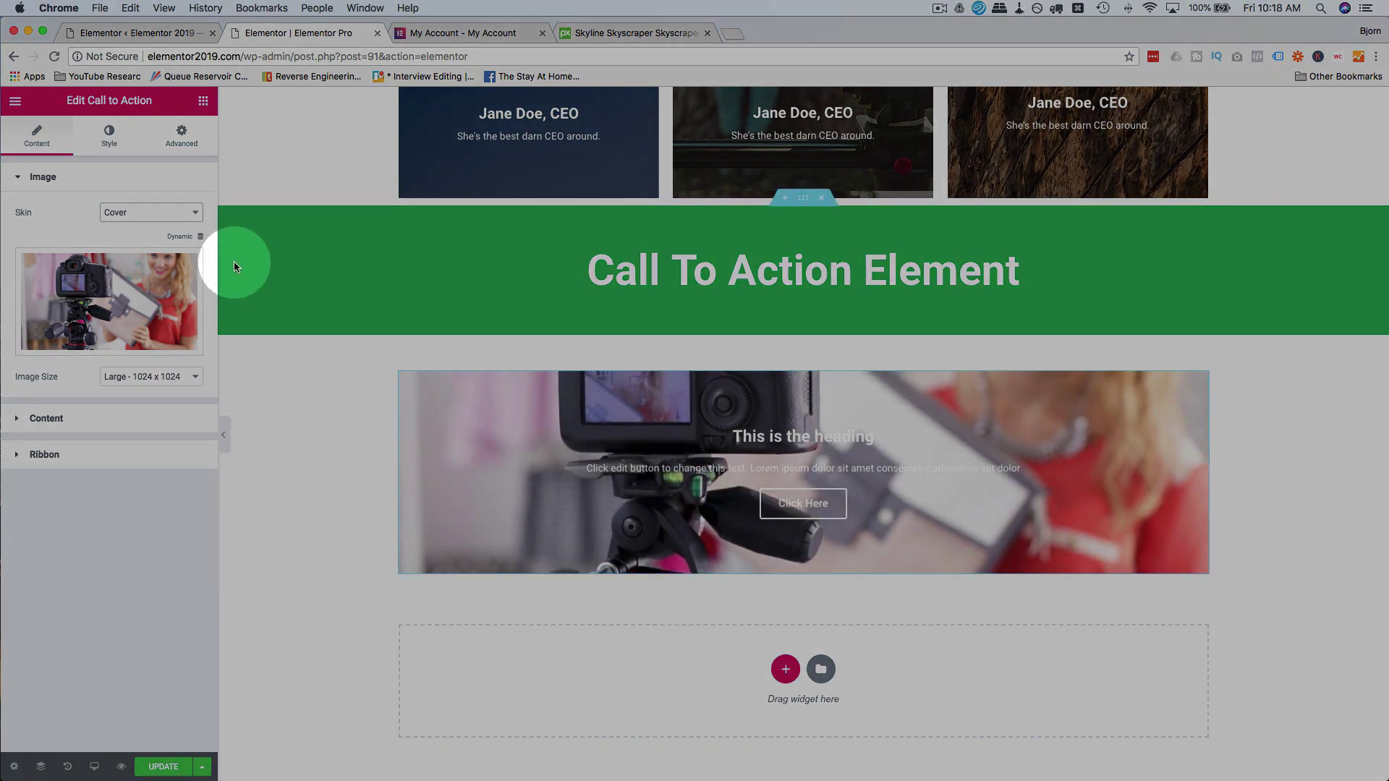
{"action": "left_click", "coordinate": [184, 217]}
{"action": "left_click", "coordinate": [155, 196]}
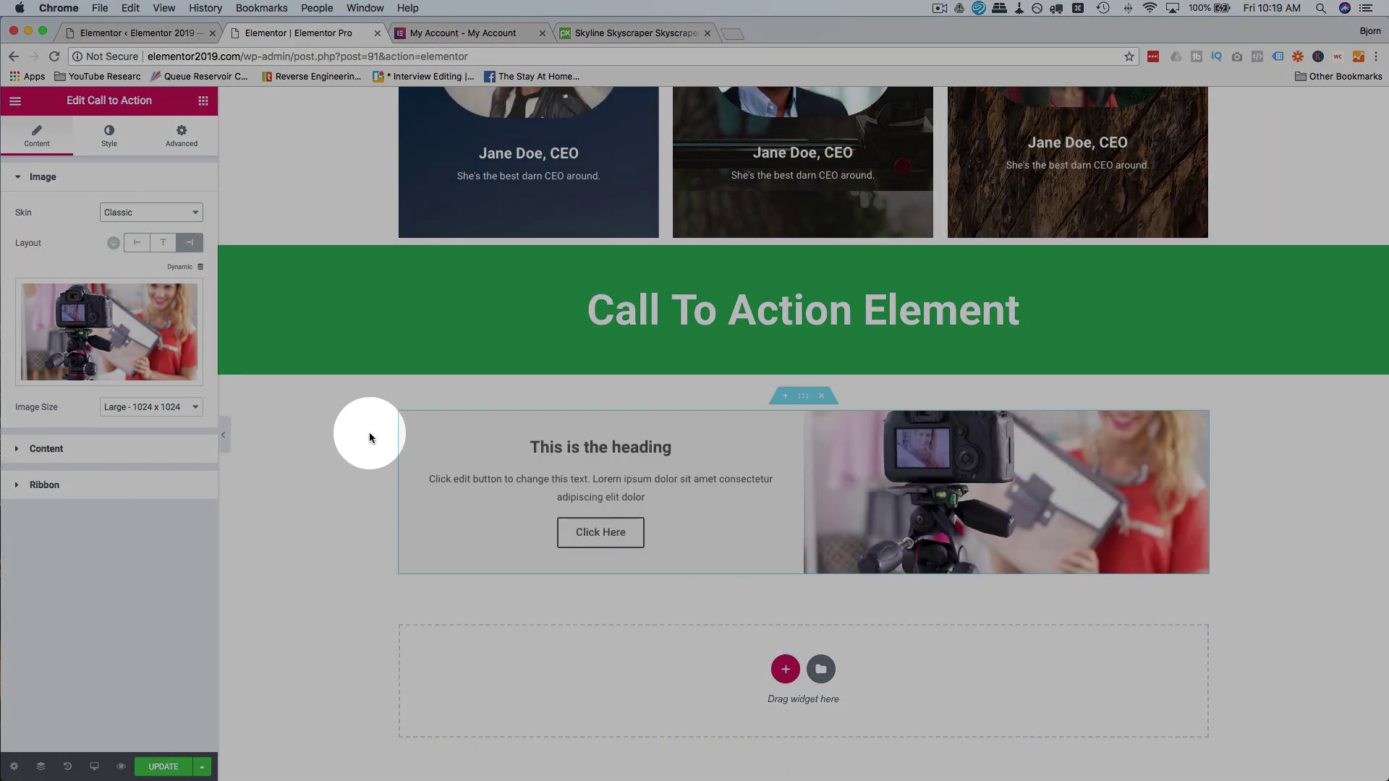
{"action": "scroll", "coordinate": [354, 412], "scroll_direction": "up", "scroll_amount": 2}
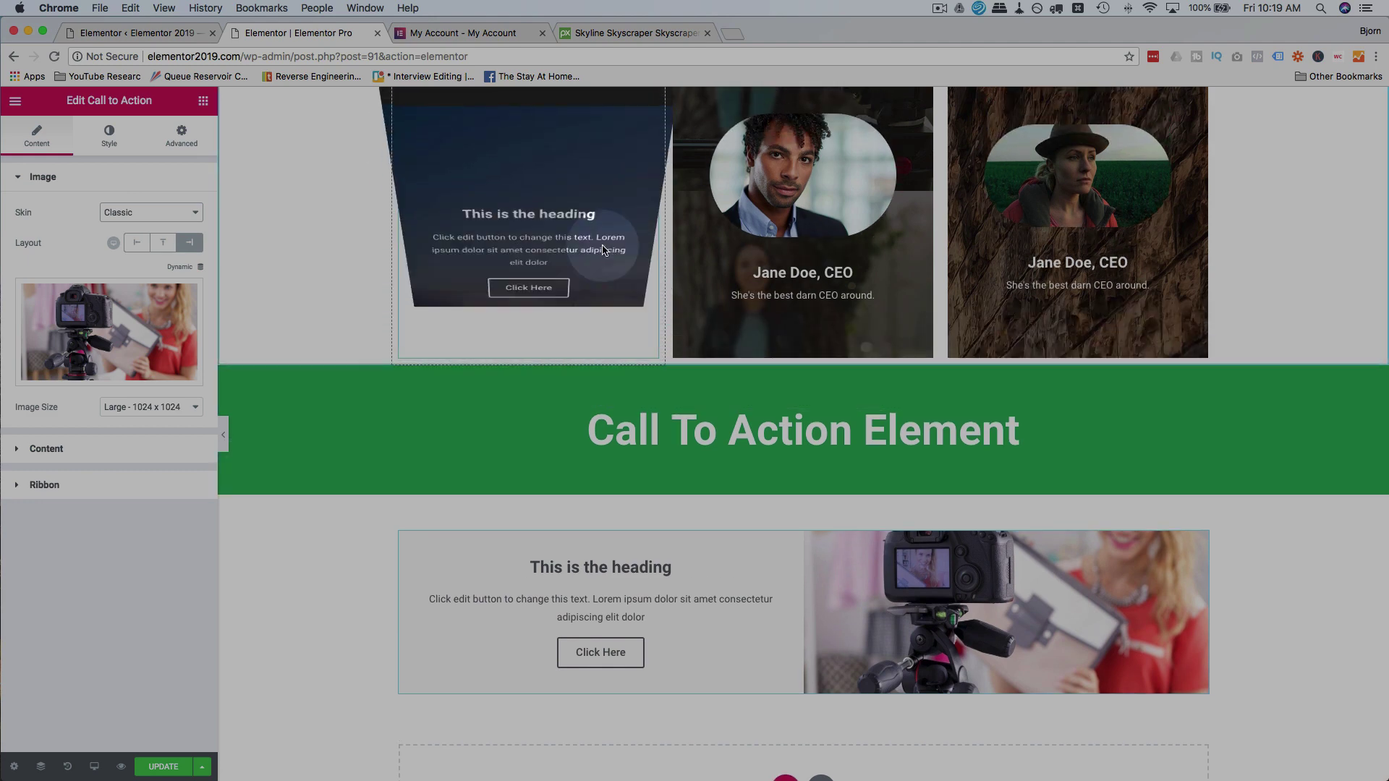
{"action": "scroll", "coordinate": [406, 394], "scroll_direction": "down", "scroll_amount": 4}
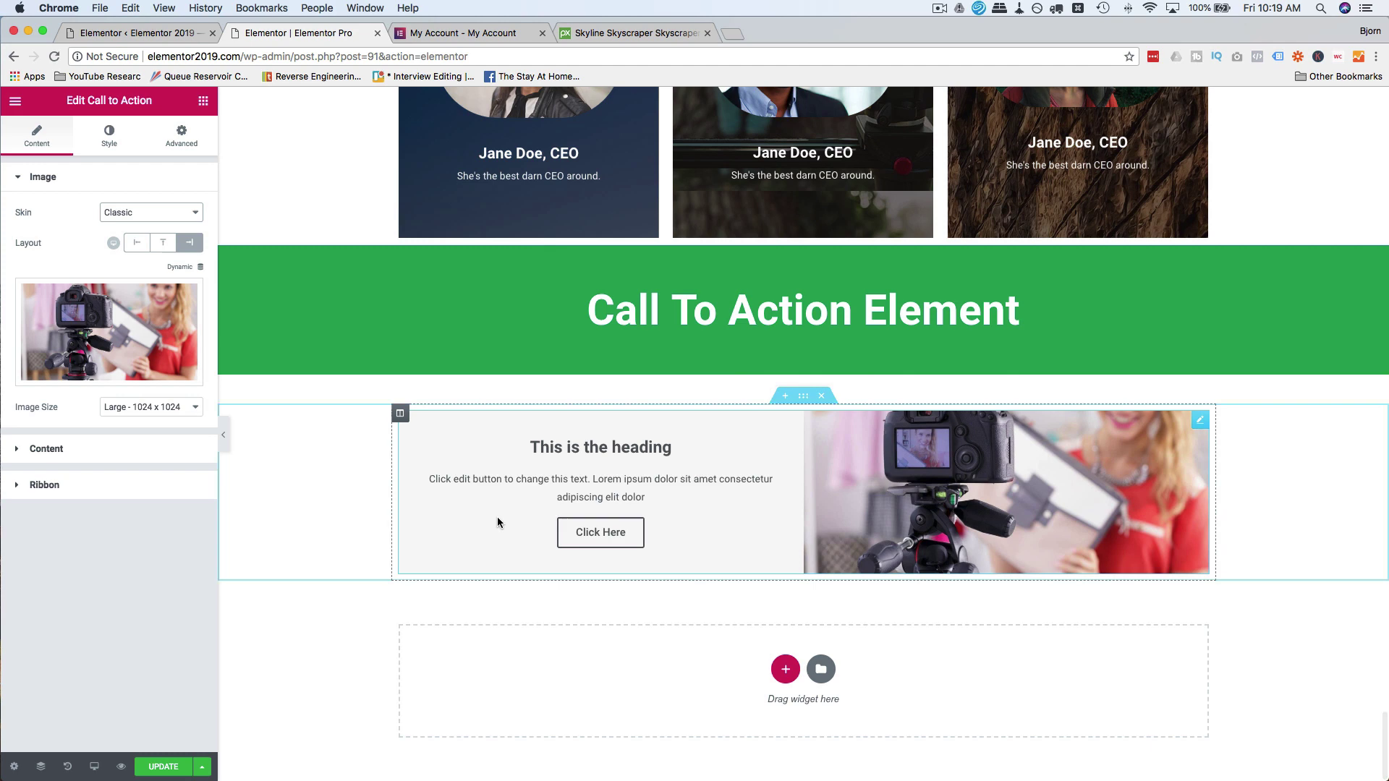
{"action": "left_click", "coordinate": [161, 243]}
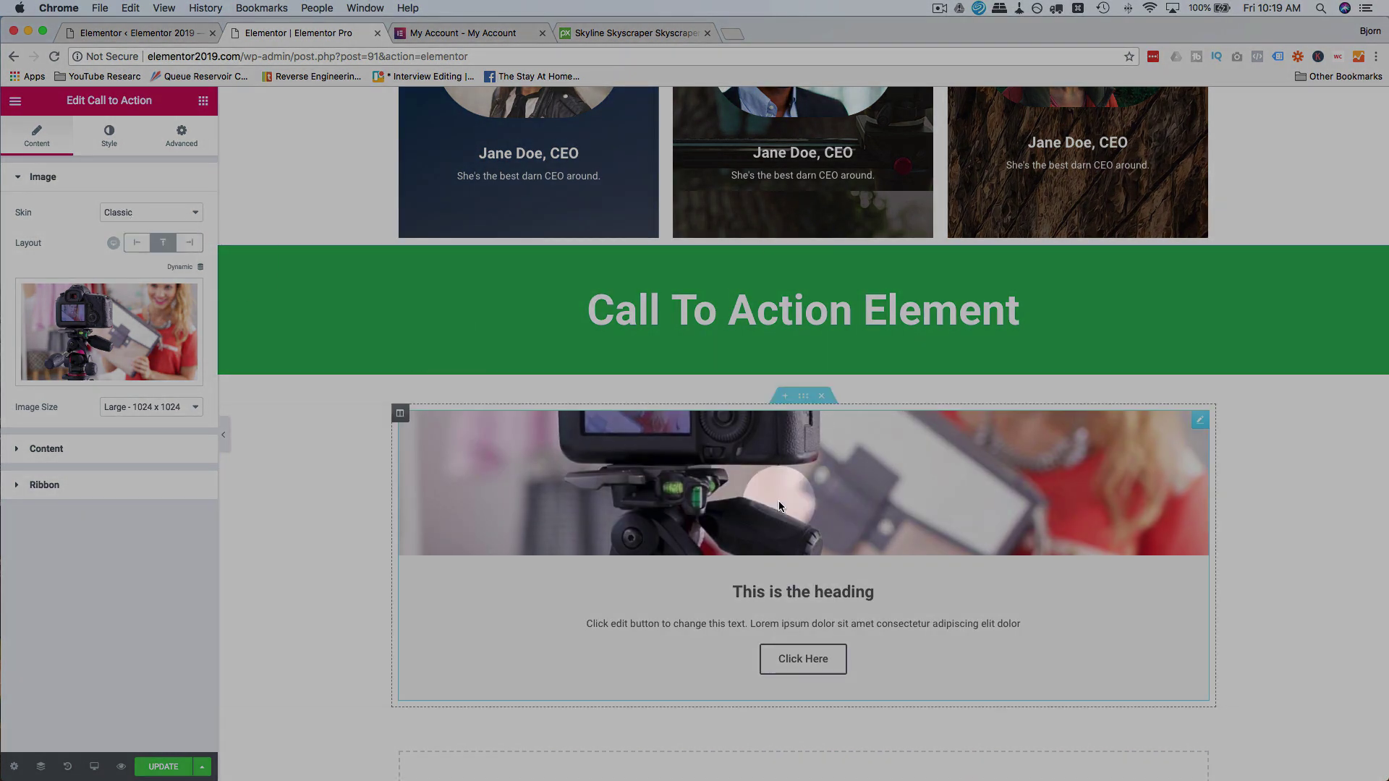
{"action": "scroll", "coordinate": [419, 493], "scroll_direction": "down", "scroll_amount": 4}
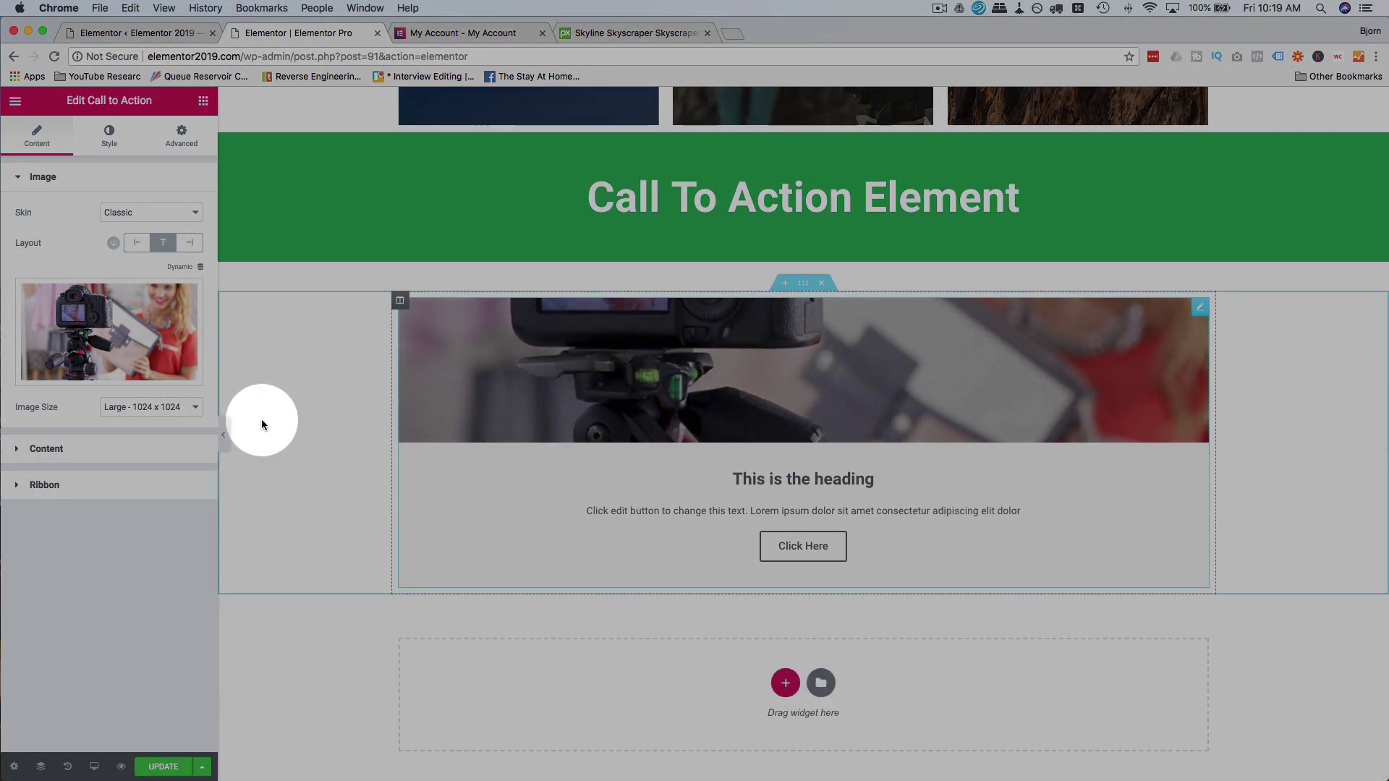
Retitle the box Buy this folder, paste the folder tagline, and label the button Buy now!
{"action": "left_click", "coordinate": [47, 449]}
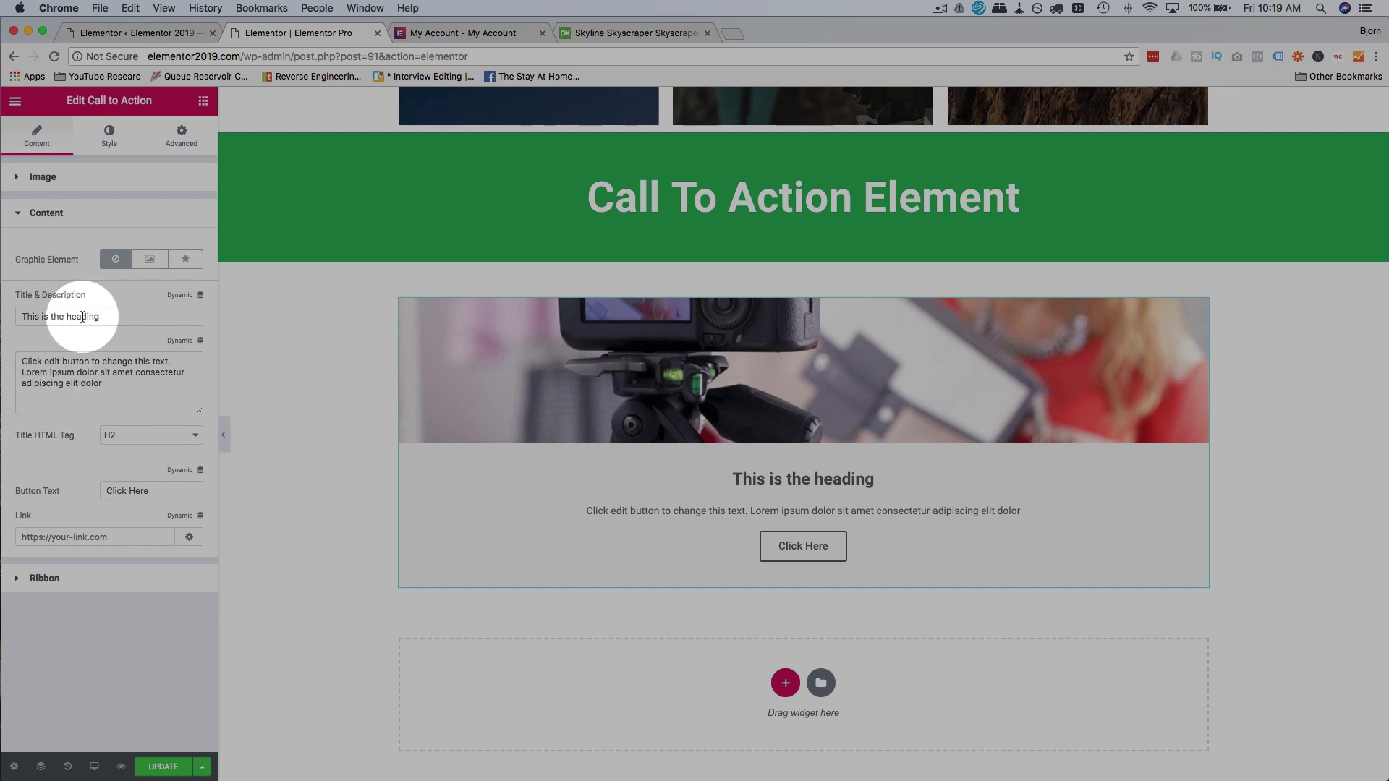
{"action": "left_click_drag", "start_coordinate": [109, 316], "coordinate": [24, 316]}
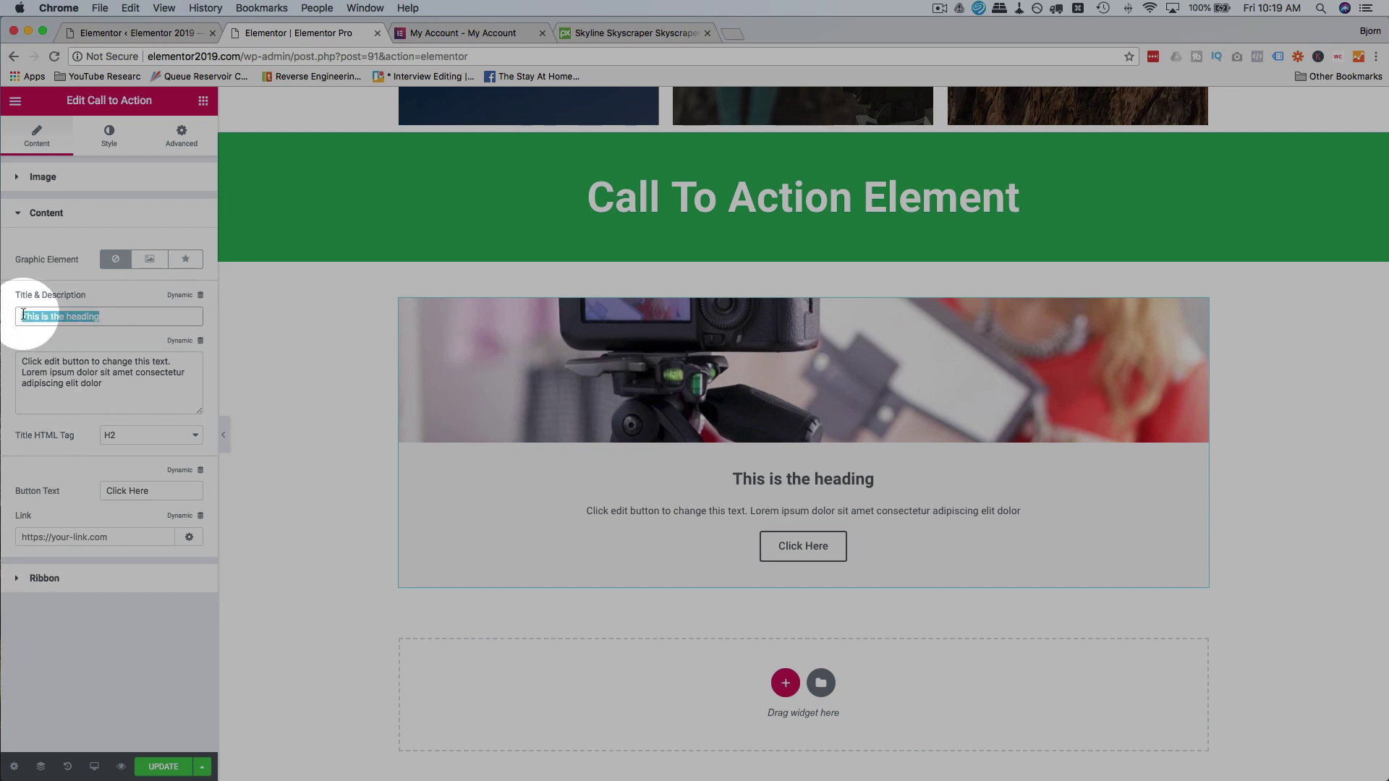
{"action": "type", "text": "Buy this folder"}
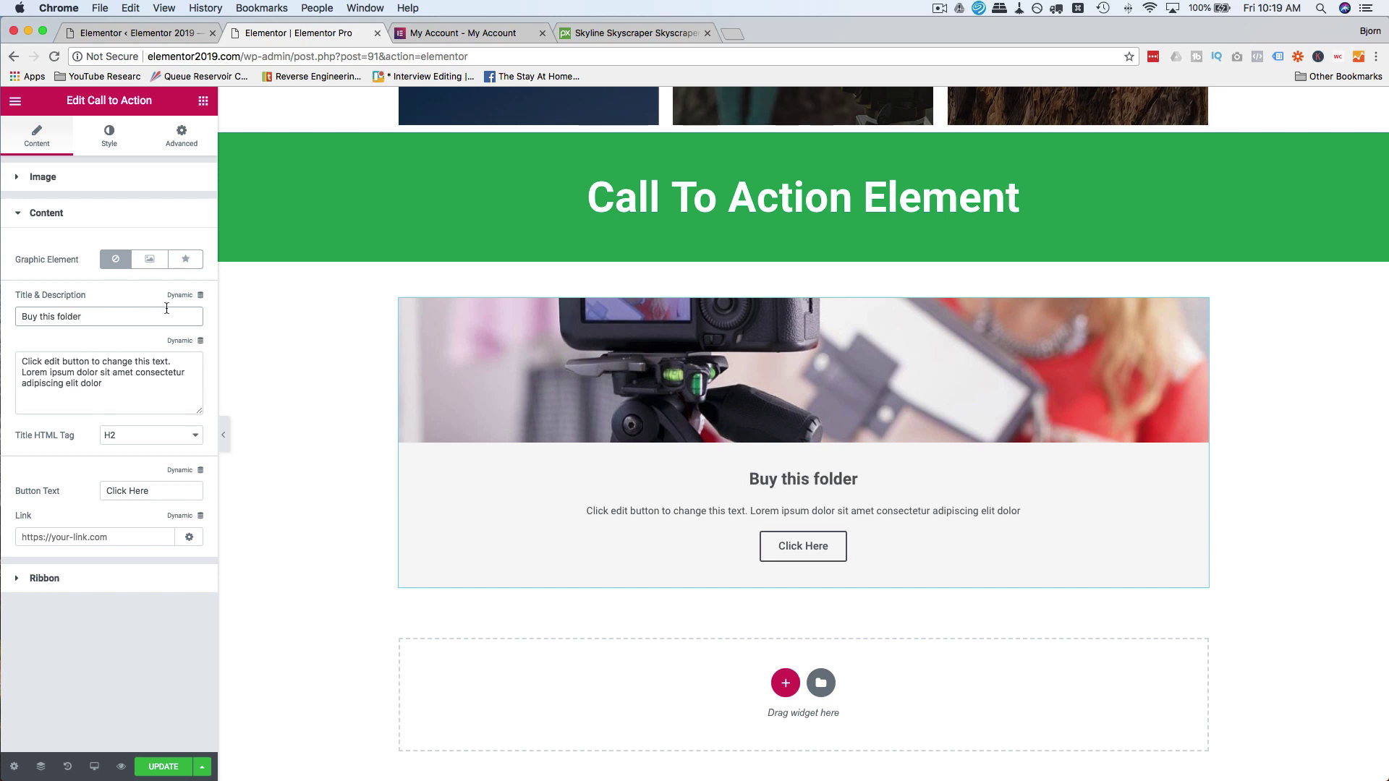
{"action": "key", "text": "Tab"}
{"action": "key", "text": "super+a"}
{"action": "type", "text": "It's the best folder in the history of folders."}
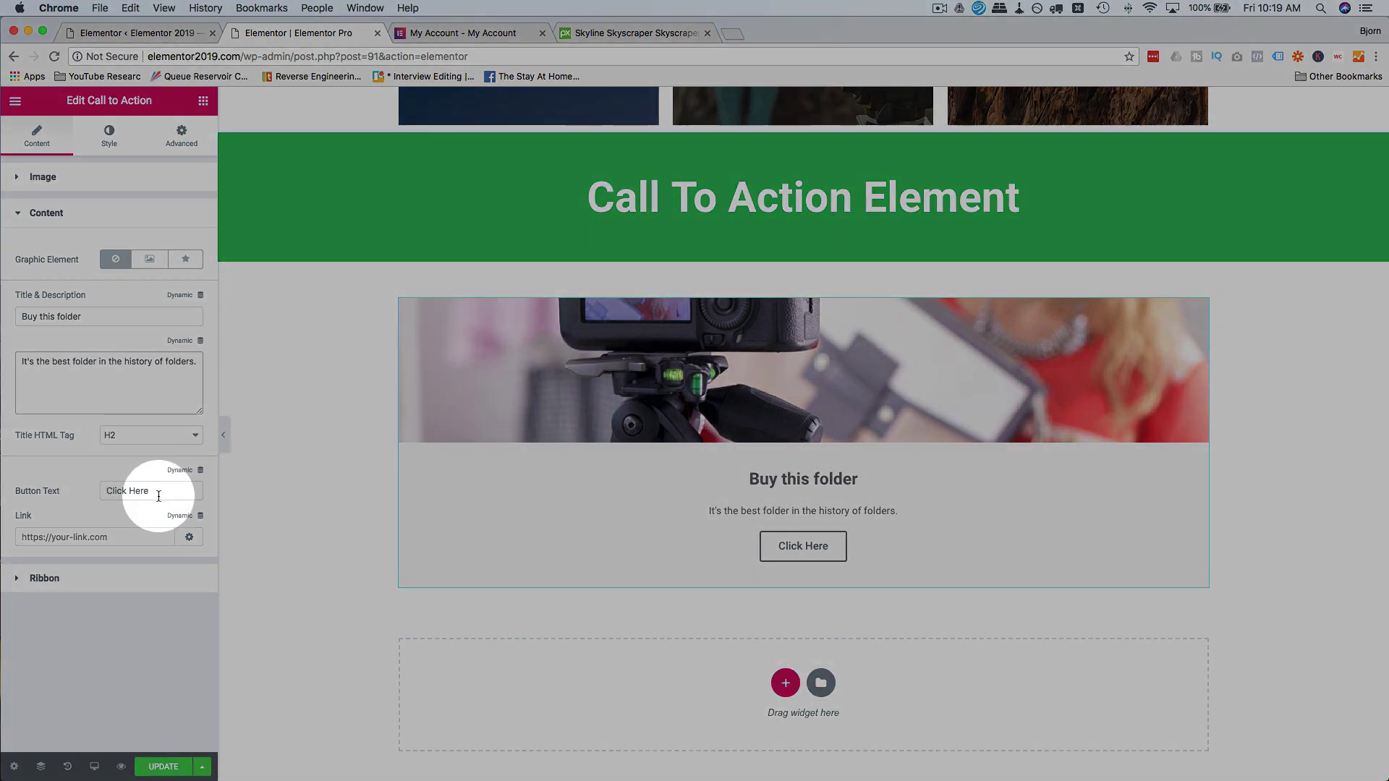
{"action": "left_click", "coordinate": [158, 495]}
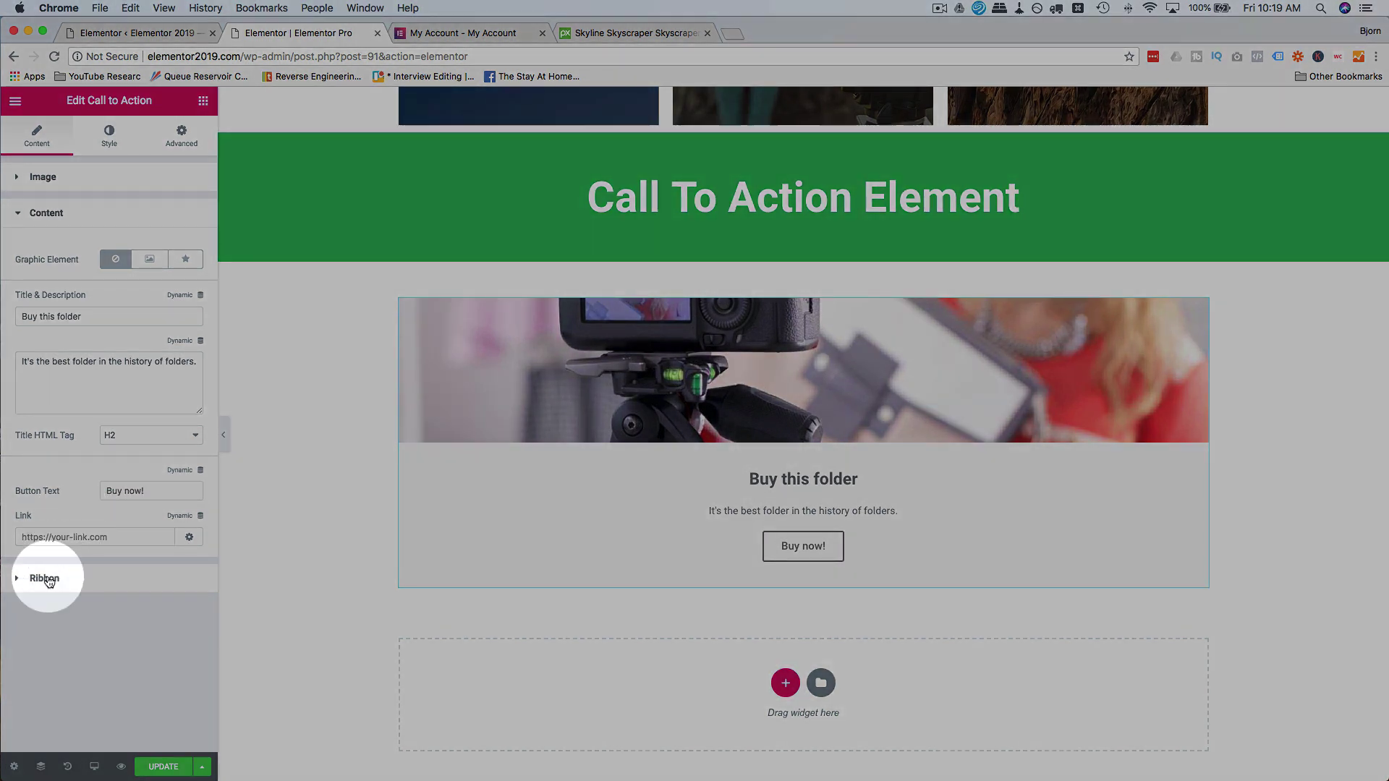
Add a Sale! ribbon positioned in the top-right corner of the image
{"action": "left_click", "coordinate": [45, 576]}
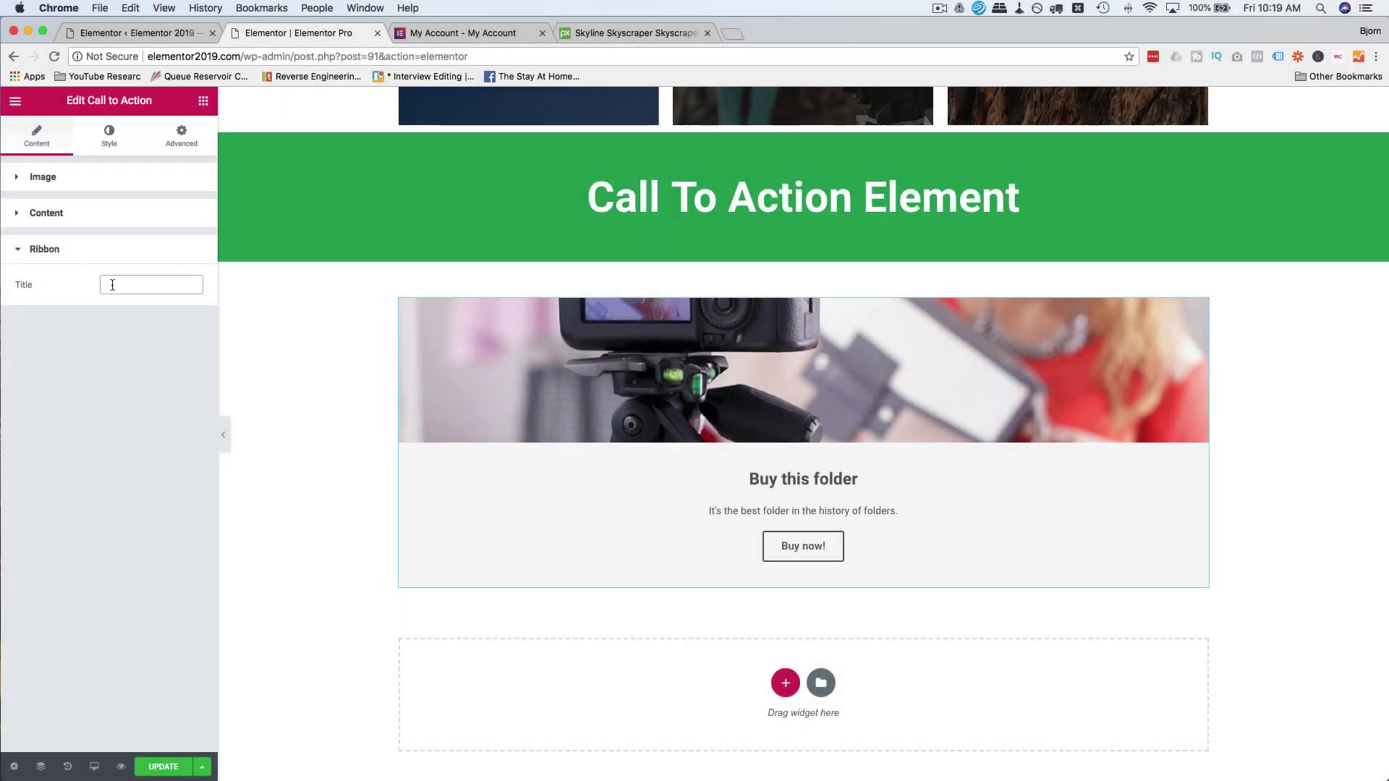
{"action": "type", "text": "Sale!"}
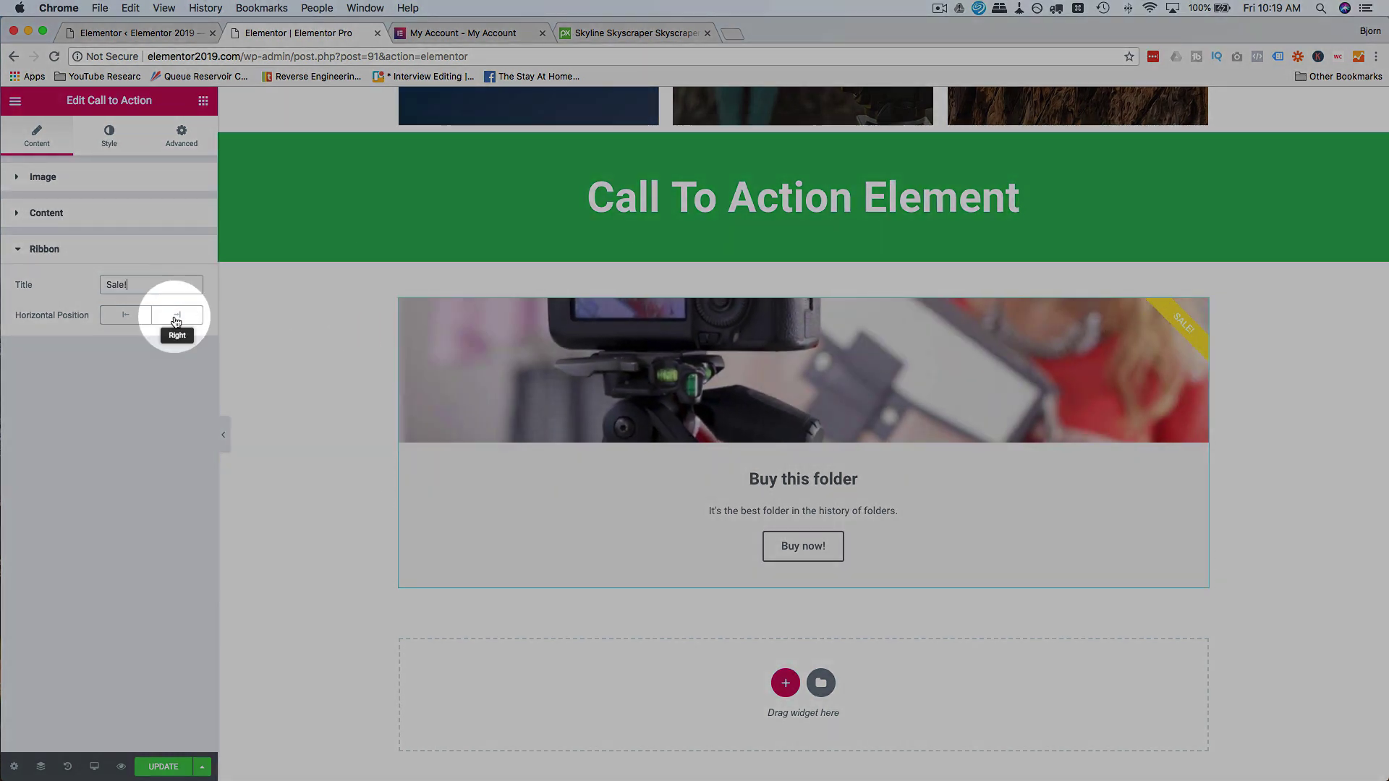
{"action": "left_click", "coordinate": [134, 319]}
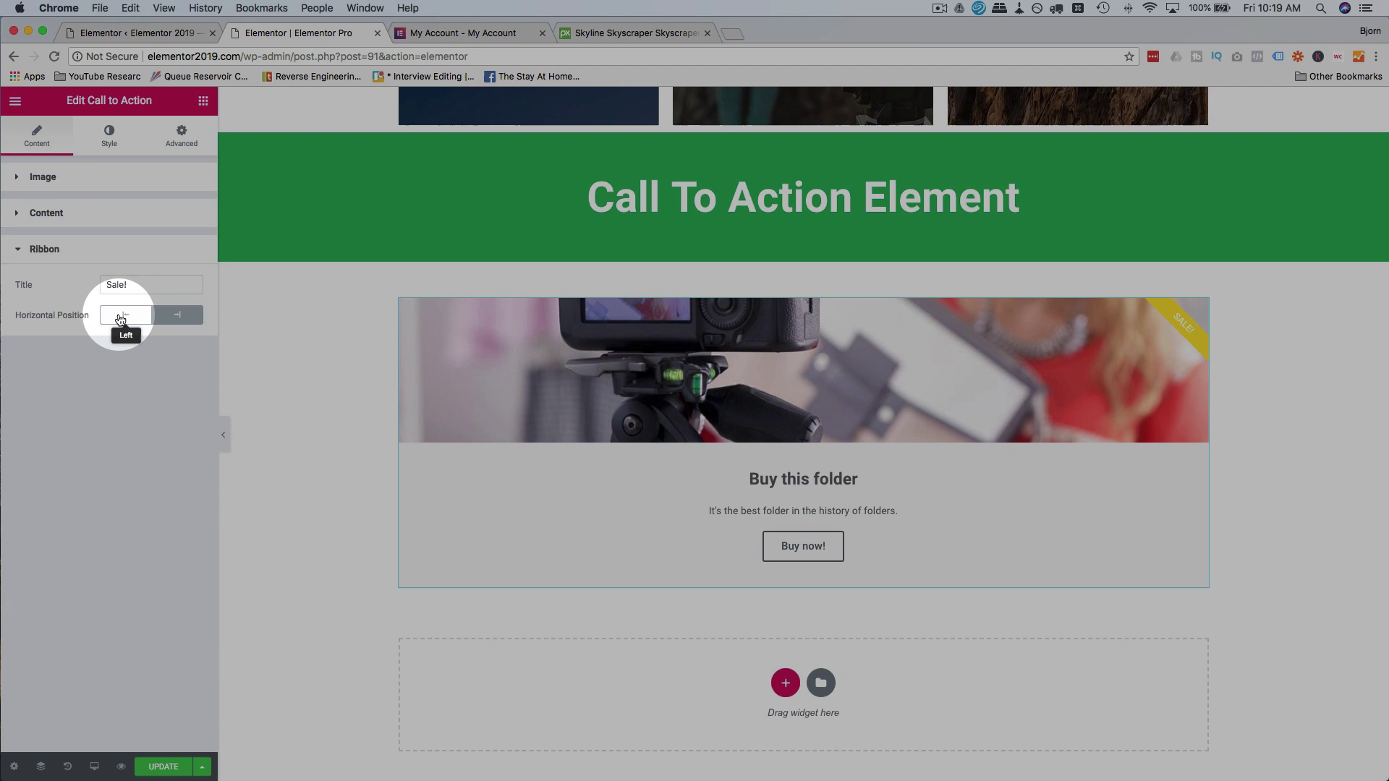
{"action": "left_click", "coordinate": [109, 133]}
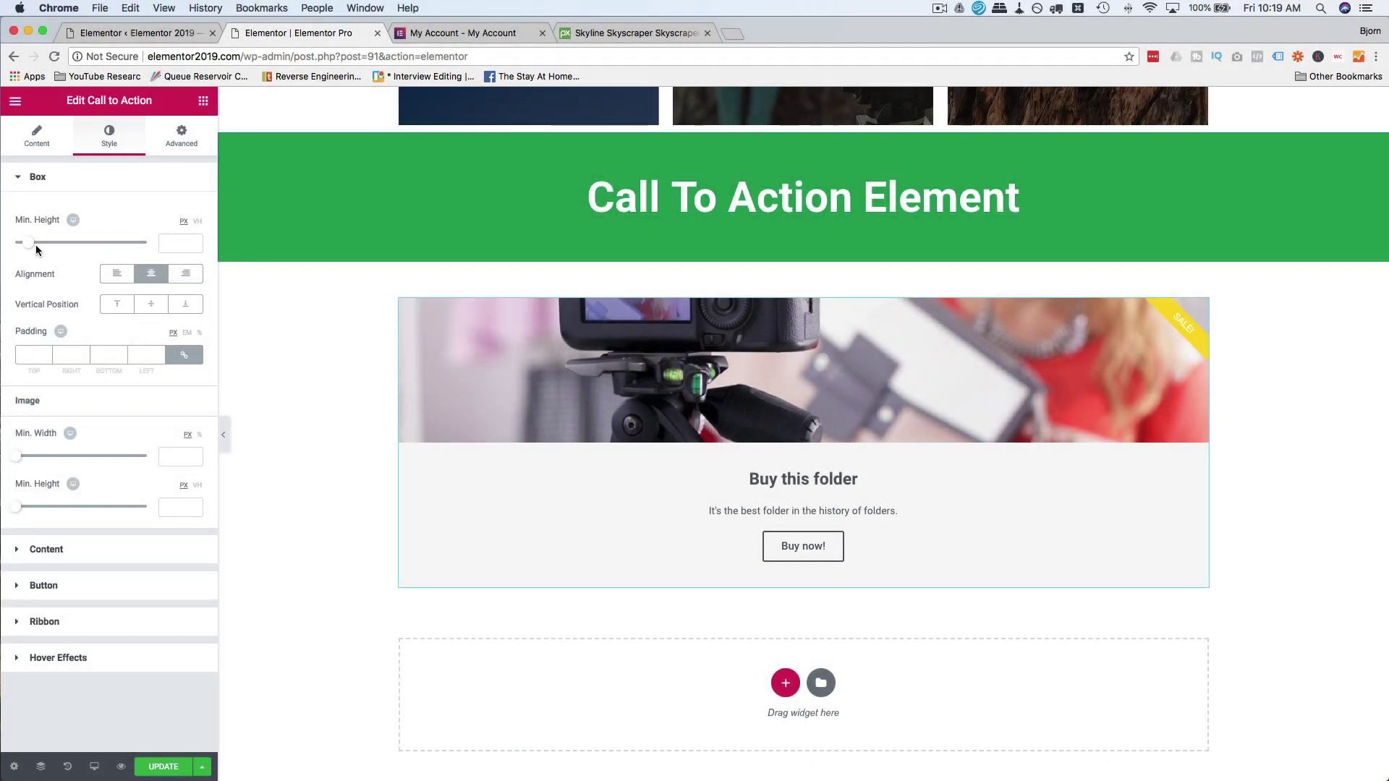
Set the box minimum height to about 233 px with the text vertically centred
{"action": "left_click", "coordinate": [32, 248]}
{"action": "left_click_drag", "start_coordinate": [32, 248], "coordinate": [35, 250]}
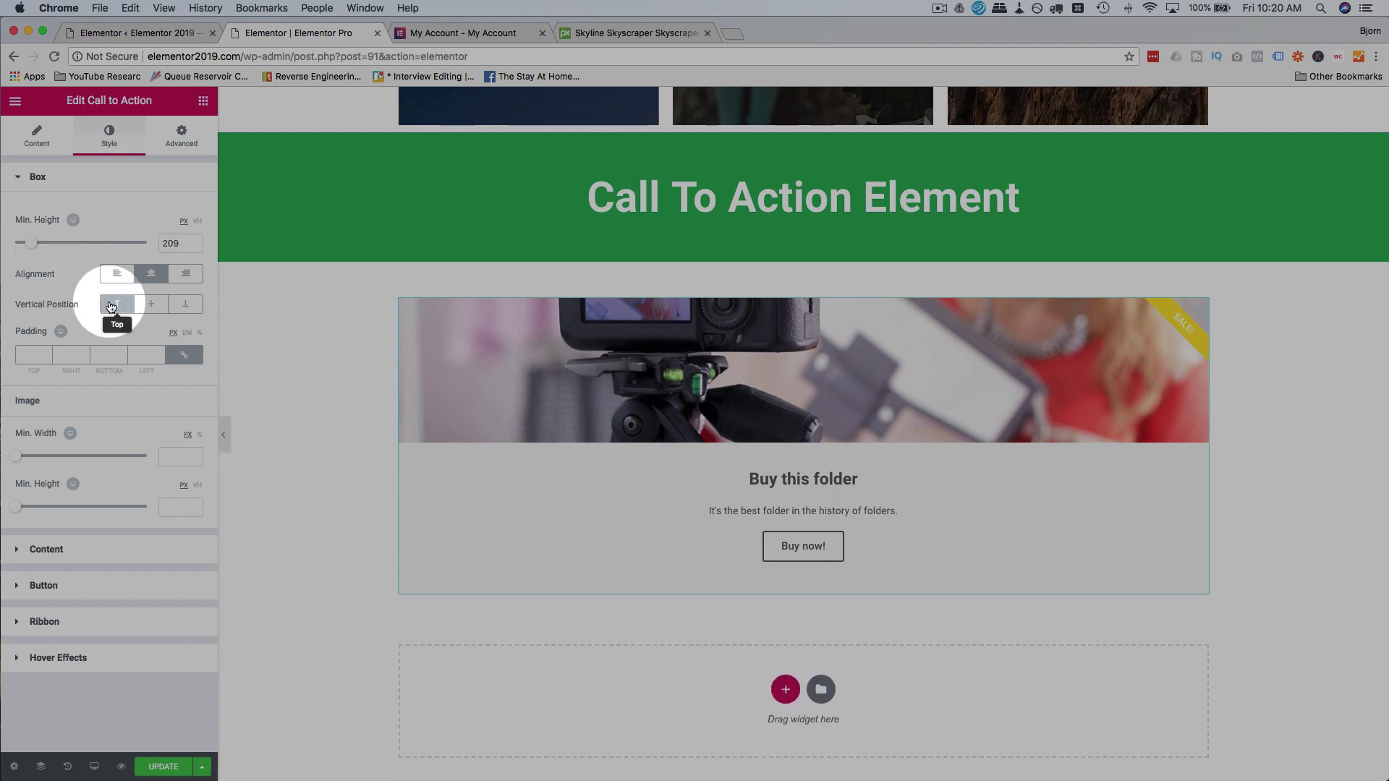
{"action": "left_click", "coordinate": [151, 304]}
{"action": "left_click", "coordinate": [186, 303]}
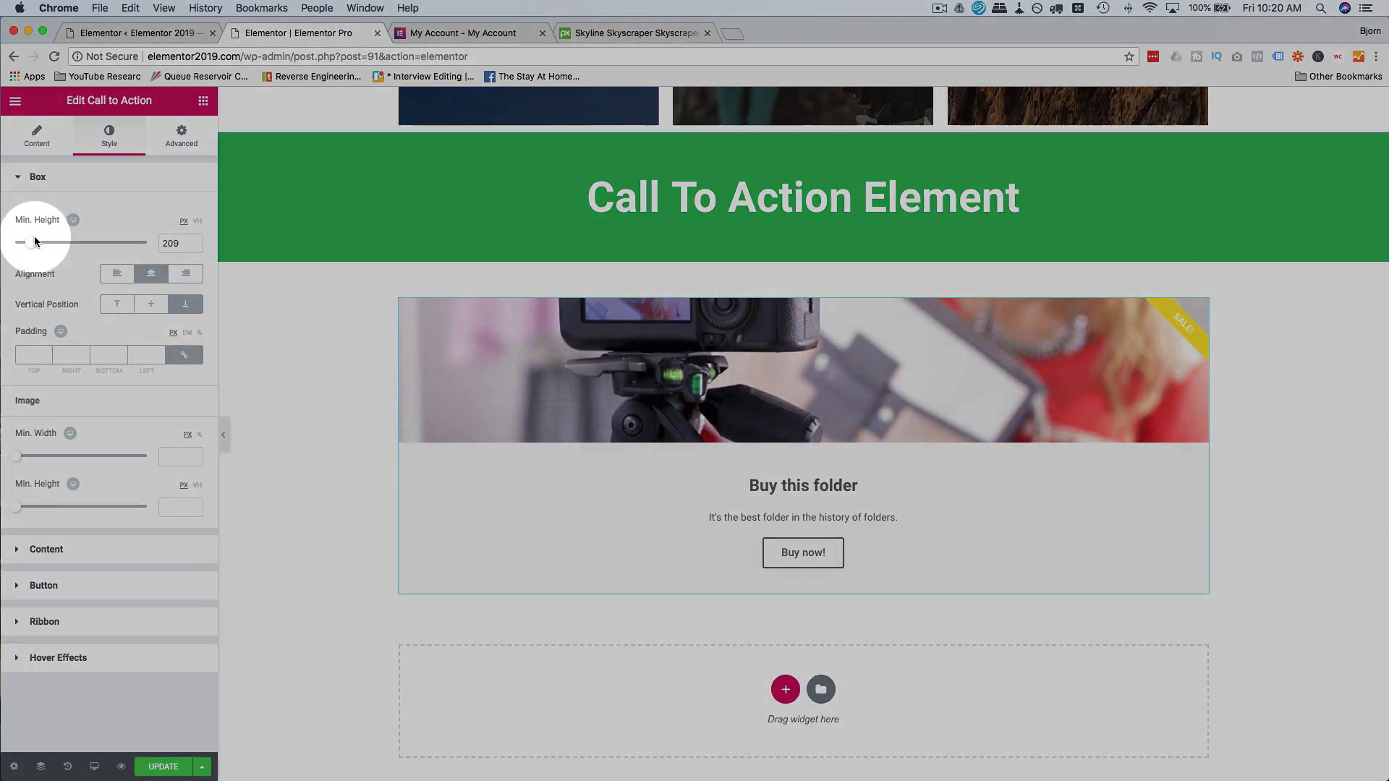
{"action": "left_click_drag", "start_coordinate": [32, 242], "coordinate": [77, 243]}
{"action": "scroll", "coordinate": [262, 380], "scroll_direction": "down", "scroll_amount": 3}
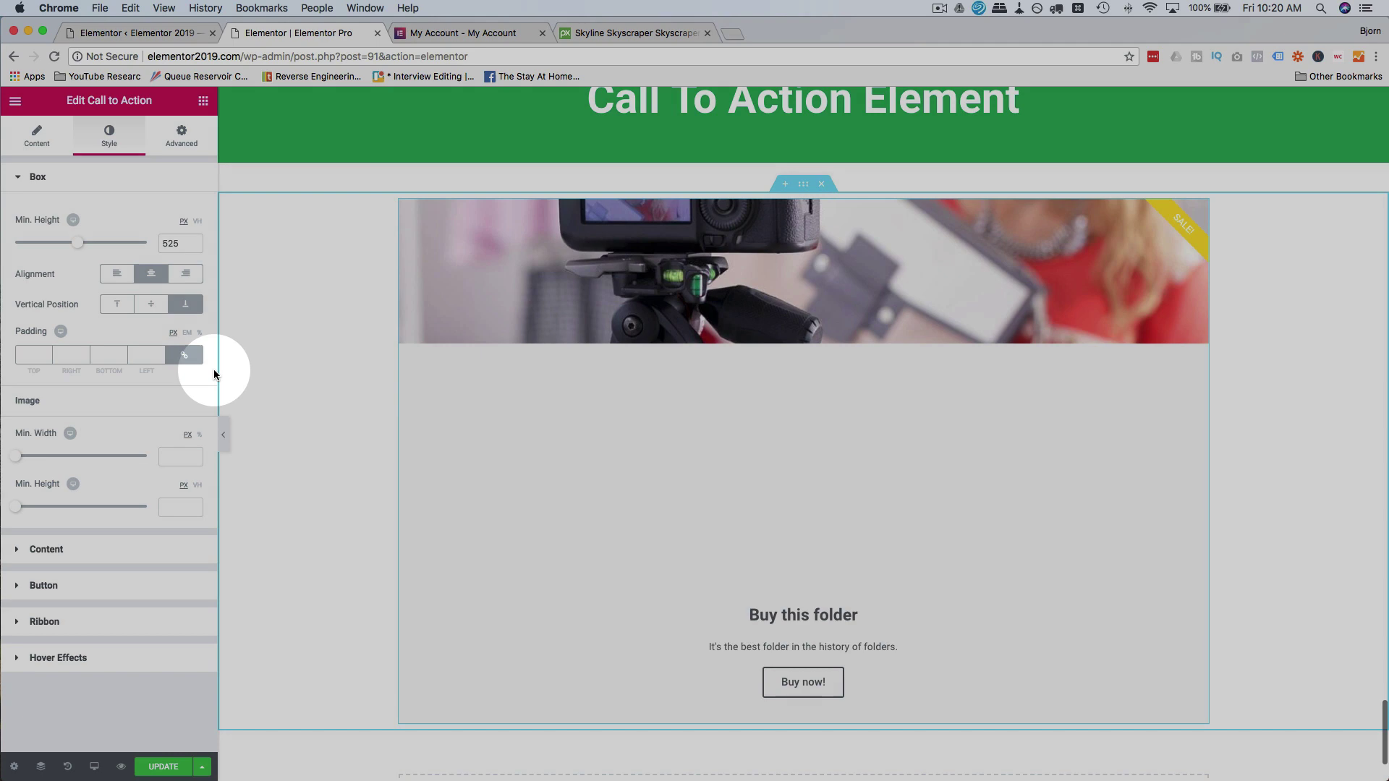
{"action": "left_click", "coordinate": [151, 303]}
{"action": "left_click", "coordinate": [119, 305]}
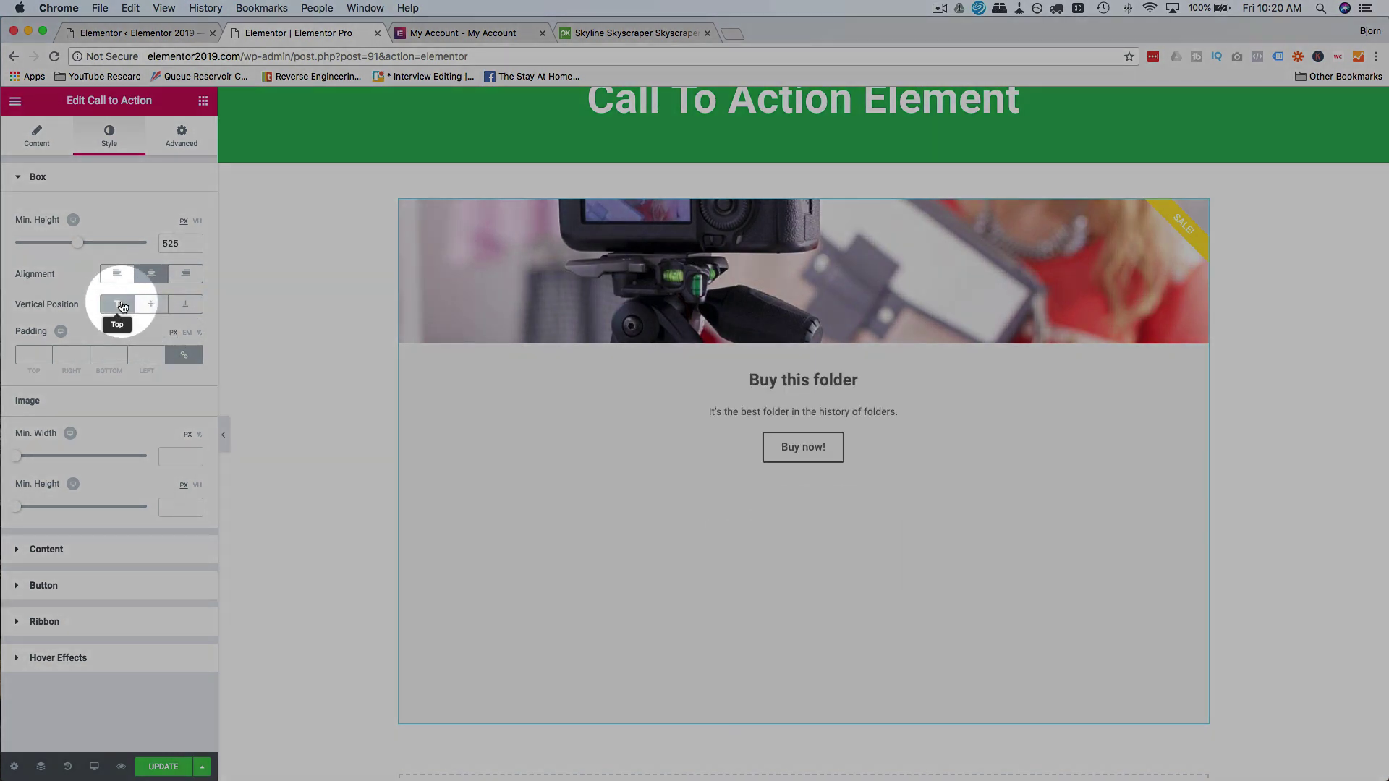
{"action": "left_click", "coordinate": [86, 239]}
{"action": "left_click_drag", "start_coordinate": [80, 246], "coordinate": [39, 246]}
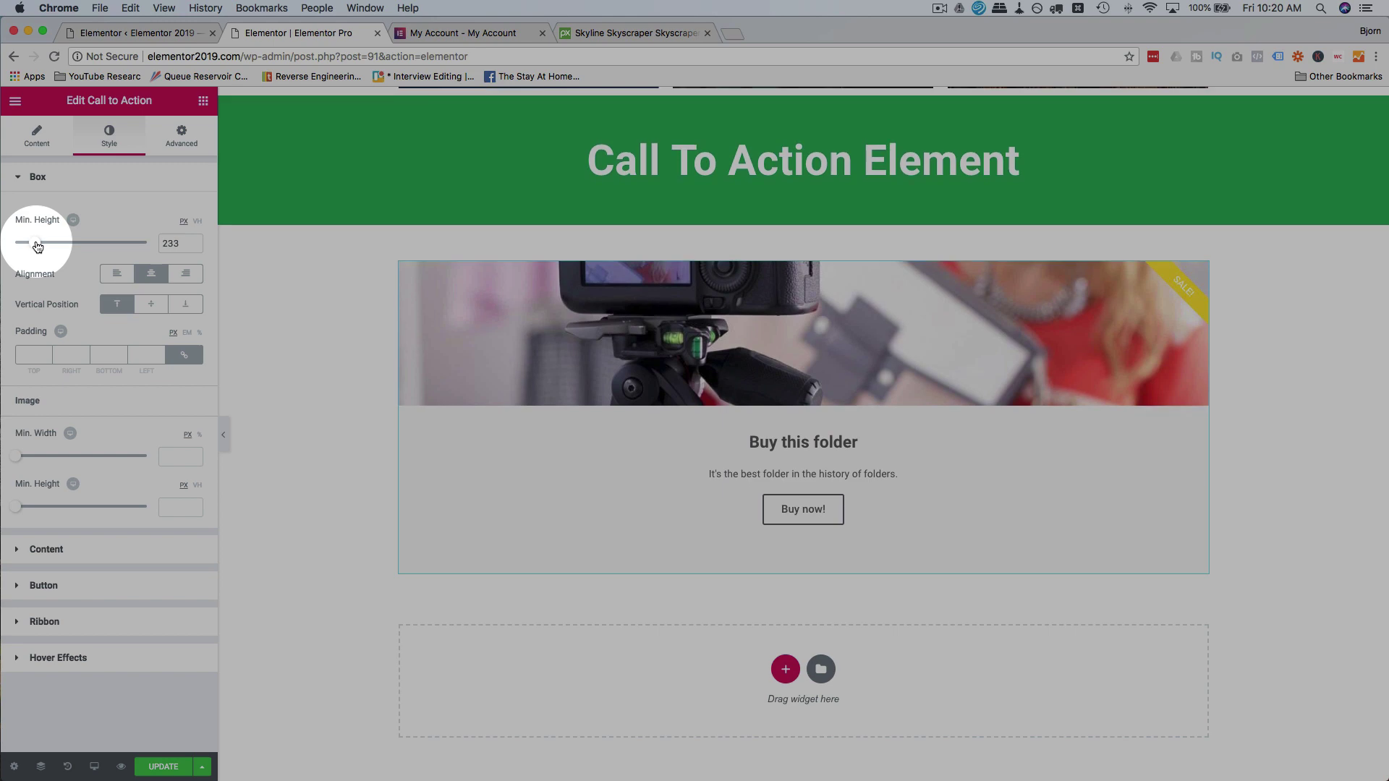
{"action": "left_click", "coordinate": [152, 304]}
Make the image taller with a minimum height of about 385 px
{"action": "mouse_move", "coordinate": [16, 456]}
{"action": "left_mouse_down"}
{"action": "mouse_move", "coordinate": [70, 454]}
{"action": "mouse_move", "coordinate": [34, 457]}
{"action": "left_mouse_up"}
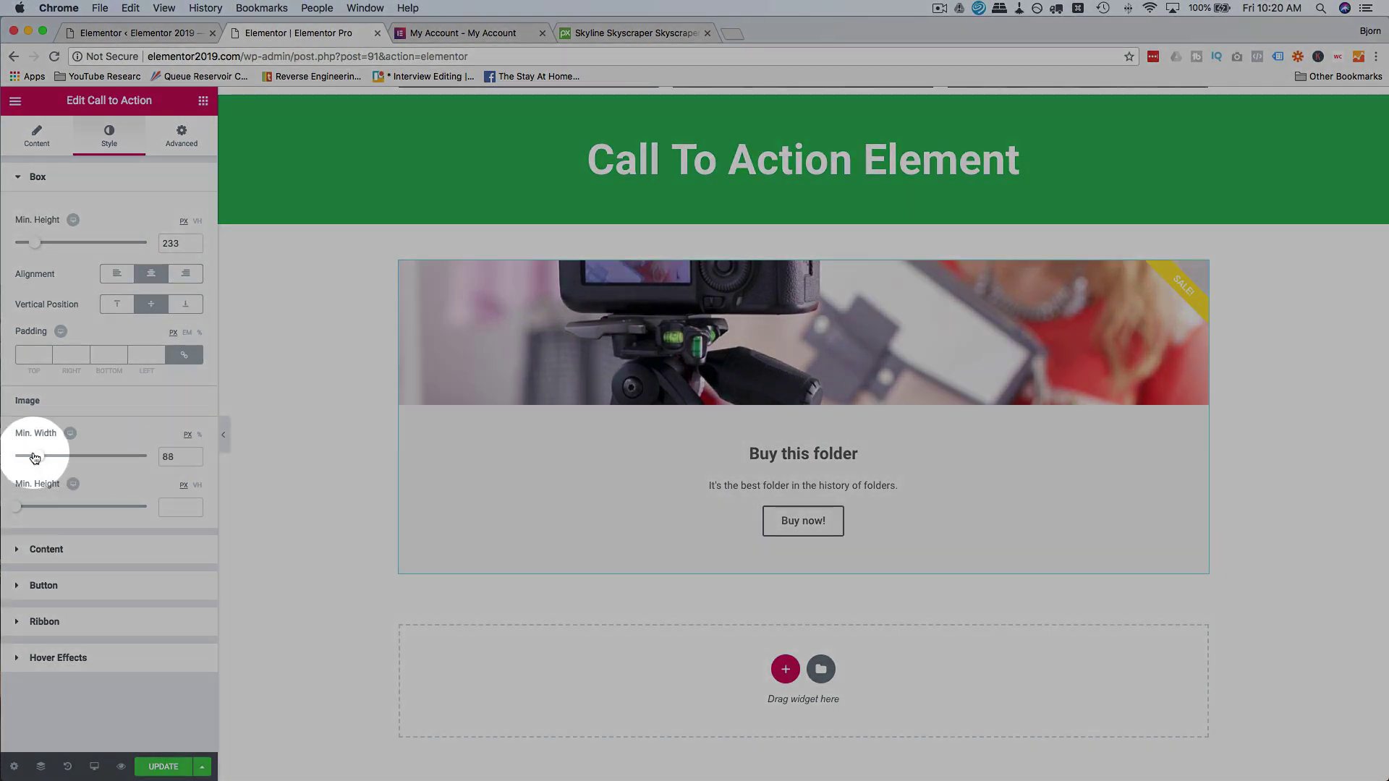
{"action": "left_click", "coordinate": [20, 511]}
{"action": "left_click_drag", "start_coordinate": [19, 515], "coordinate": [118, 511]}
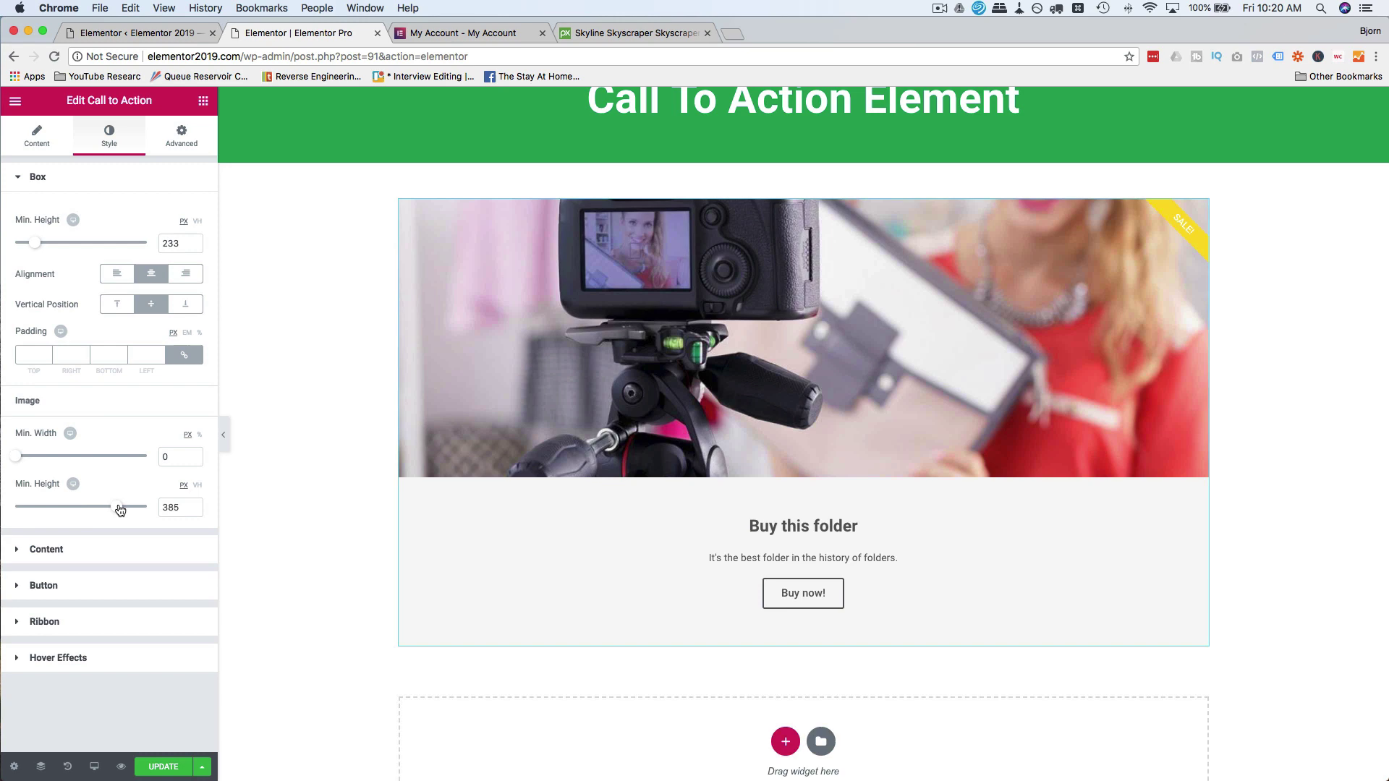
{"action": "left_click", "coordinate": [63, 551]}
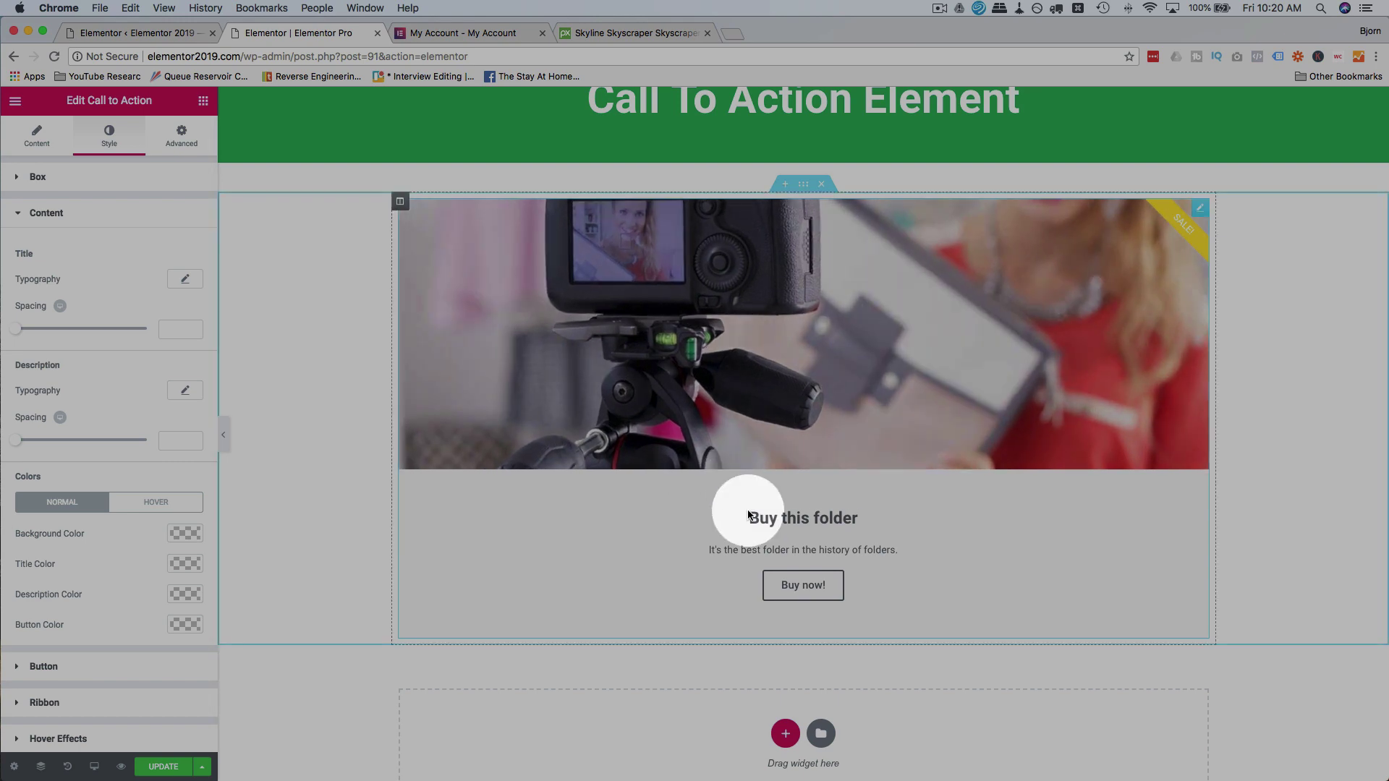
Set the title font to Open Sans, title spacing 24 and description spacing 55
{"action": "left_click", "coordinate": [184, 279]}
{"action": "left_click", "coordinate": [146, 318]}
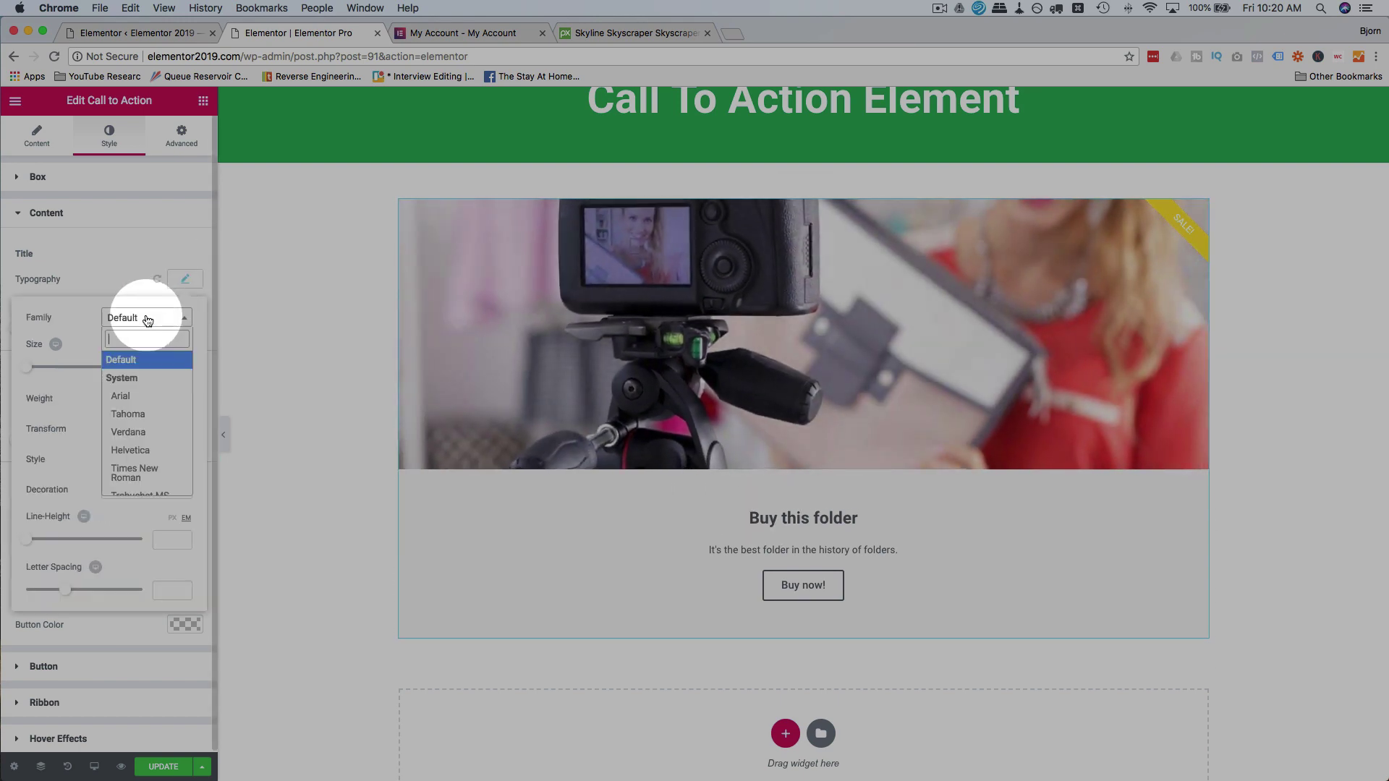
{"action": "type", "text": "open"}
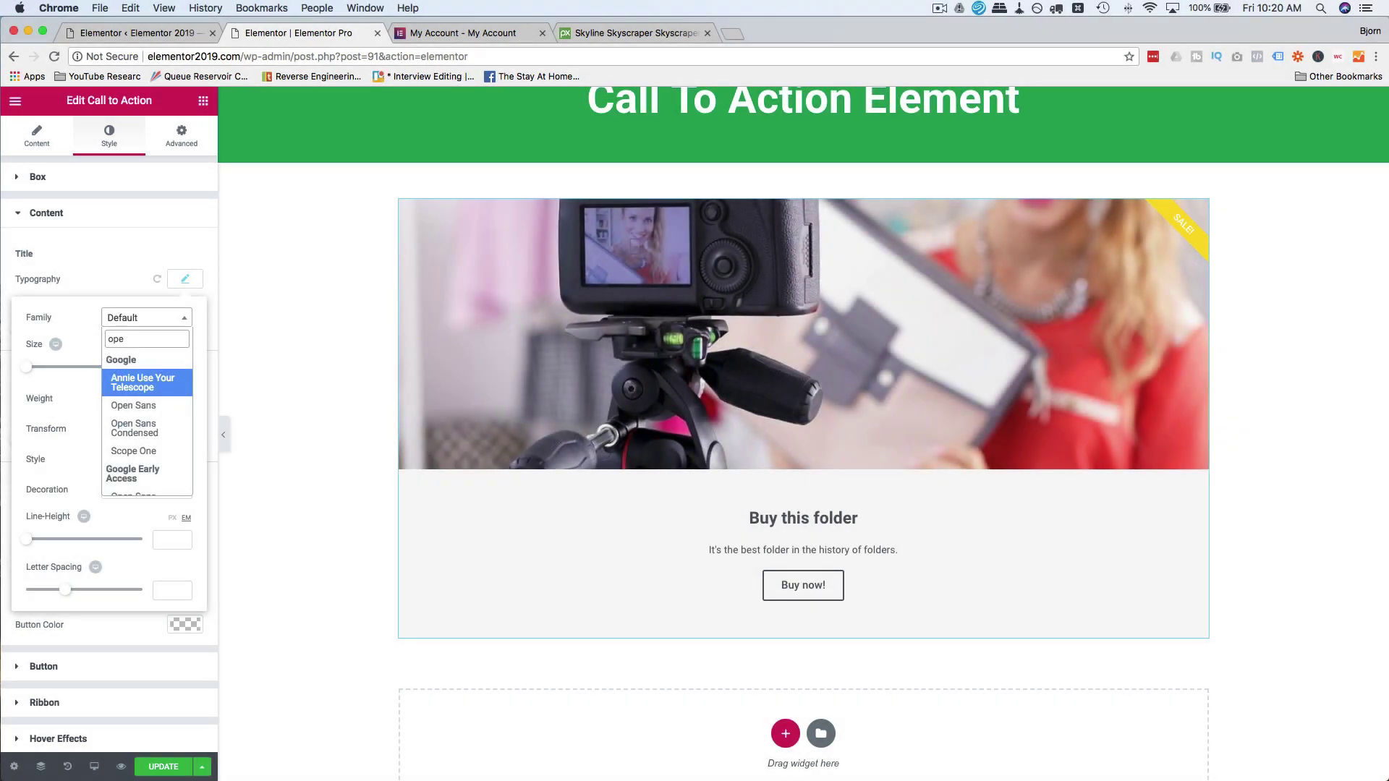
{"action": "left_click", "coordinate": [132, 414]}
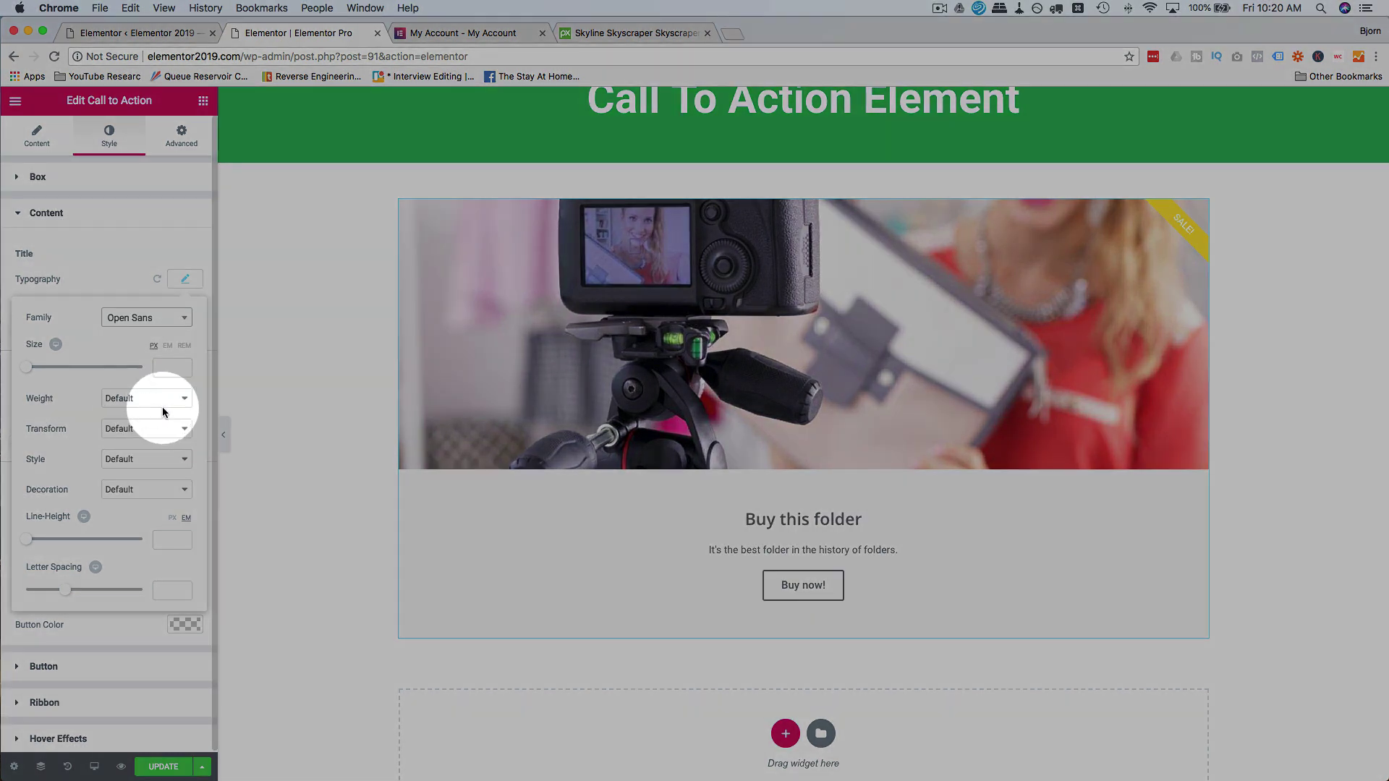
{"action": "left_click", "coordinate": [185, 288]}
{"action": "left_click_drag", "start_coordinate": [18, 334], "coordinate": [50, 334]}
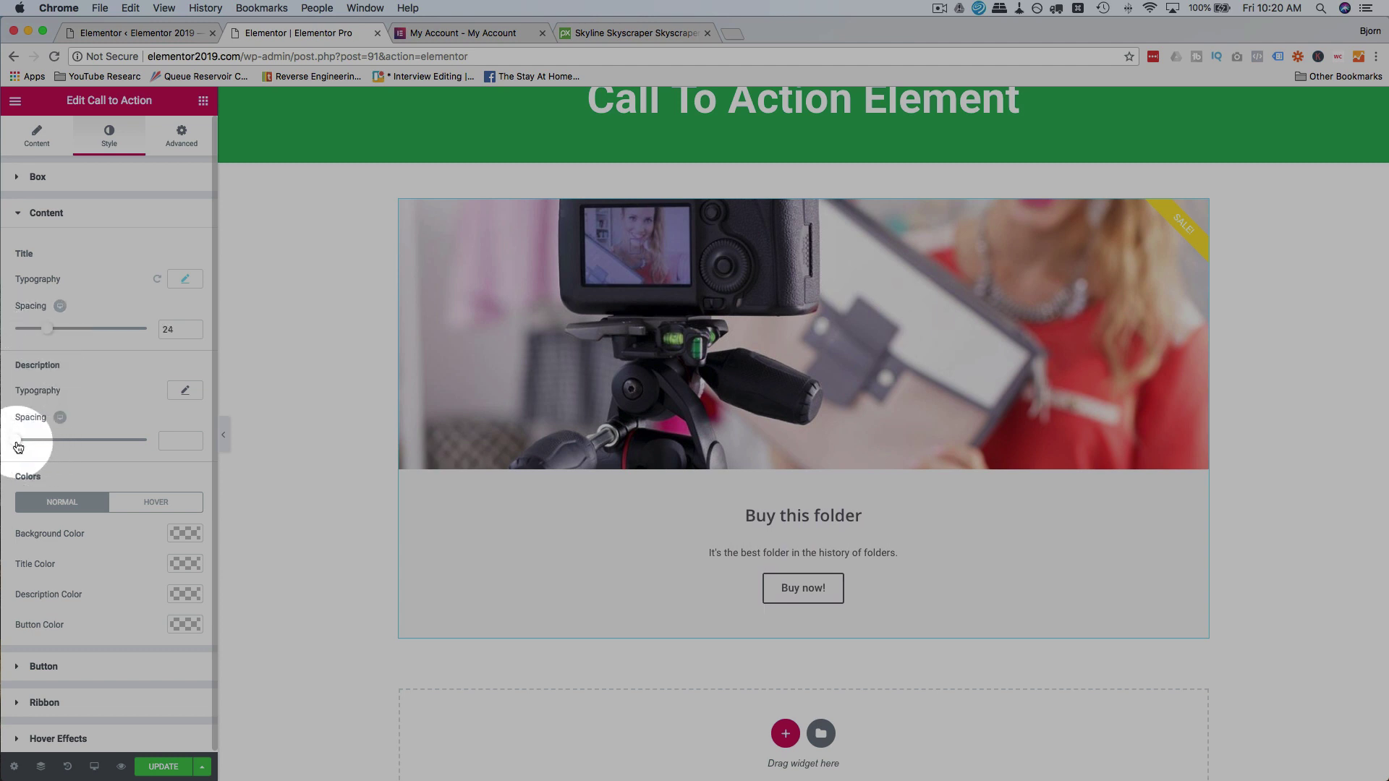
{"action": "left_click_drag", "start_coordinate": [39, 440], "coordinate": [87, 444]}
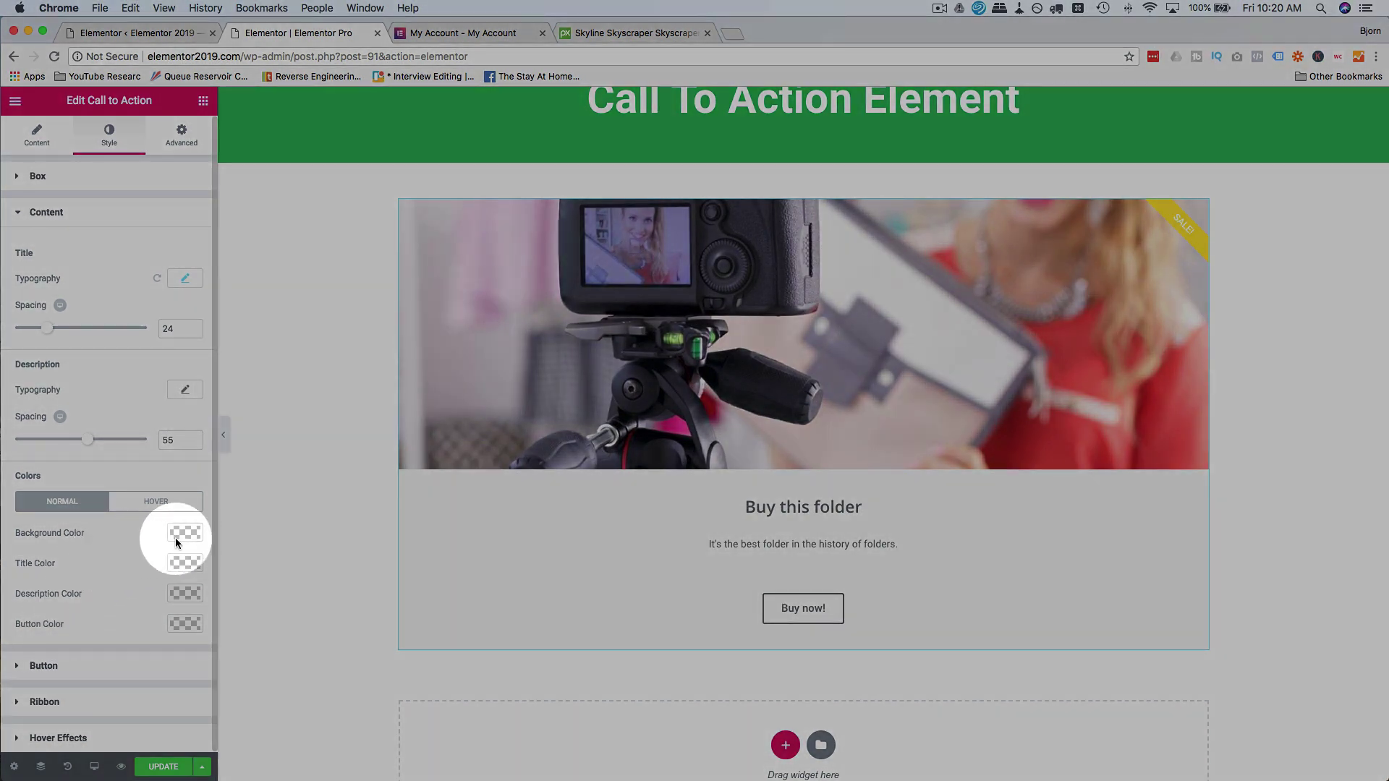
Give the call-to-action content a light grey background colour
{"action": "left_click", "coordinate": [185, 533]}
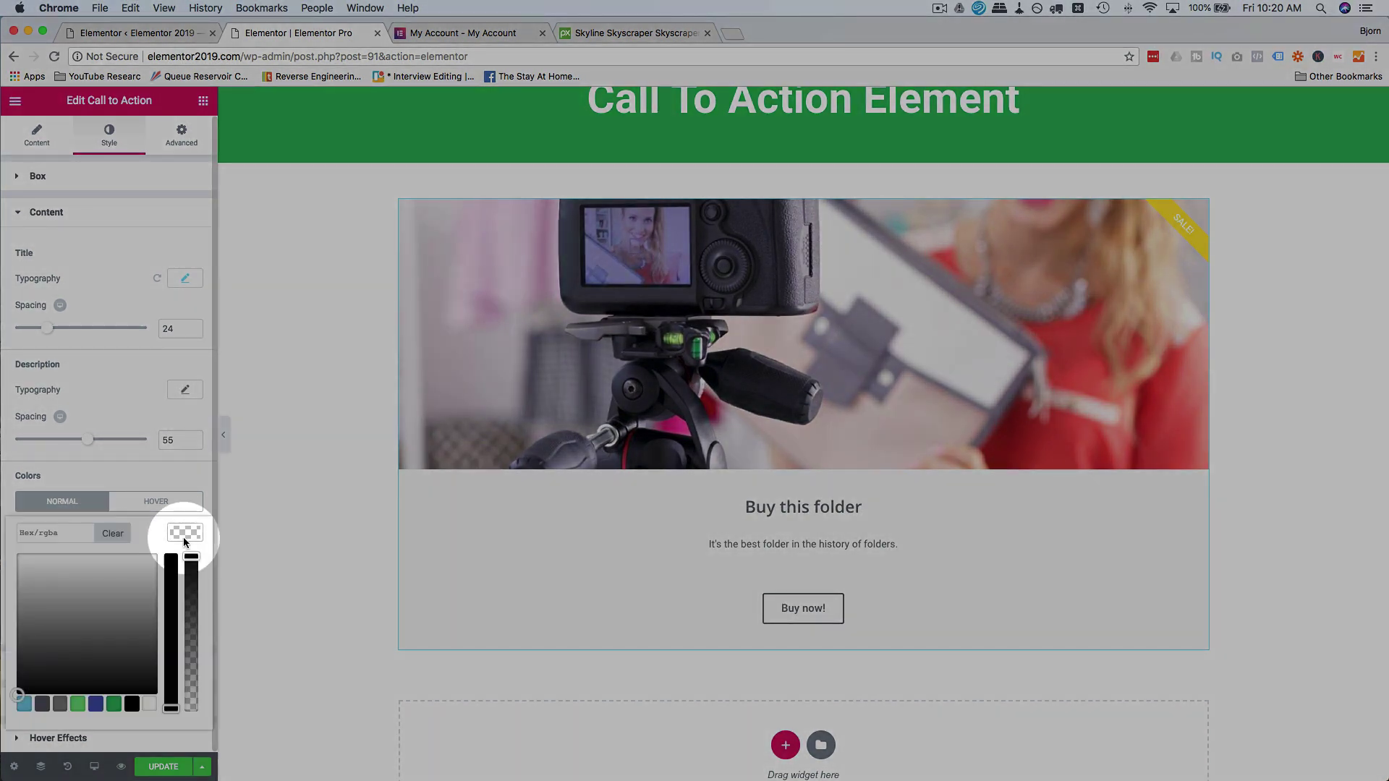
{"action": "left_click_drag", "start_coordinate": [50, 578], "coordinate": [20, 563]}
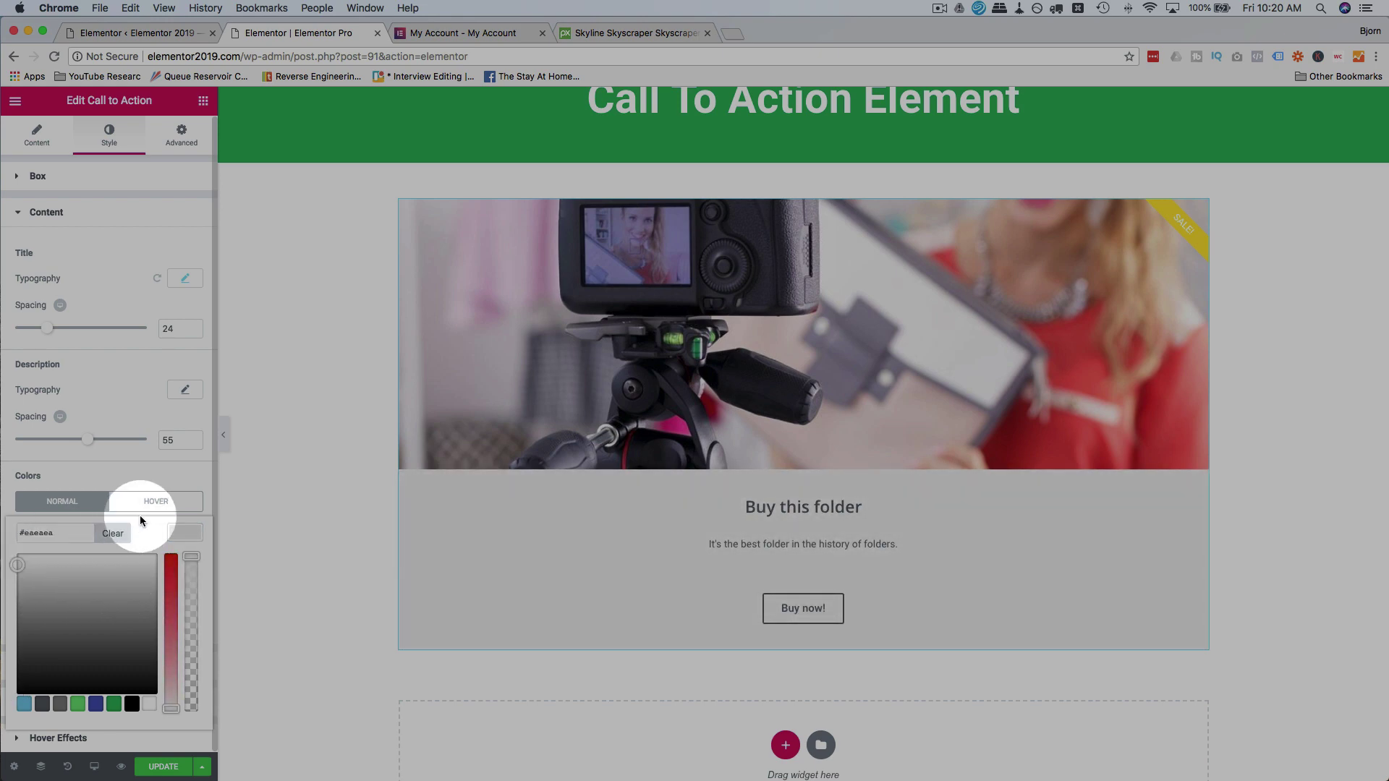
{"action": "left_click", "coordinate": [188, 475]}
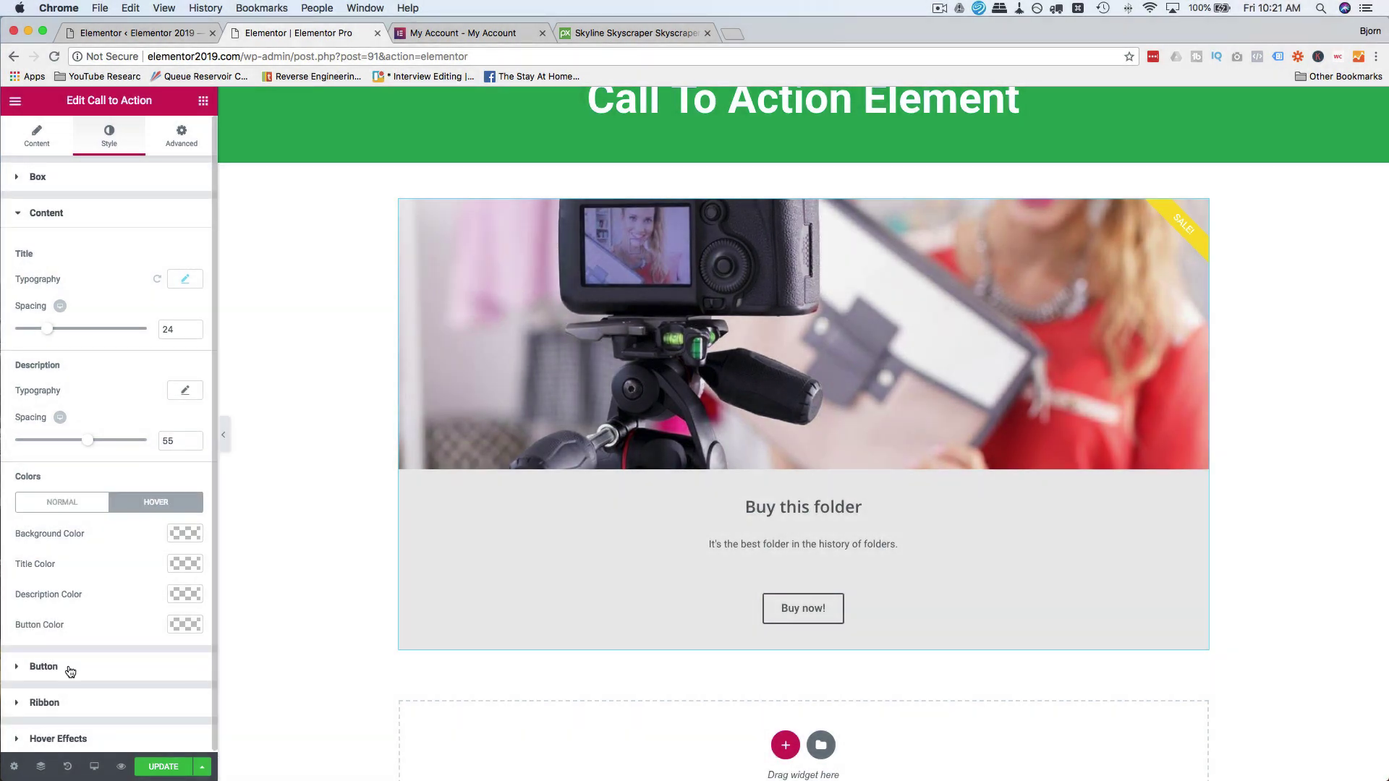
Make the Buy now! button Large and reduce description spacing to 34
{"action": "left_click", "coordinate": [68, 667]}
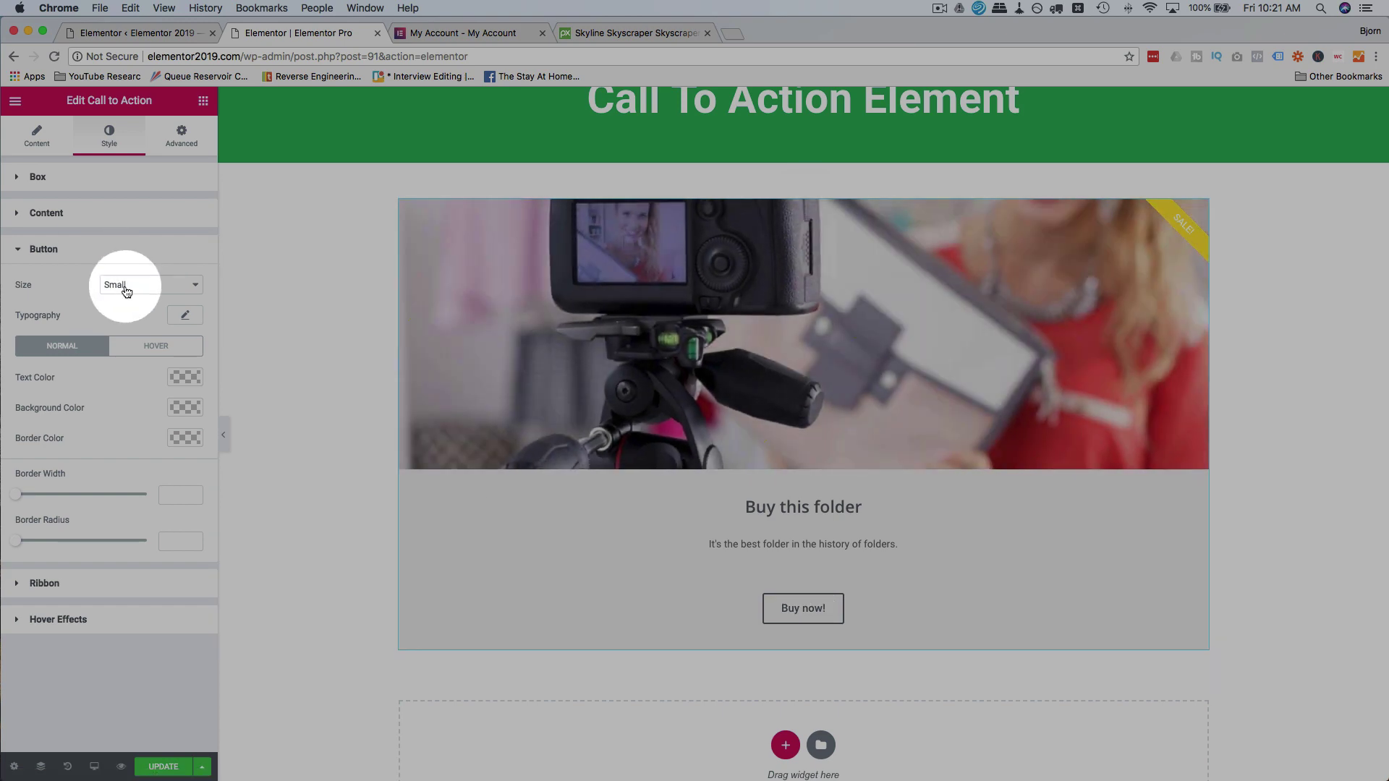
{"action": "left_click", "coordinate": [125, 290]}
{"action": "left_click", "coordinate": [127, 309]}
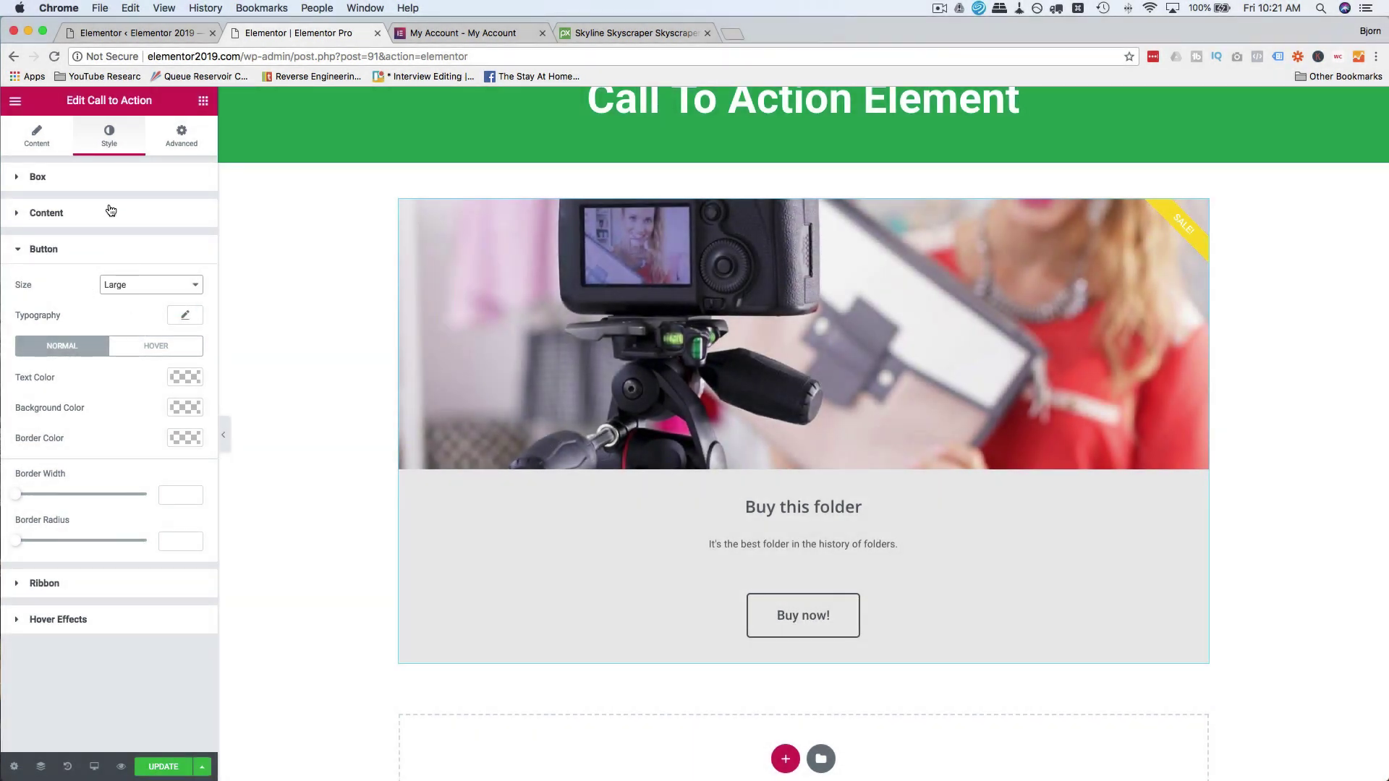
{"action": "left_click", "coordinate": [110, 211]}
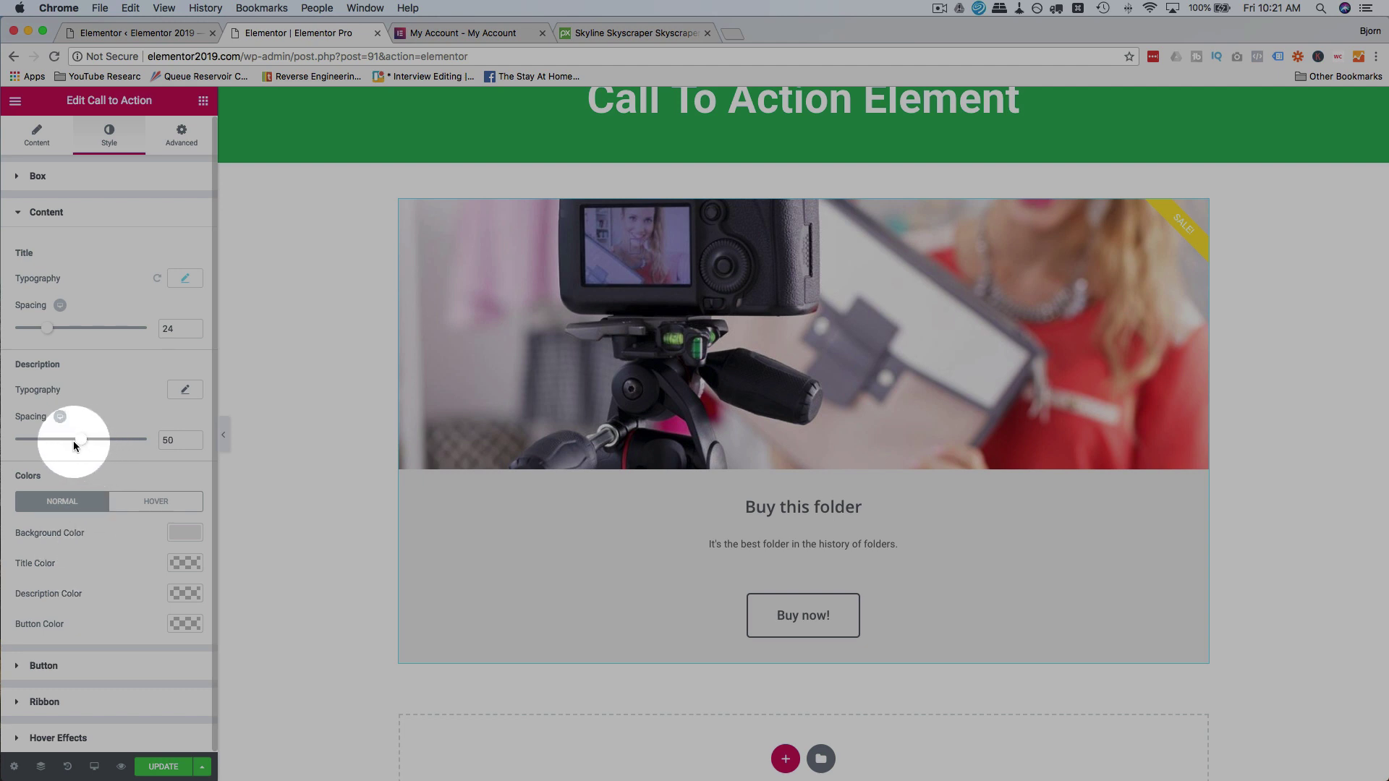
{"action": "left_click_drag", "start_coordinate": [74, 442], "coordinate": [61, 441]}
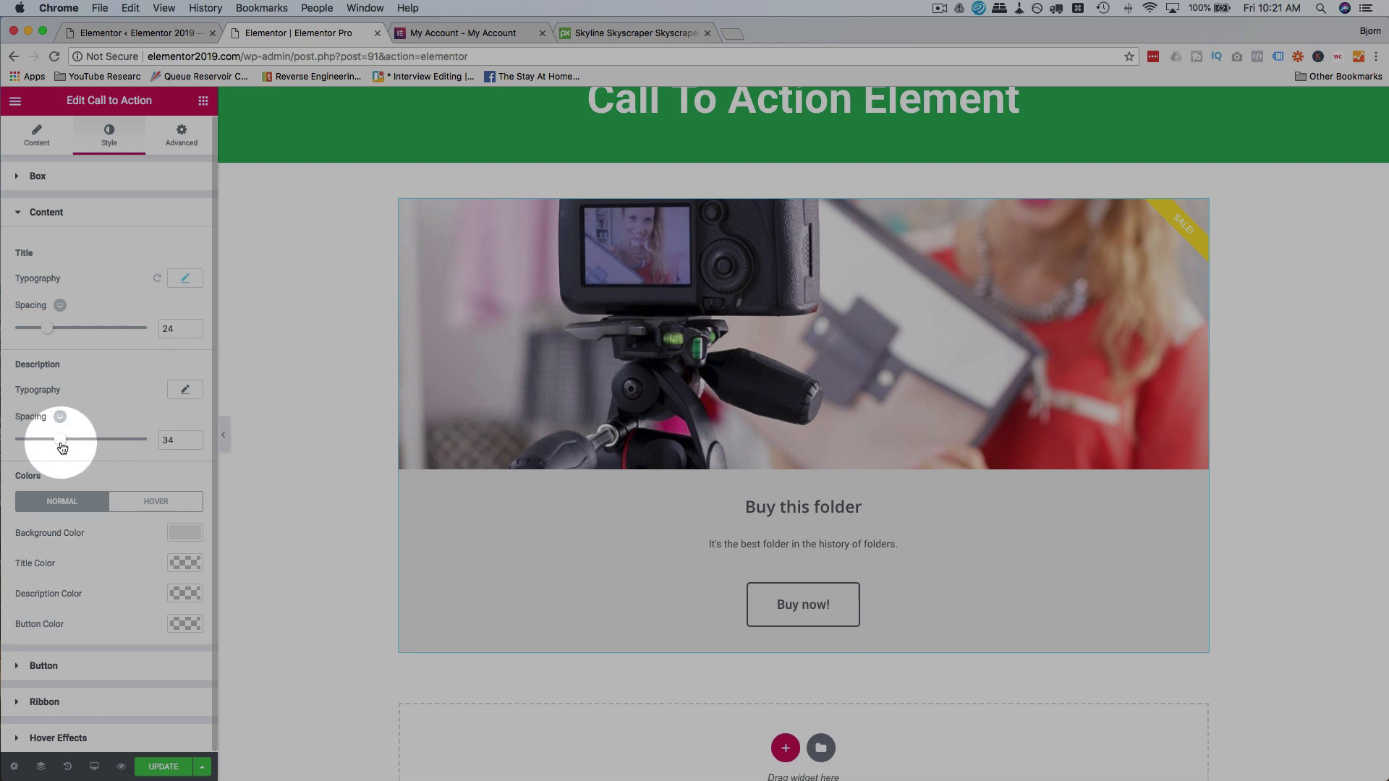
Set the Sale! ribbon background colour to red #EE3535
{"action": "left_click", "coordinate": [73, 214]}
{"action": "left_click", "coordinate": [79, 290]}
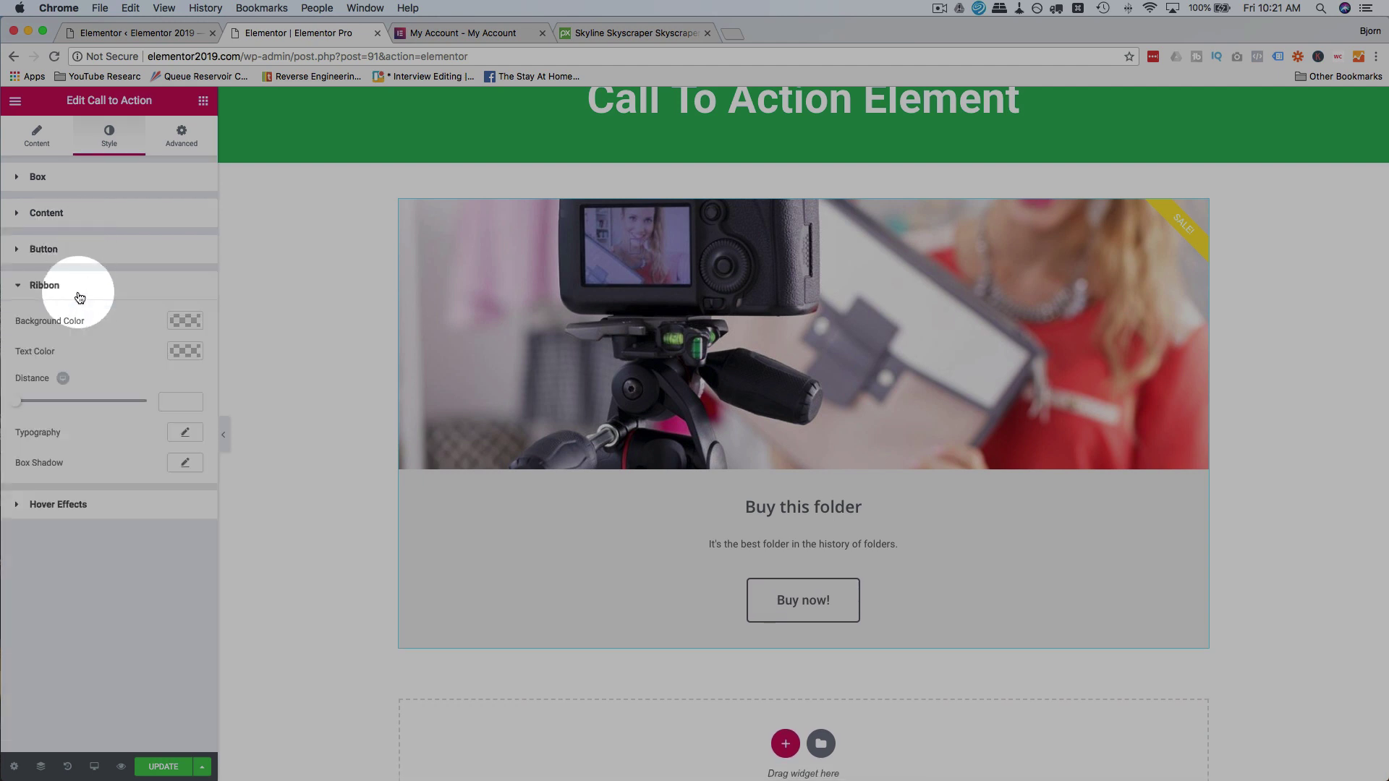
{"action": "left_click", "coordinate": [178, 323]}
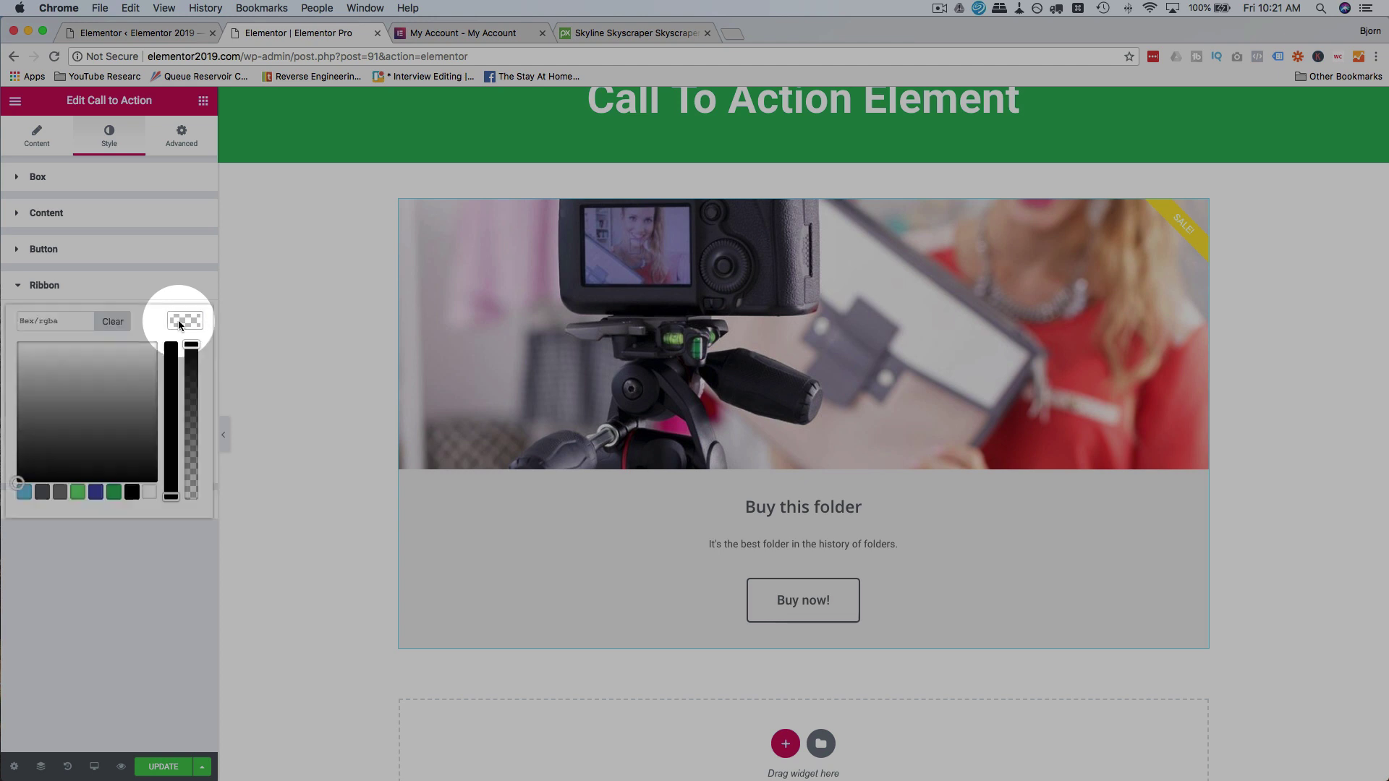
{"action": "left_click", "coordinate": [108, 492]}
{"action": "left_click", "coordinate": [17, 345]}
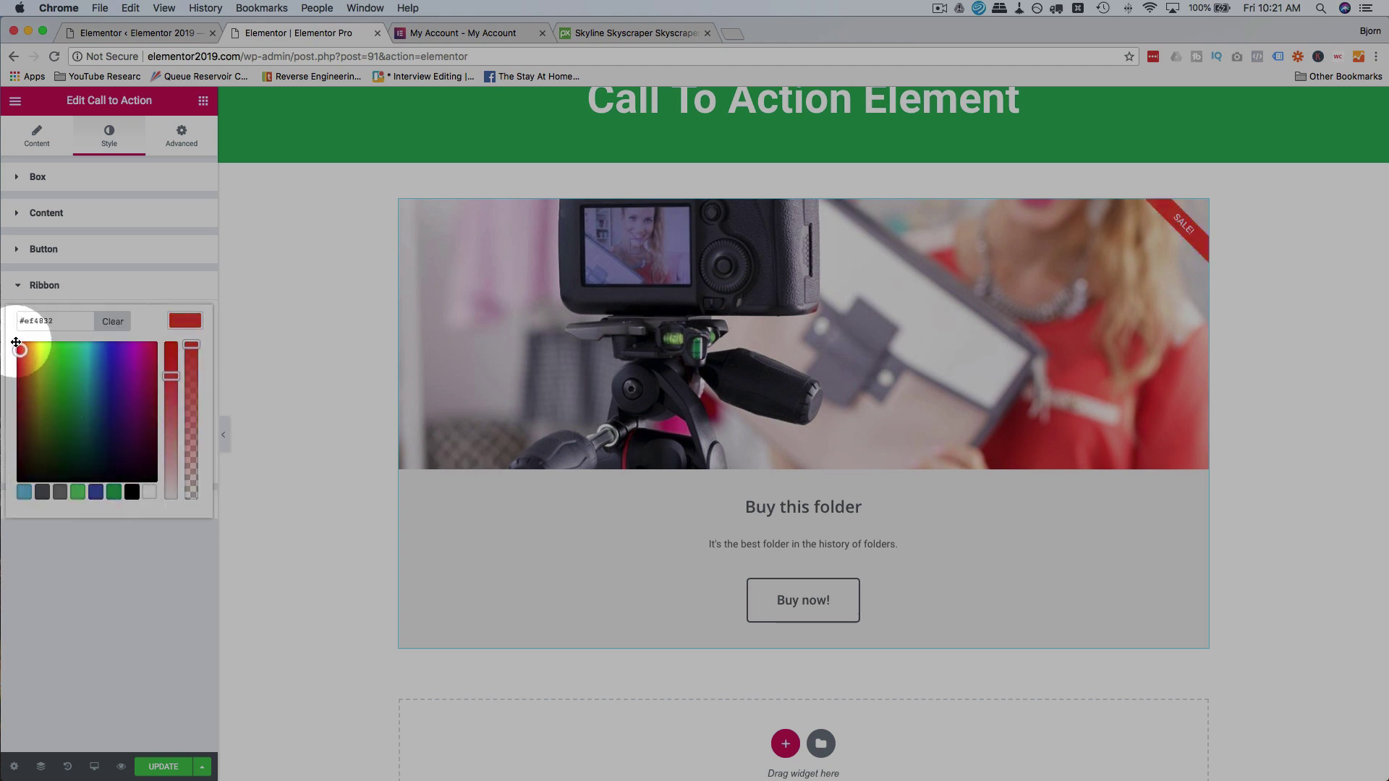
{"action": "left_click", "coordinate": [136, 572]}
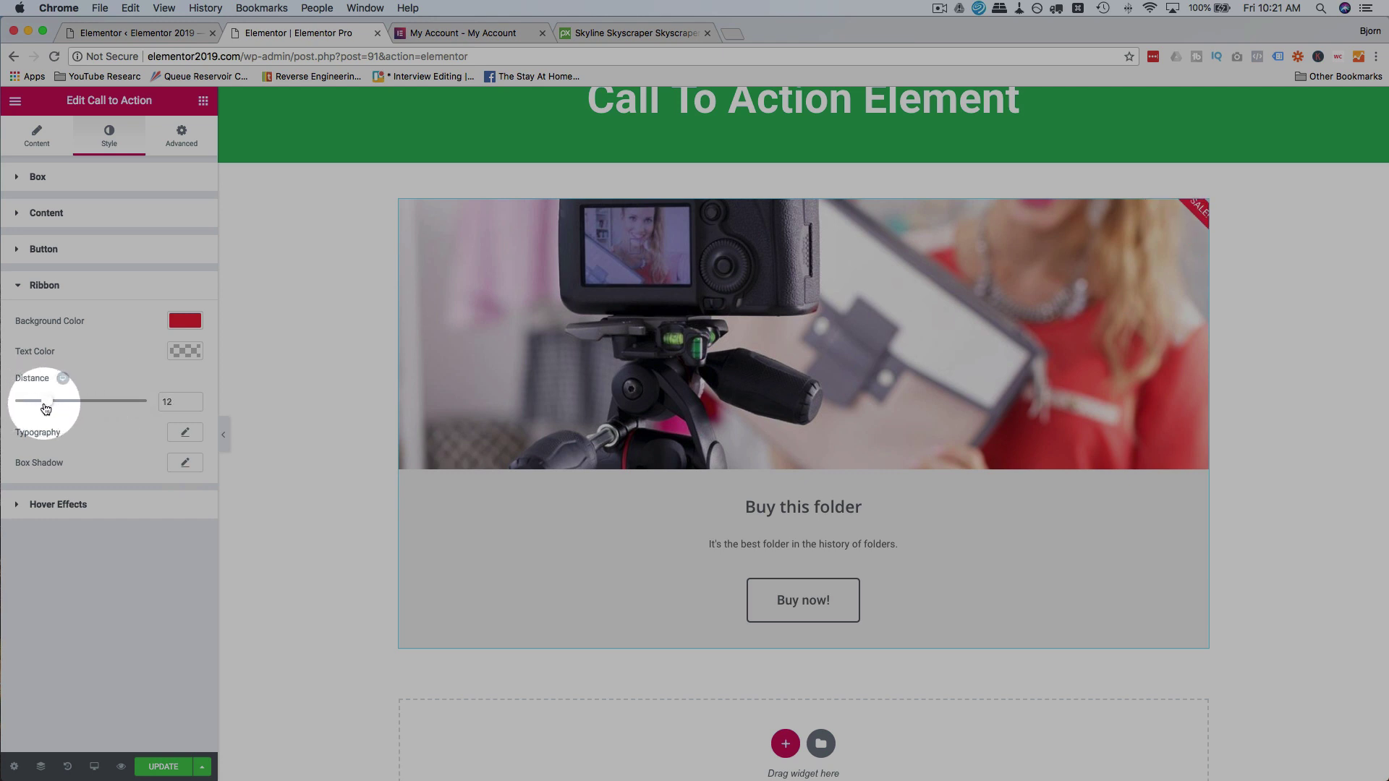
Push the ribbon further in from the corner with a distance of about 26
{"action": "left_click_drag", "start_coordinate": [48, 409], "coordinate": [93, 405]}
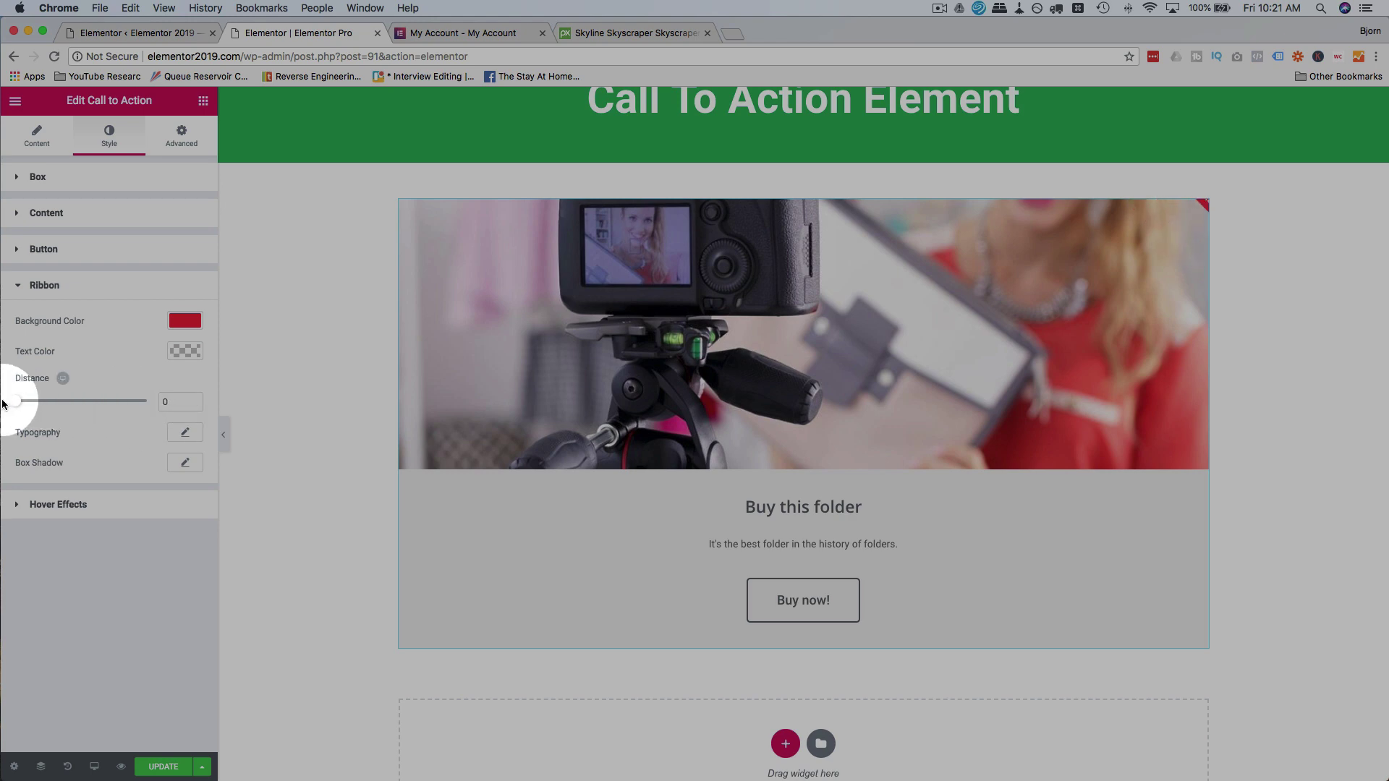
{"action": "left_click_drag", "start_coordinate": [3, 403], "coordinate": [91, 410]}
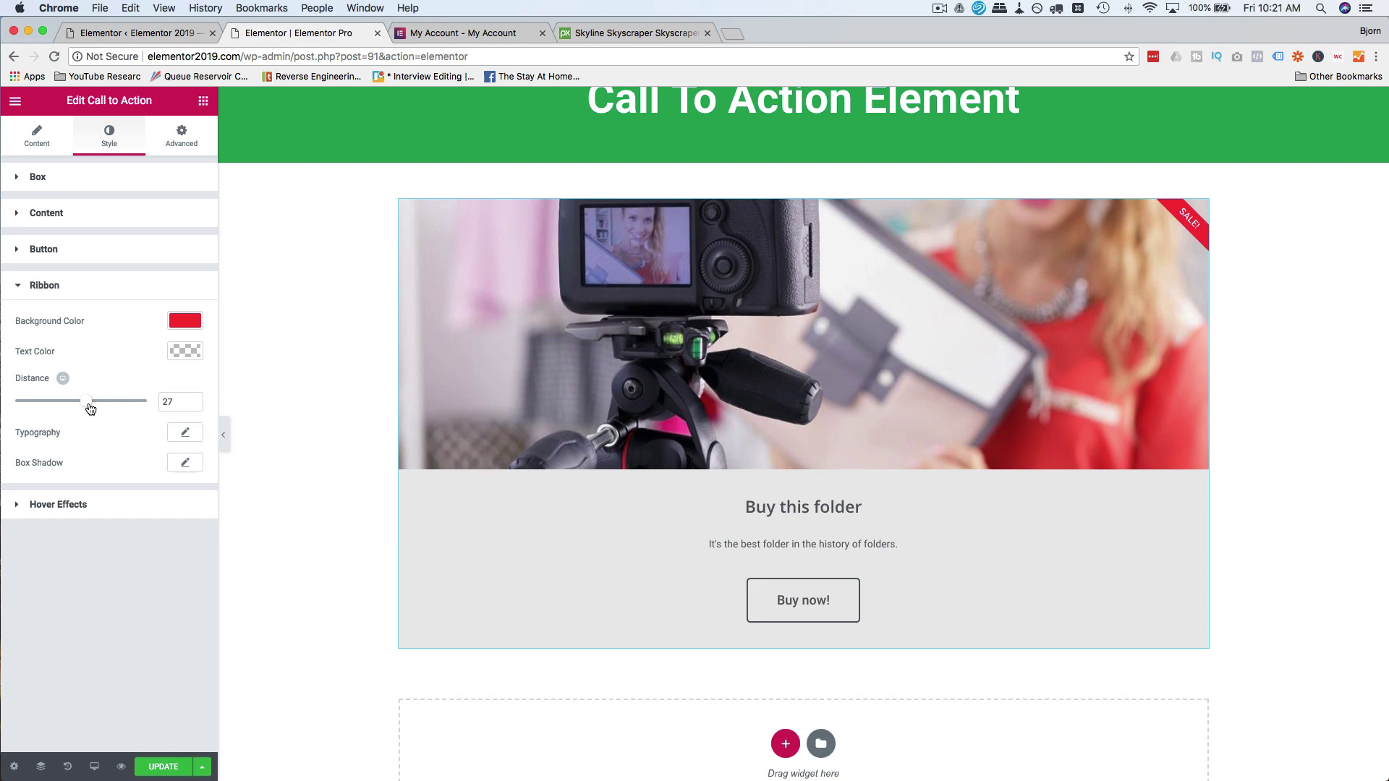
{"action": "left_click", "coordinate": [186, 464]}
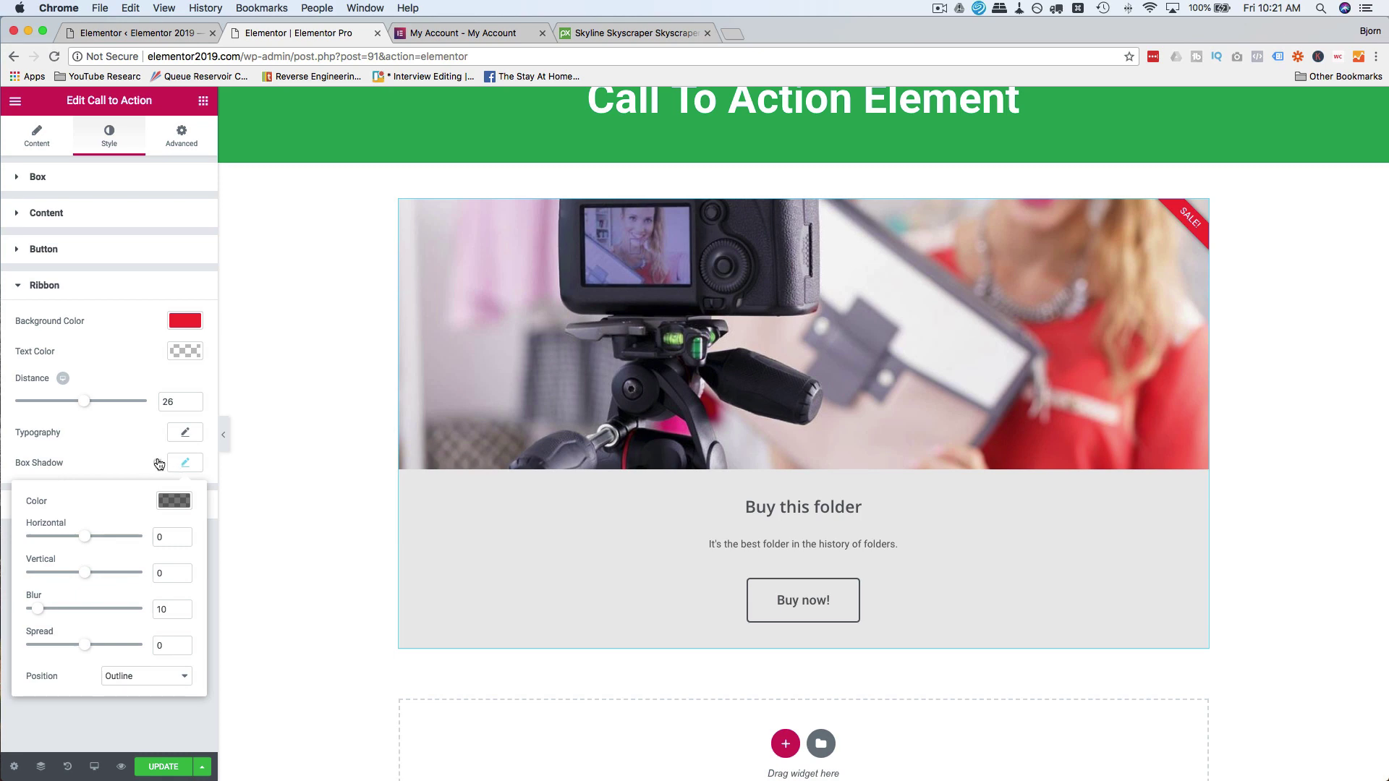
{"action": "left_click", "coordinate": [159, 464]}
{"action": "left_click", "coordinate": [176, 467]}
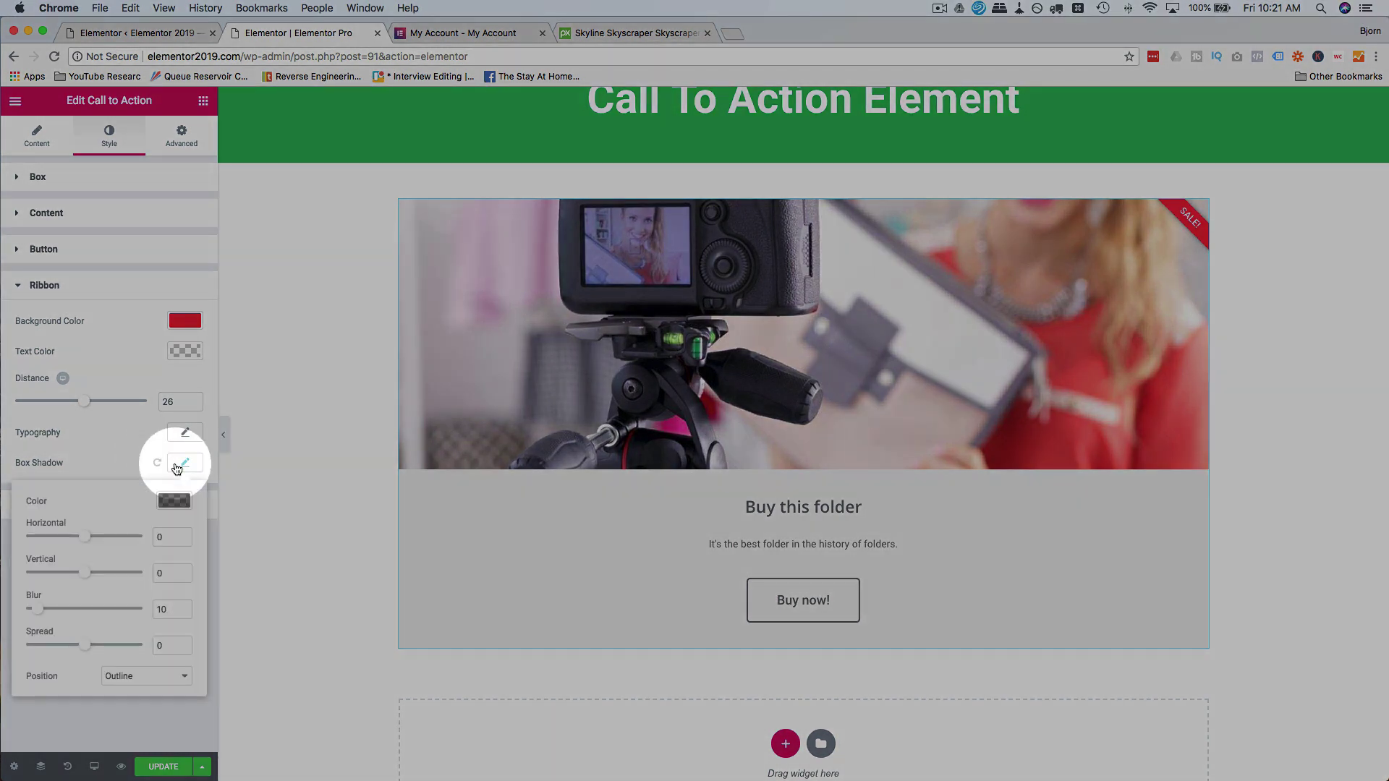
{"action": "left_click", "coordinate": [123, 447]}
{"action": "left_click", "coordinate": [65, 505]}
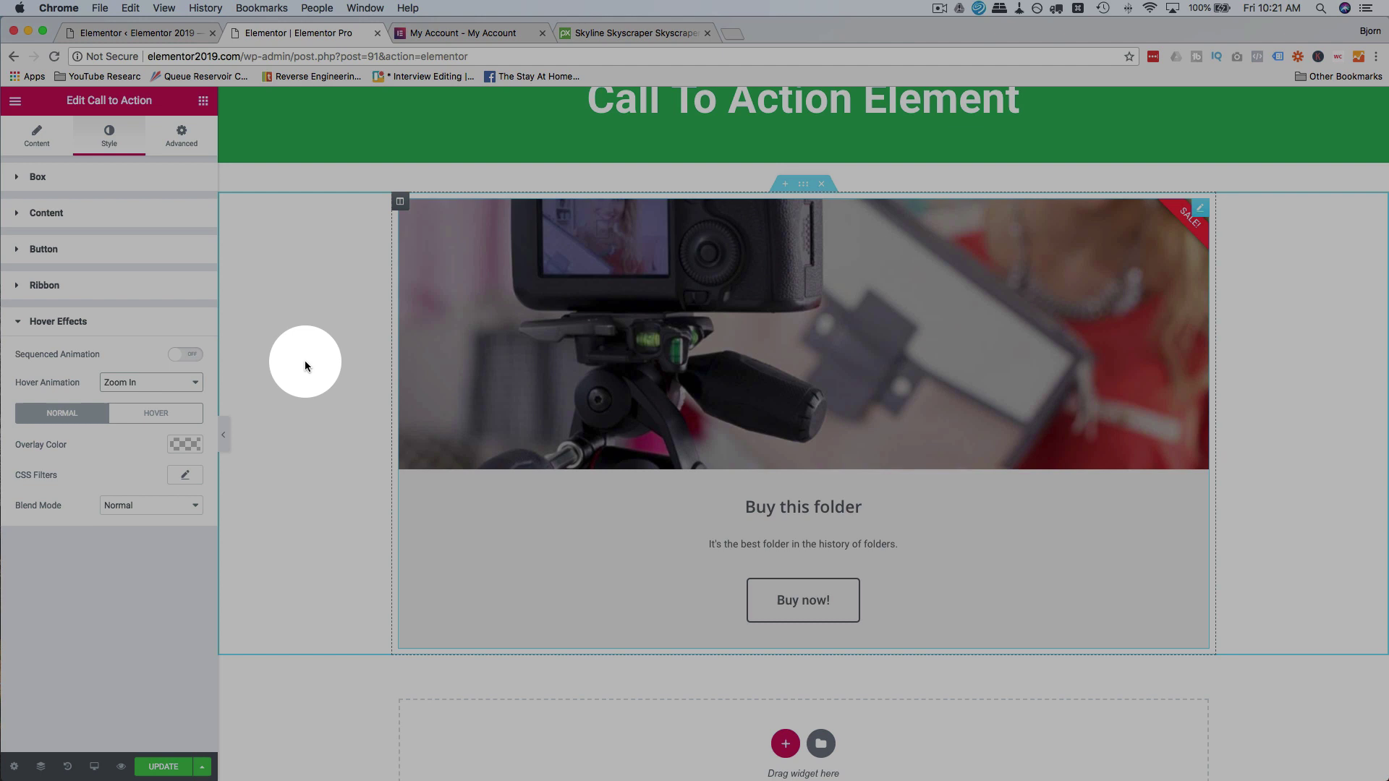
After trying Zoom Out and Move Left, set hover animation to Zoom In and enable Sequenced Animation
{"action": "left_click", "coordinate": [187, 383]}
{"action": "left_click", "coordinate": [174, 392]}
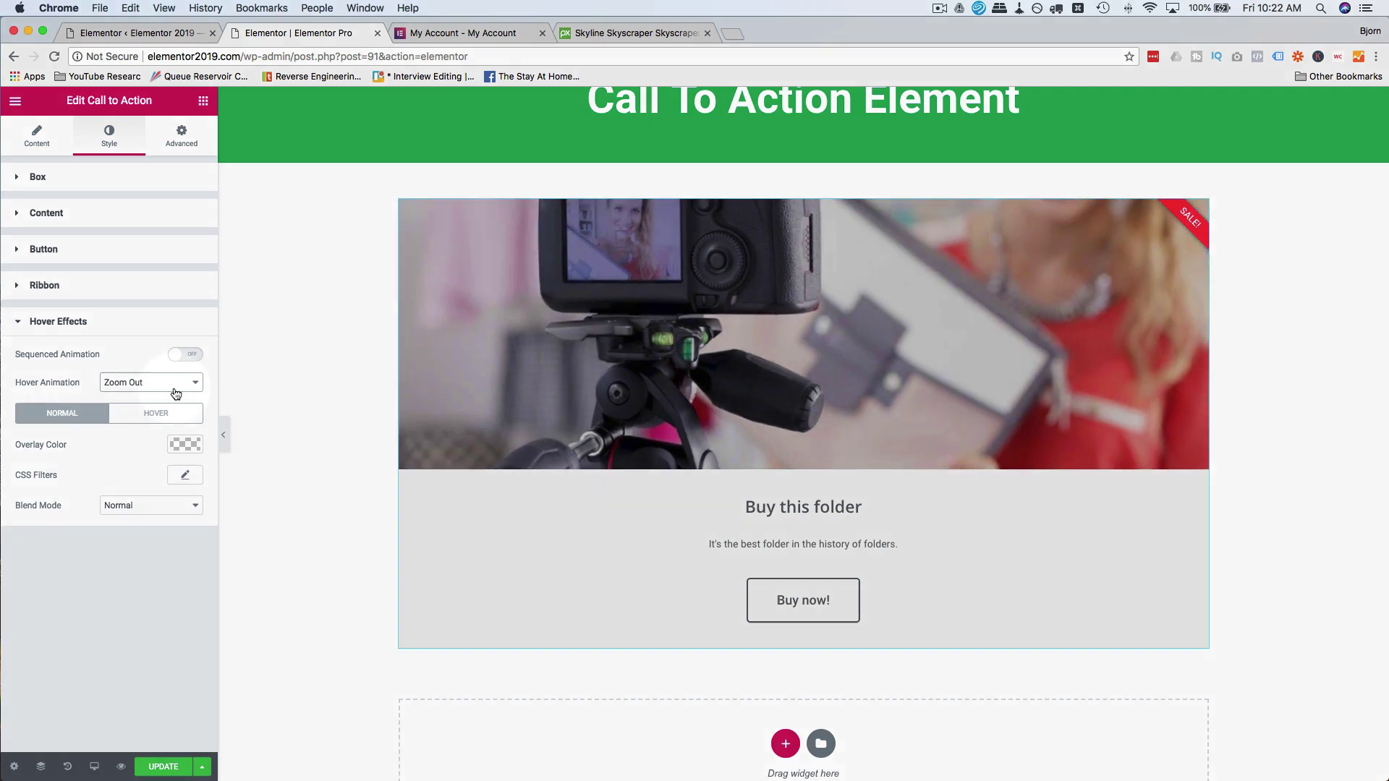
{"action": "left_click", "coordinate": [174, 383]}
{"action": "left_click", "coordinate": [173, 396]}
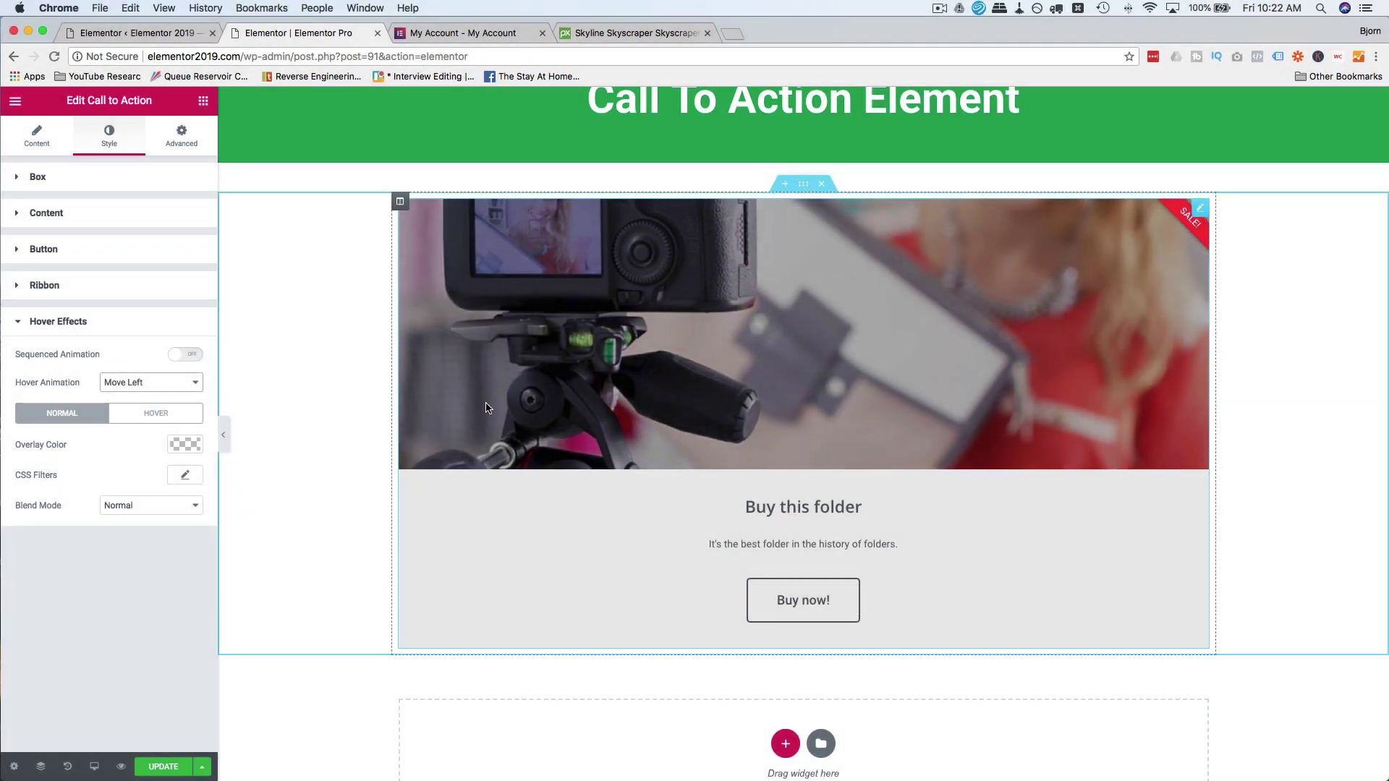
{"action": "left_click", "coordinate": [157, 381]}
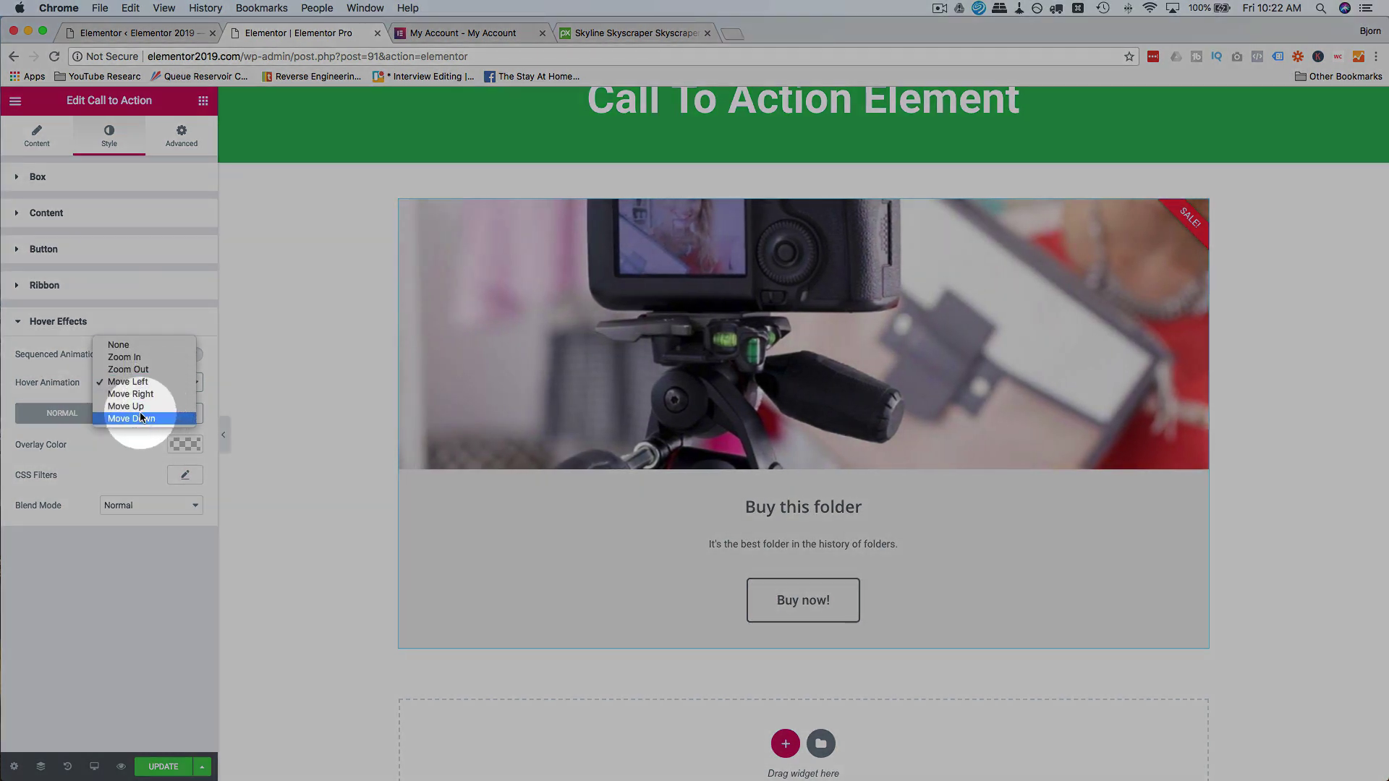
{"action": "left_click", "coordinate": [154, 357]}
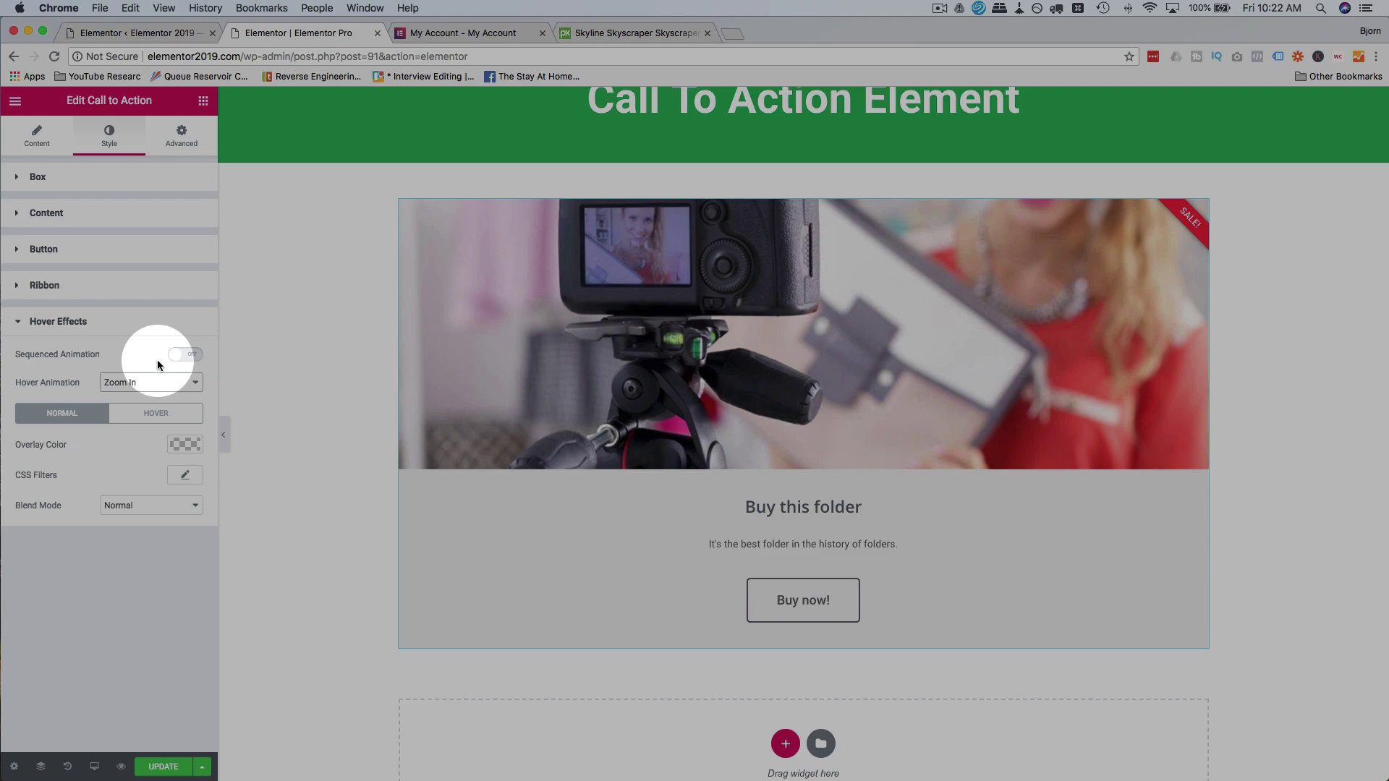
{"action": "left_click", "coordinate": [185, 354]}
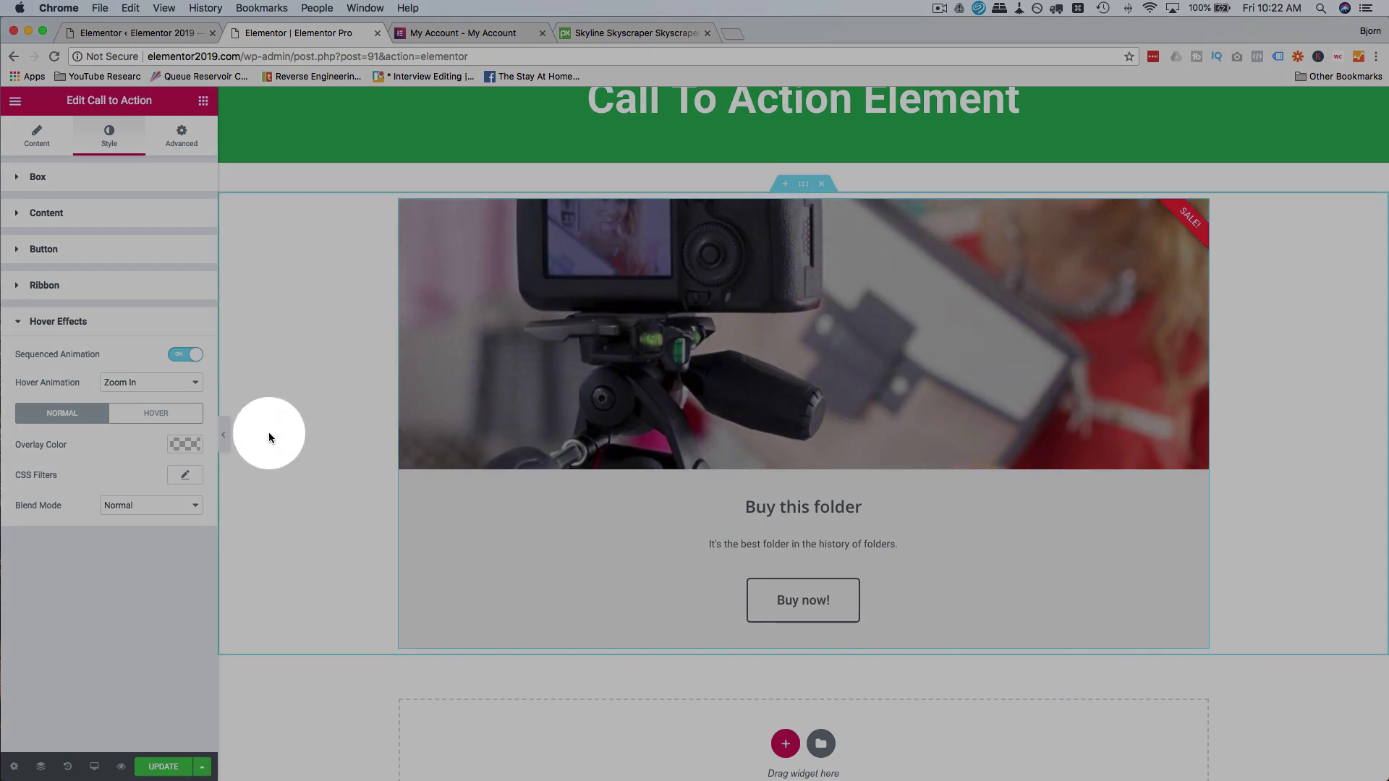
Give the image a mostly transparent green overlay on hover
{"action": "left_click", "coordinate": [183, 443]}
{"action": "left_click", "coordinate": [192, 504]}
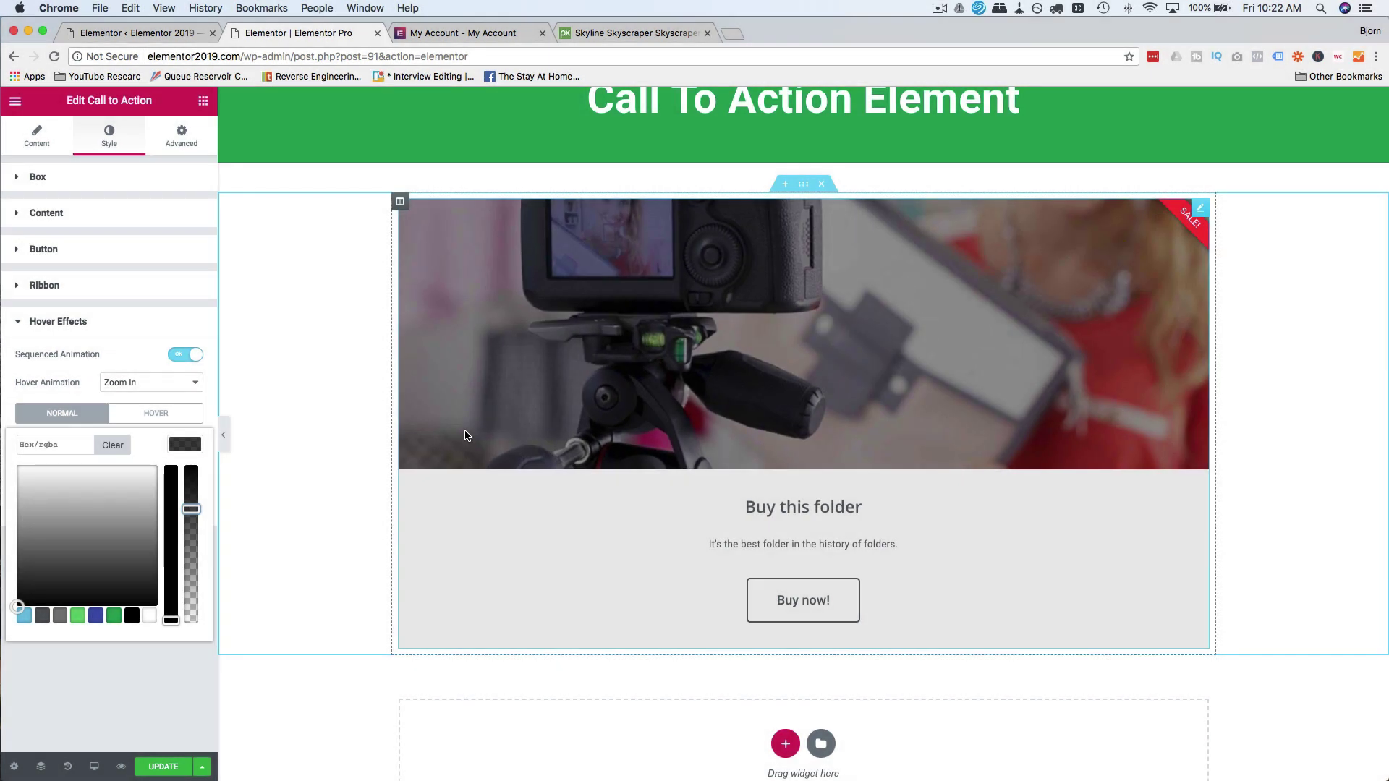
{"action": "left_click", "coordinate": [167, 413]}
{"action": "left_click", "coordinate": [183, 443]}
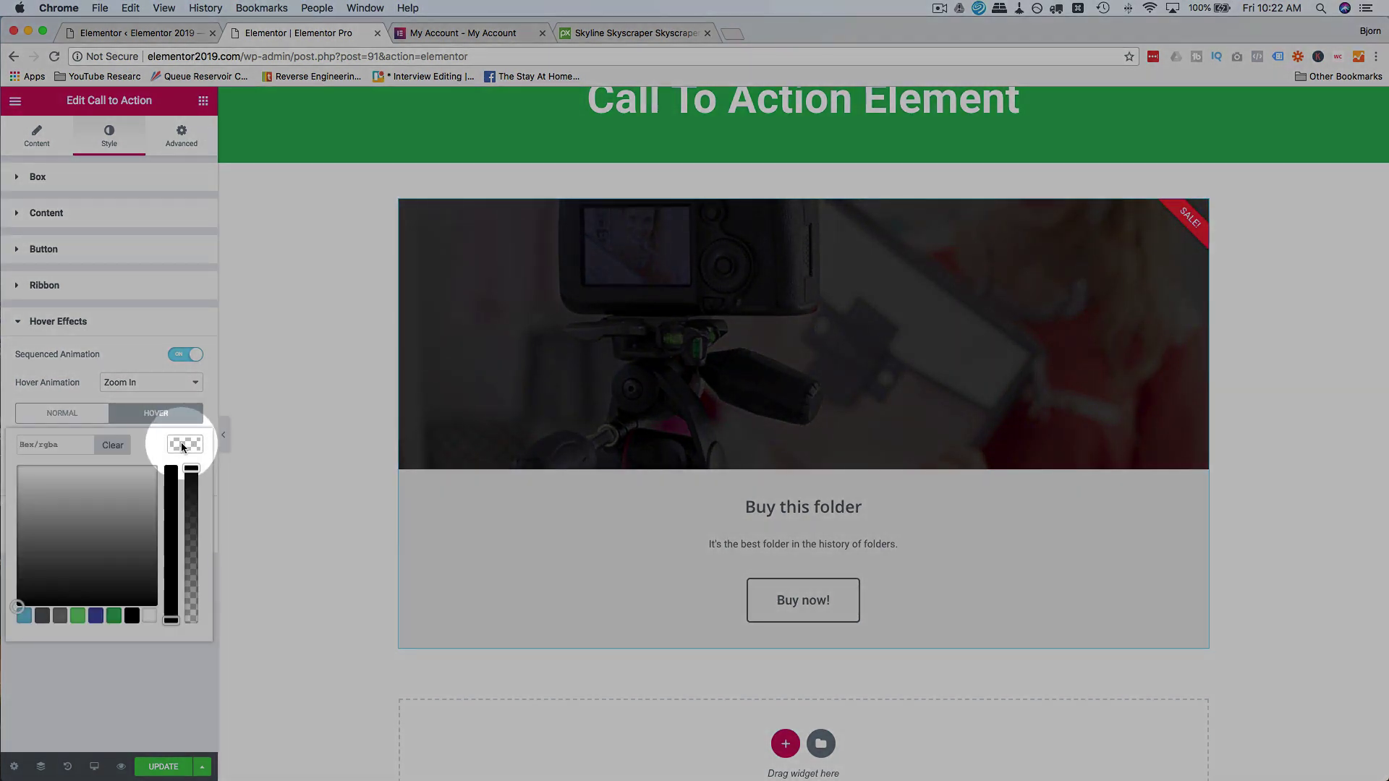
{"action": "left_click", "coordinate": [114, 615]}
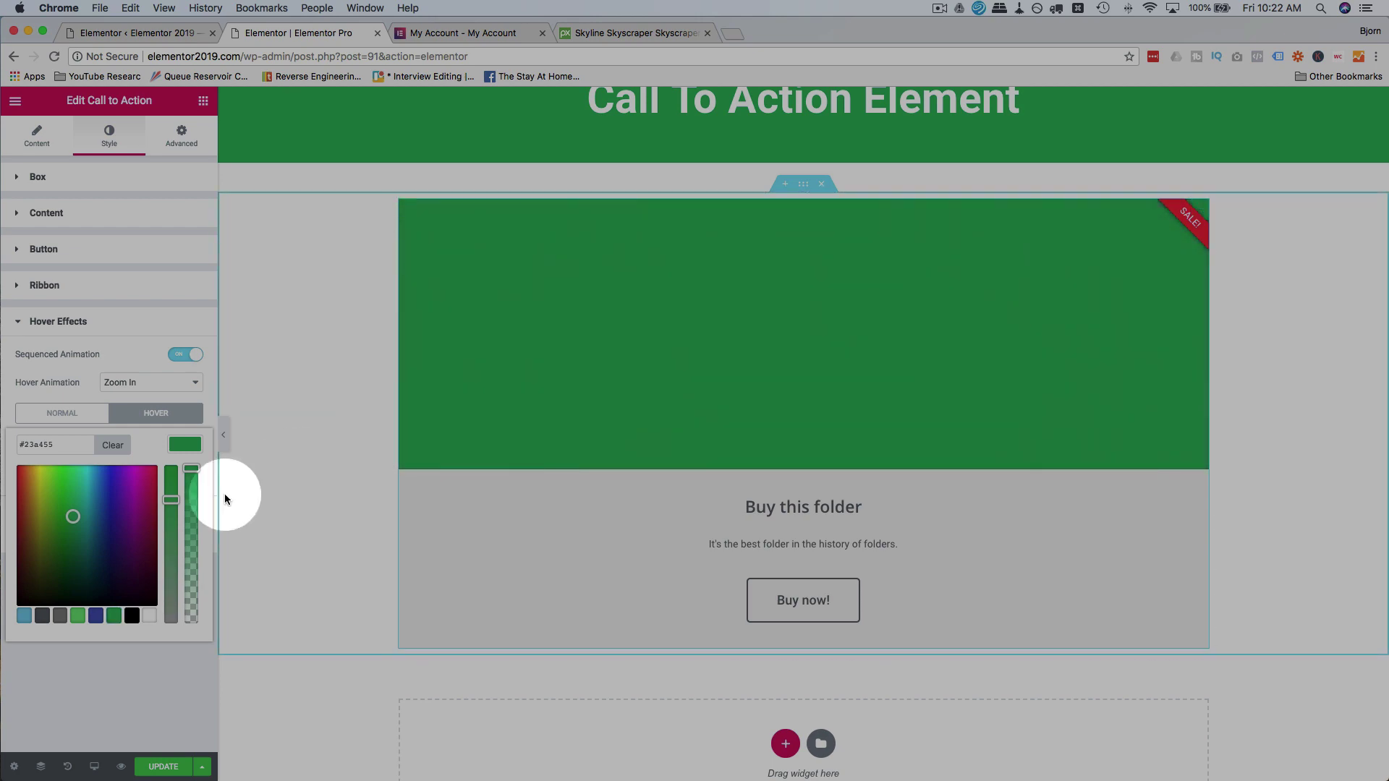
{"action": "left_click_drag", "start_coordinate": [193, 511], "coordinate": [205, 571]}
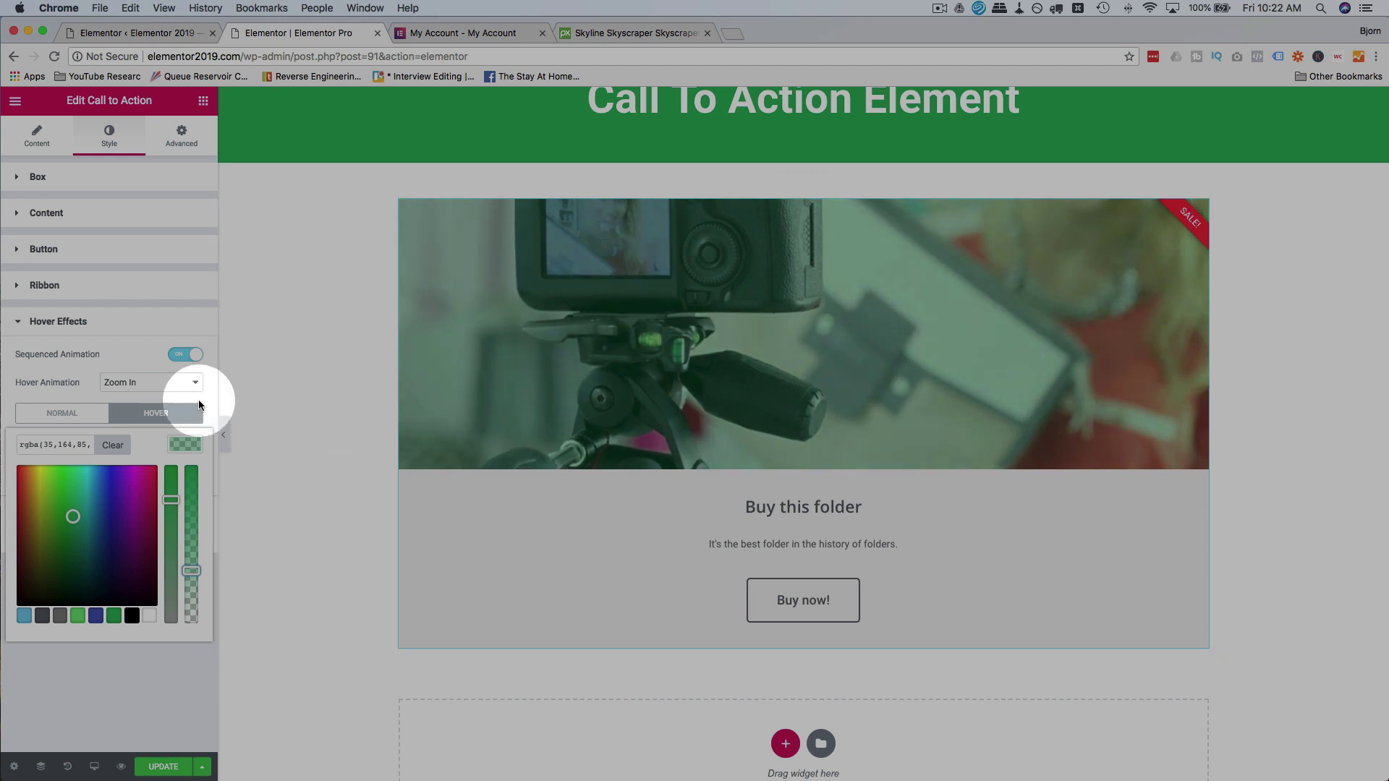
Change the hover tint to yellow, clear the normal overlay, and turn Sequenced Animation off
{"action": "left_click", "coordinate": [73, 414]}
{"action": "left_click", "coordinate": [149, 420]}
{"action": "left_click", "coordinate": [186, 445]}
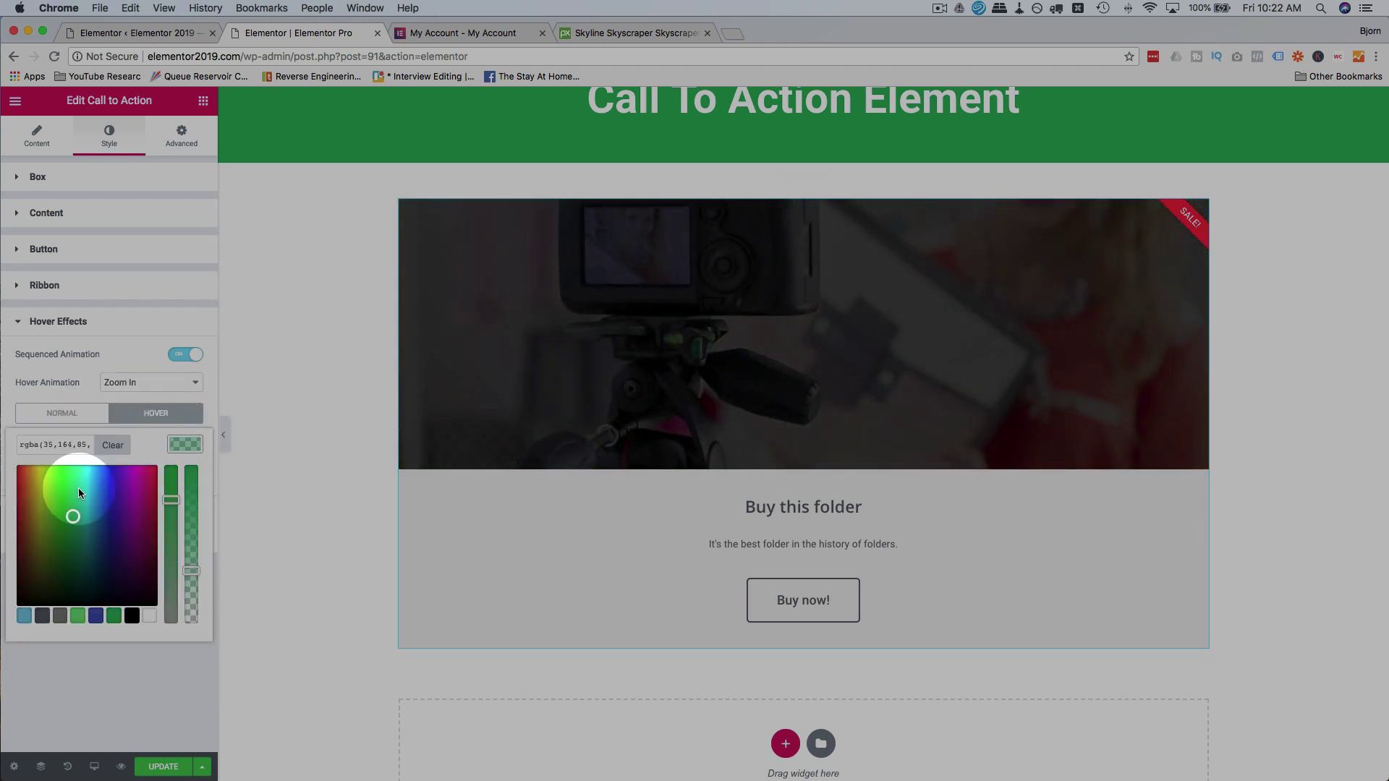
{"action": "left_click", "coordinate": [40, 494]}
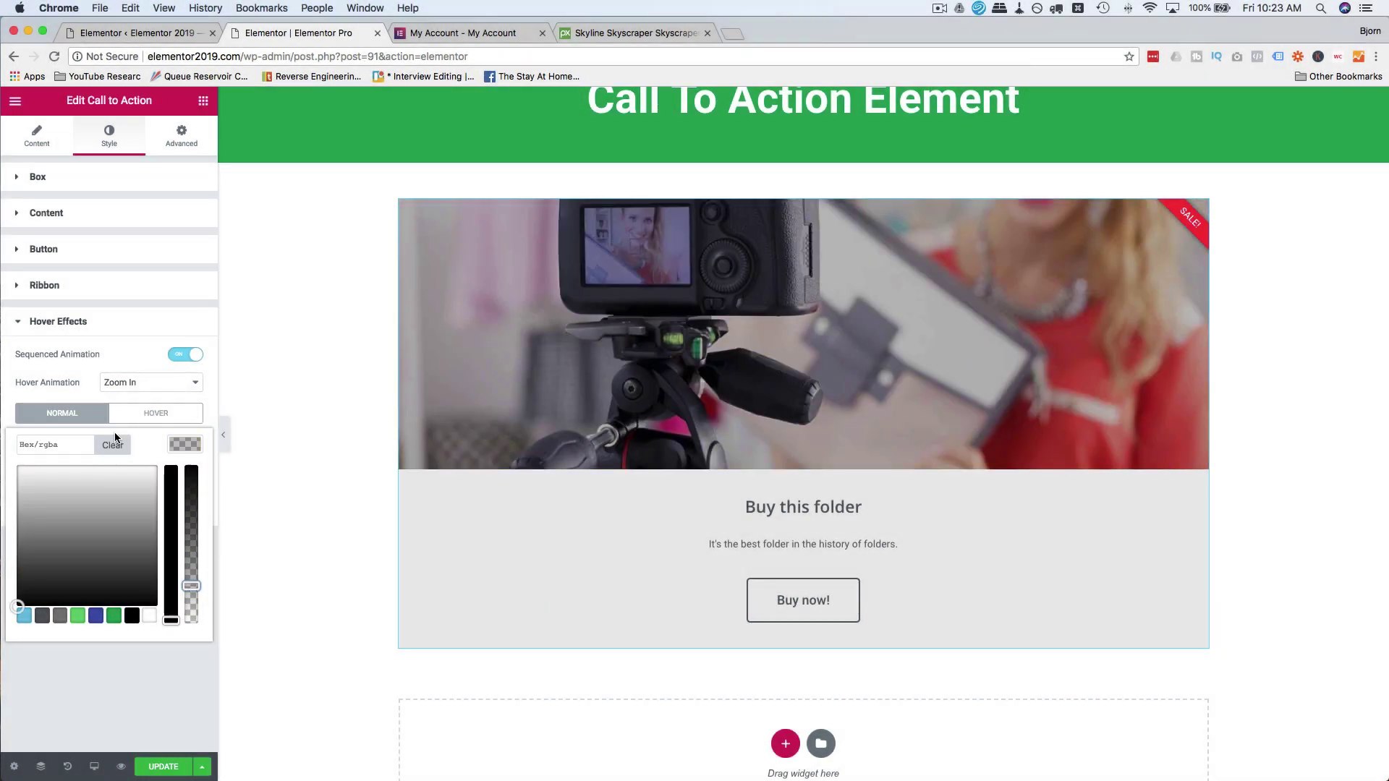
{"action": "left_click", "coordinate": [113, 445]}
{"action": "left_click", "coordinate": [185, 354]}
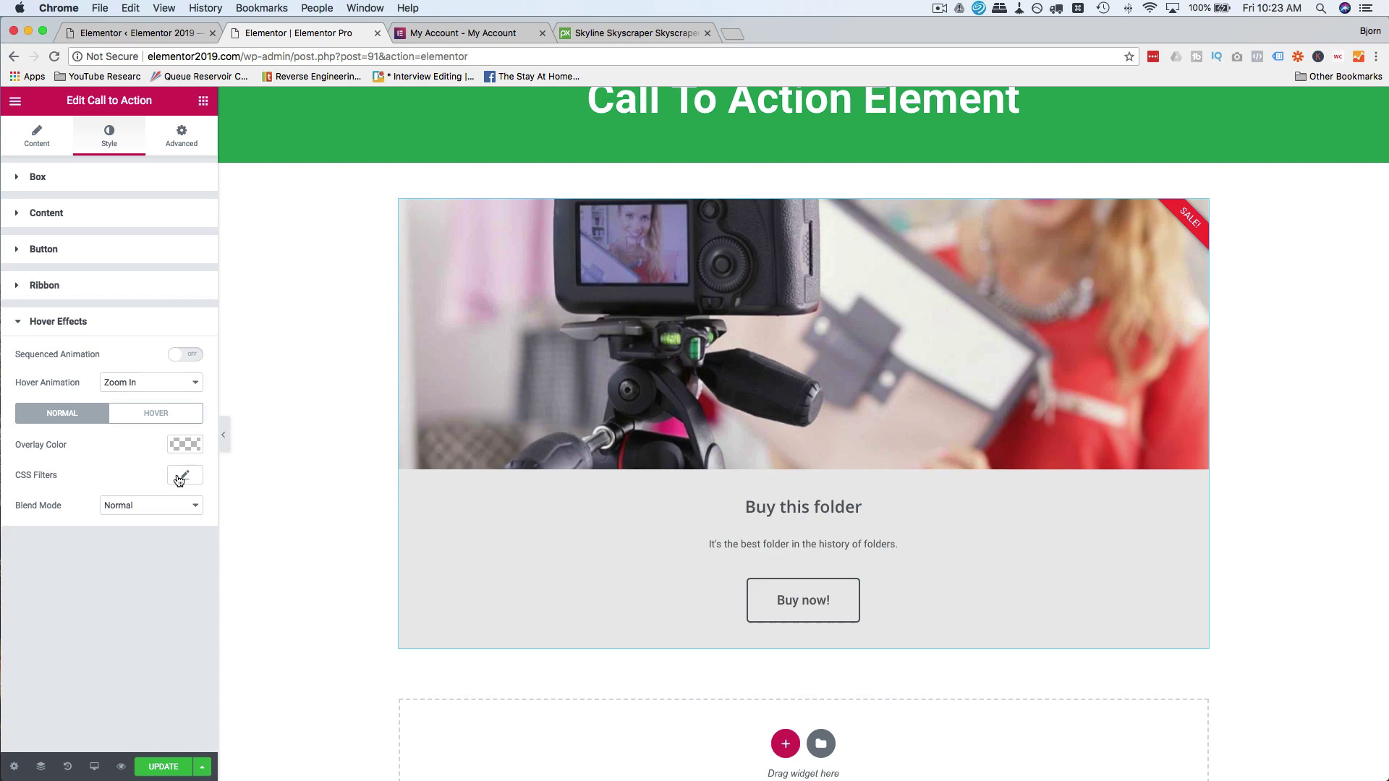
Set the photo's hover CSS filters to Saturation 200 and Hue 188
{"action": "left_click", "coordinate": [180, 477]}
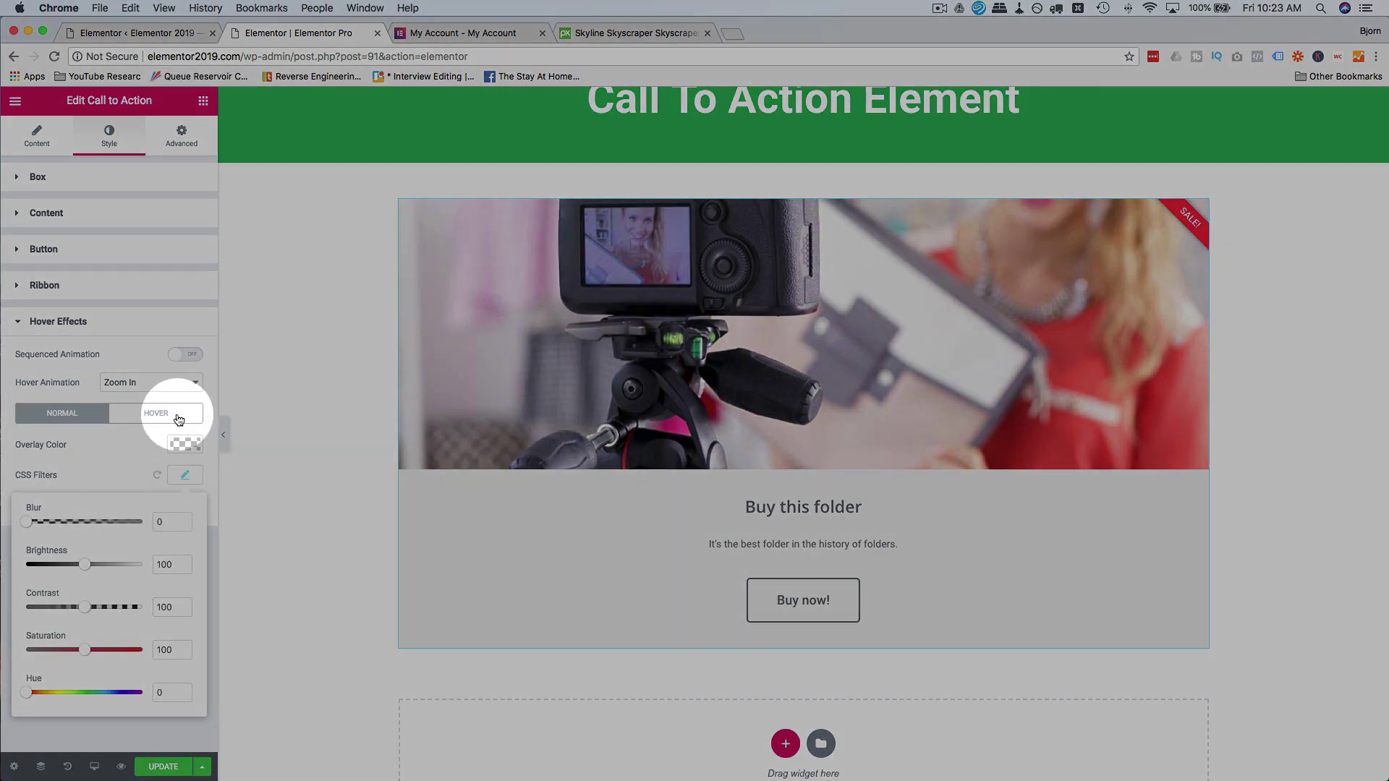
{"action": "left_click", "coordinate": [179, 418]}
{"action": "left_click", "coordinate": [186, 476]}
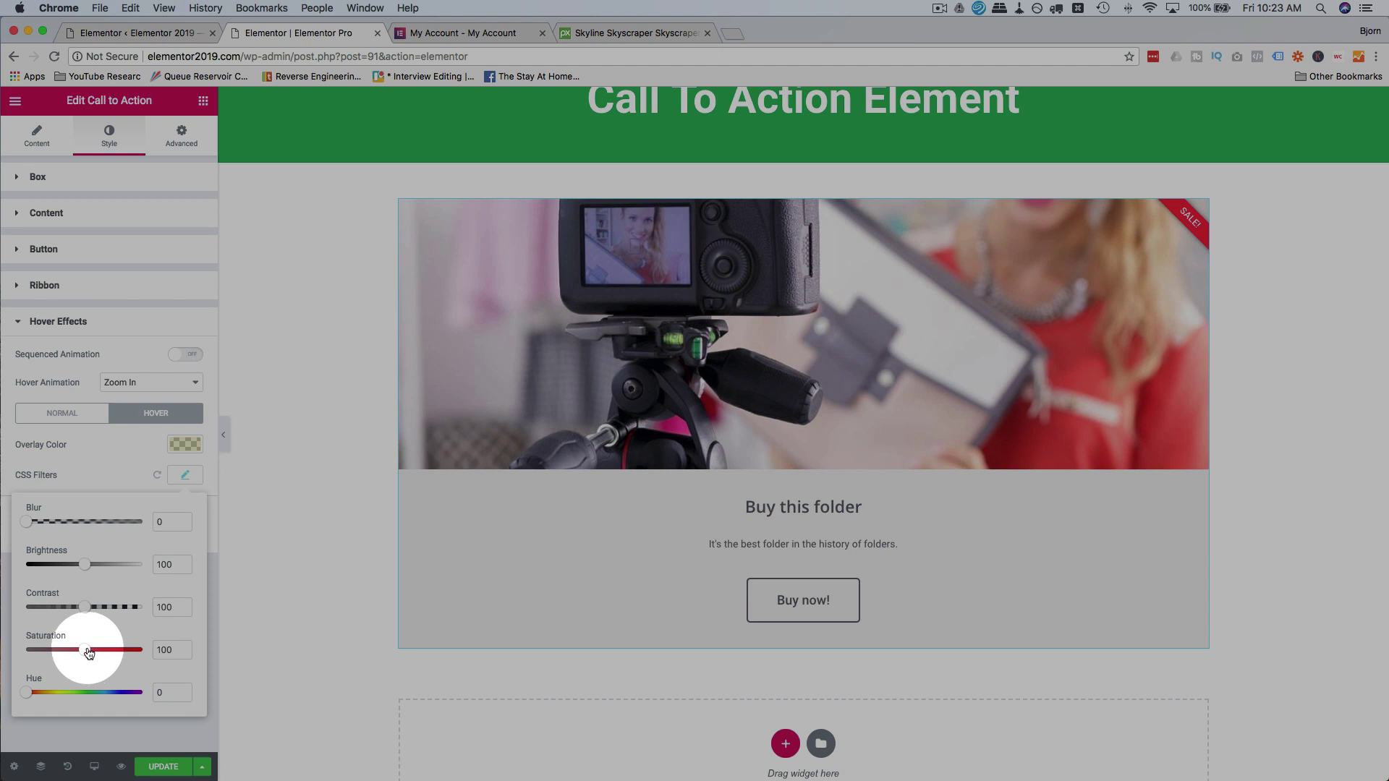
{"action": "mouse_move", "coordinate": [445, 437]}
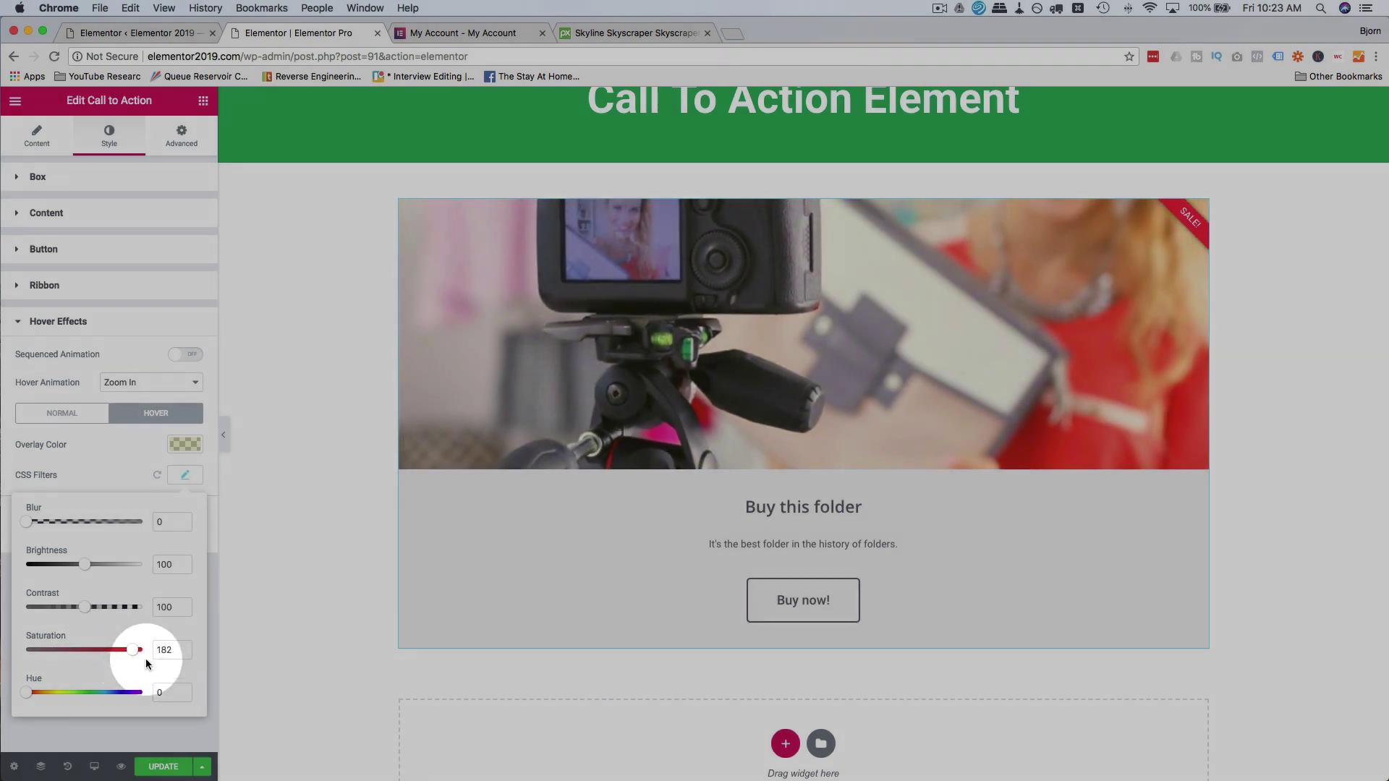
{"action": "left_click_drag", "start_coordinate": [133, 649], "coordinate": [149, 649]}
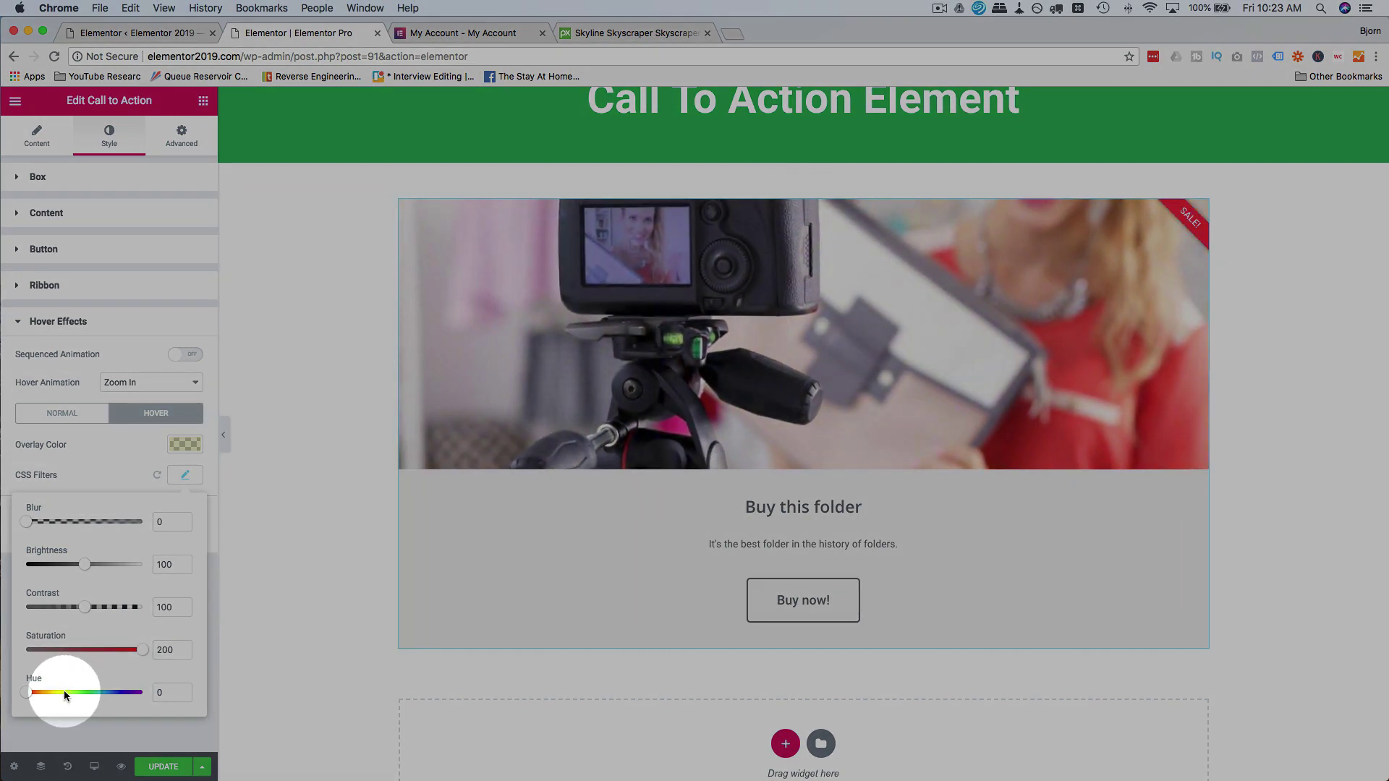
{"action": "left_click_drag", "start_coordinate": [64, 692], "coordinate": [87, 693]}
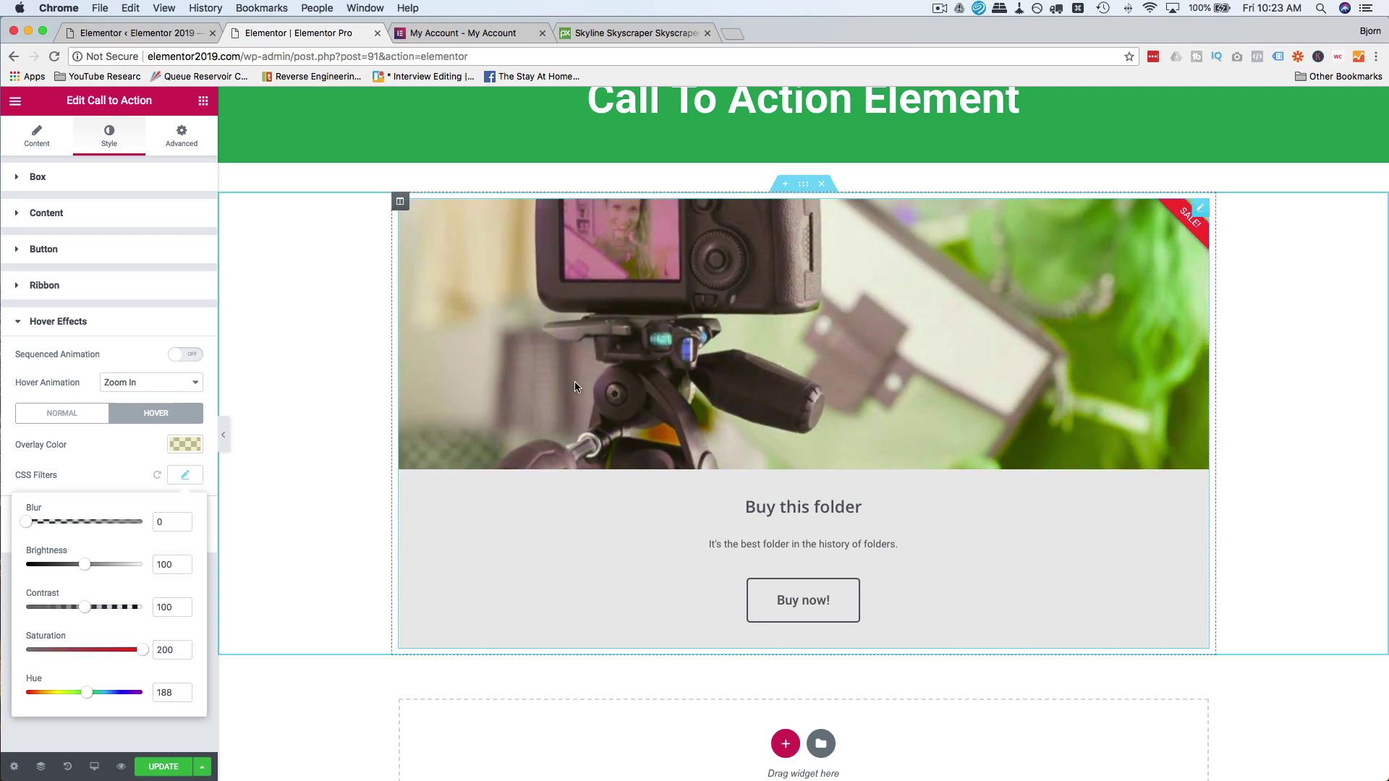
Enter 1000 as the image's hover transition duration
{"action": "left_click", "coordinate": [121, 468]}
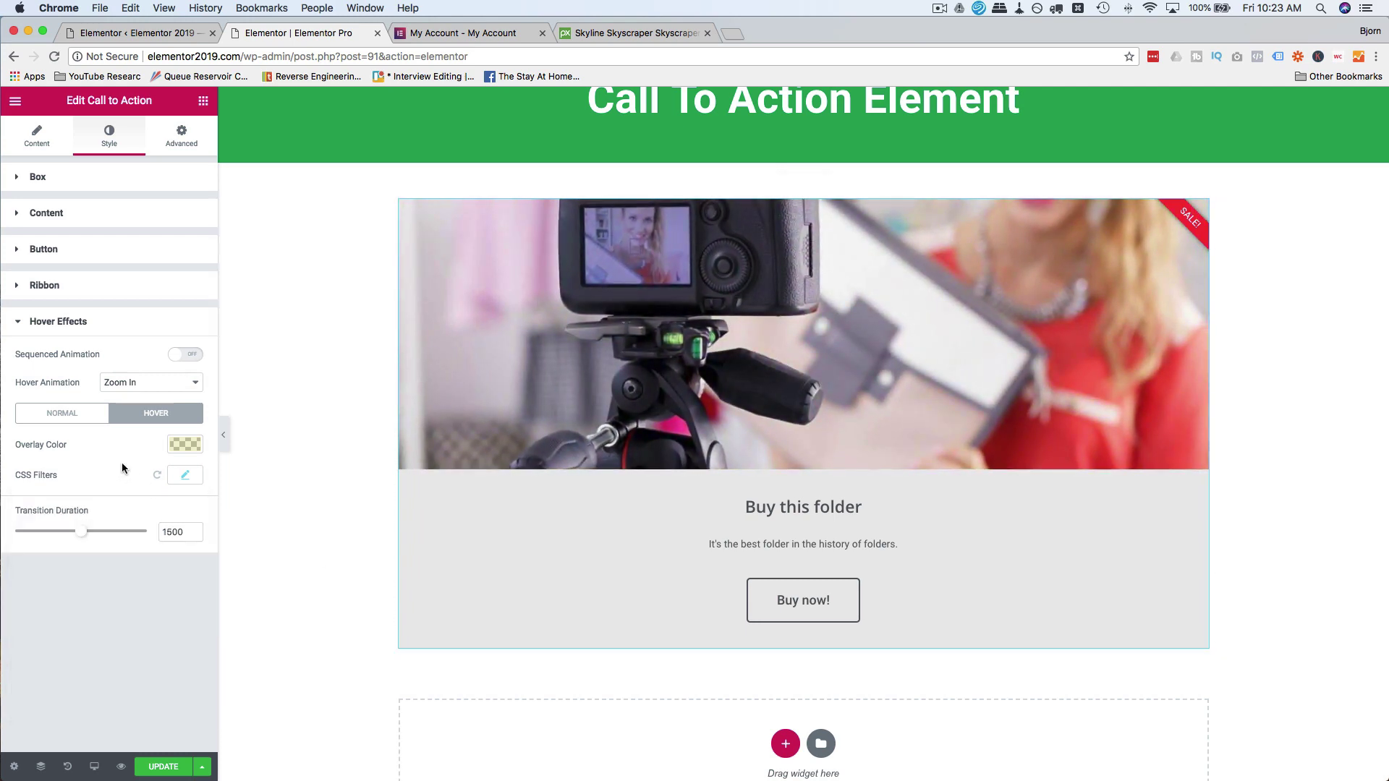
{"action": "left_click_drag", "start_coordinate": [81, 531], "coordinate": [107, 533]}
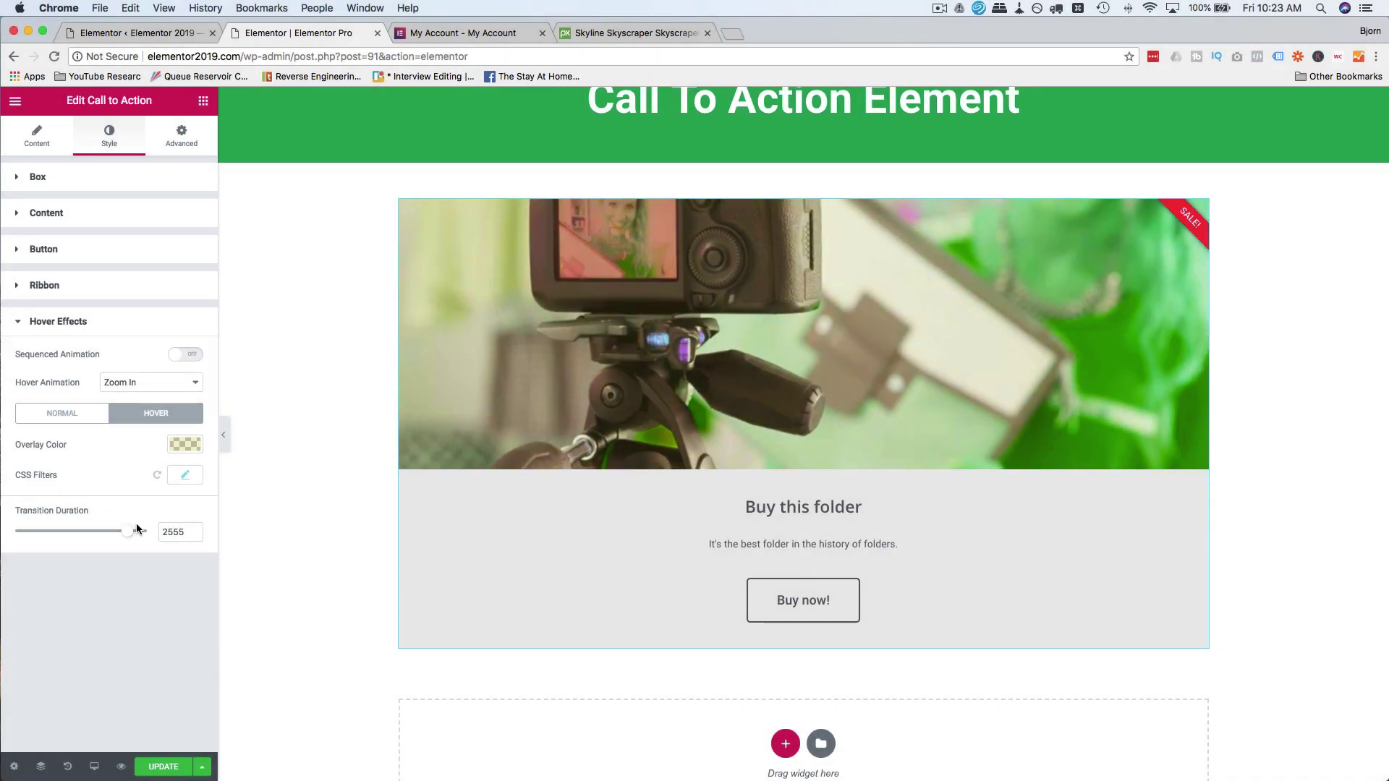
{"action": "left_click_drag", "start_coordinate": [136, 530], "coordinate": [47, 533]}
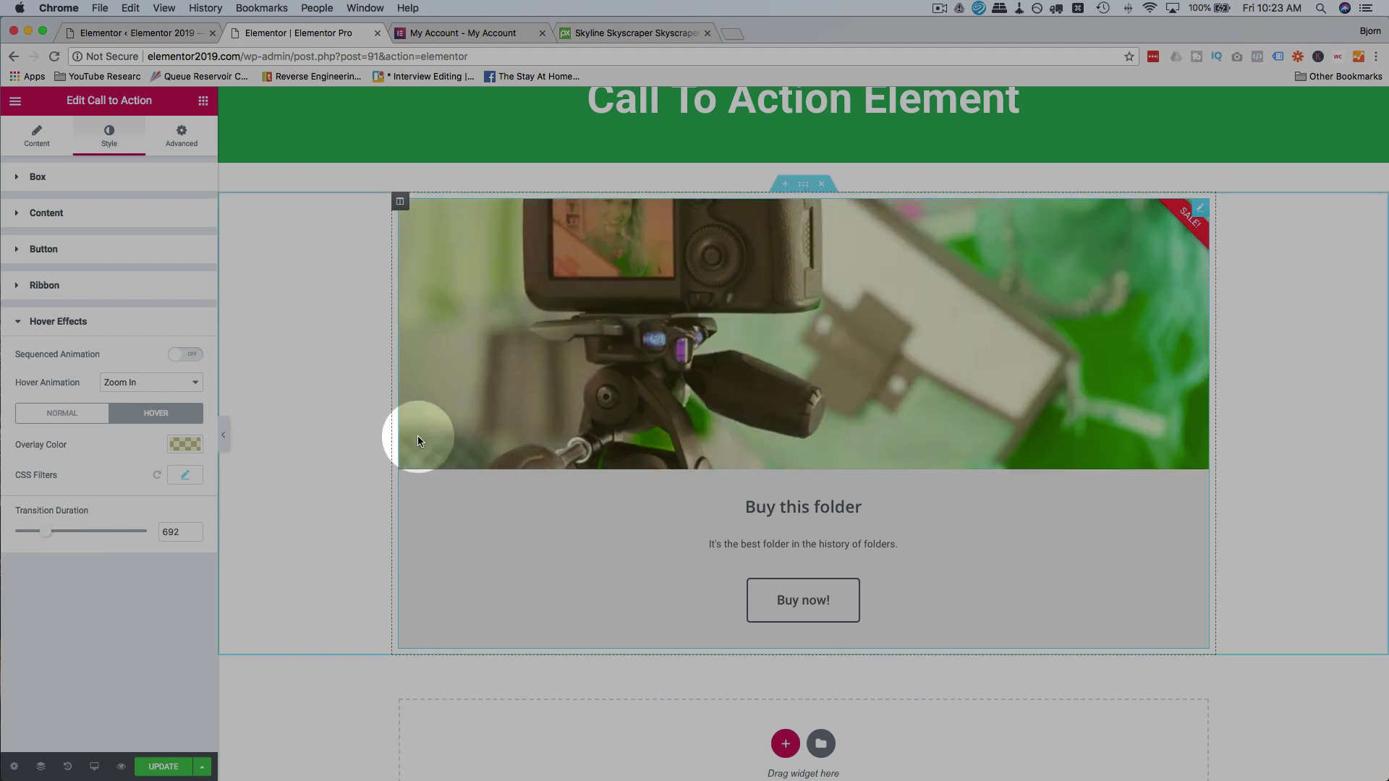
{"action": "left_click", "coordinate": [168, 533]}
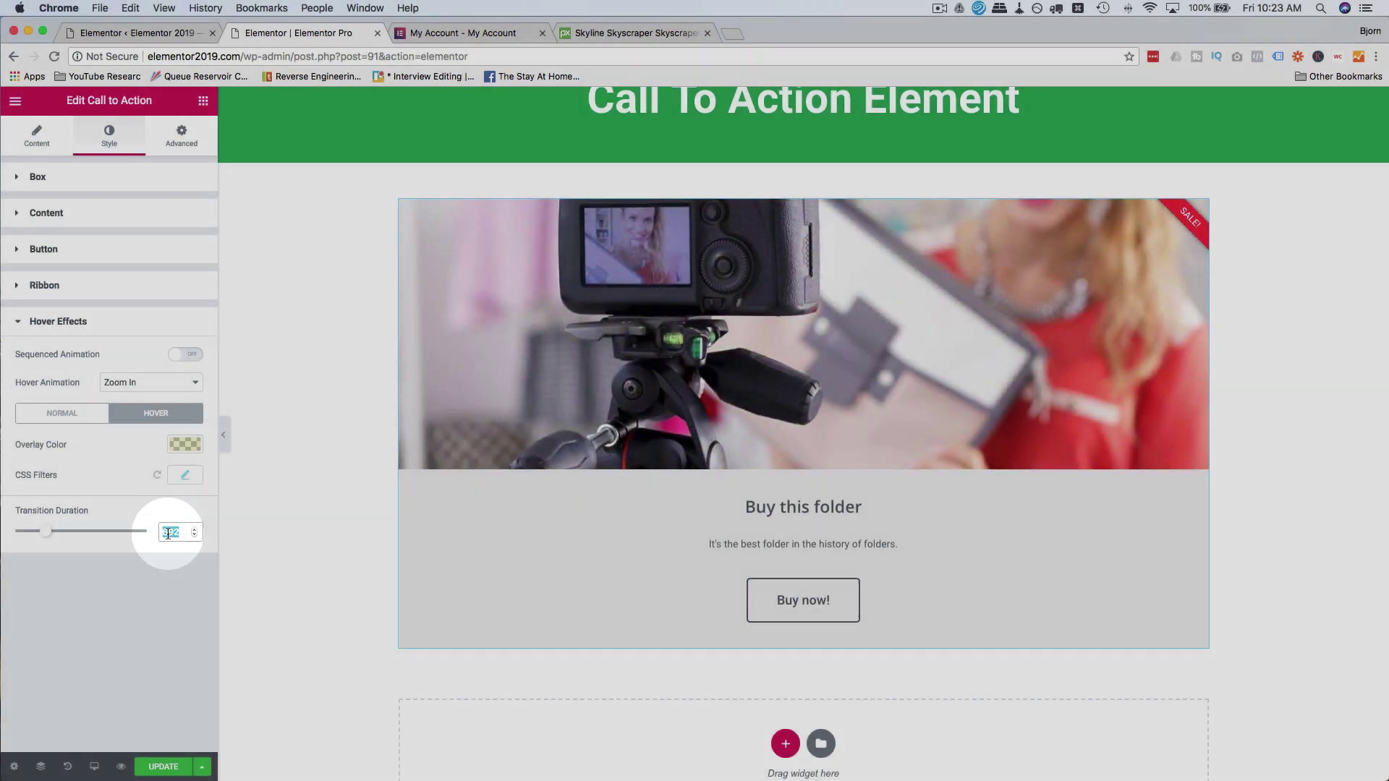
{"action": "type", "text": "1000"}
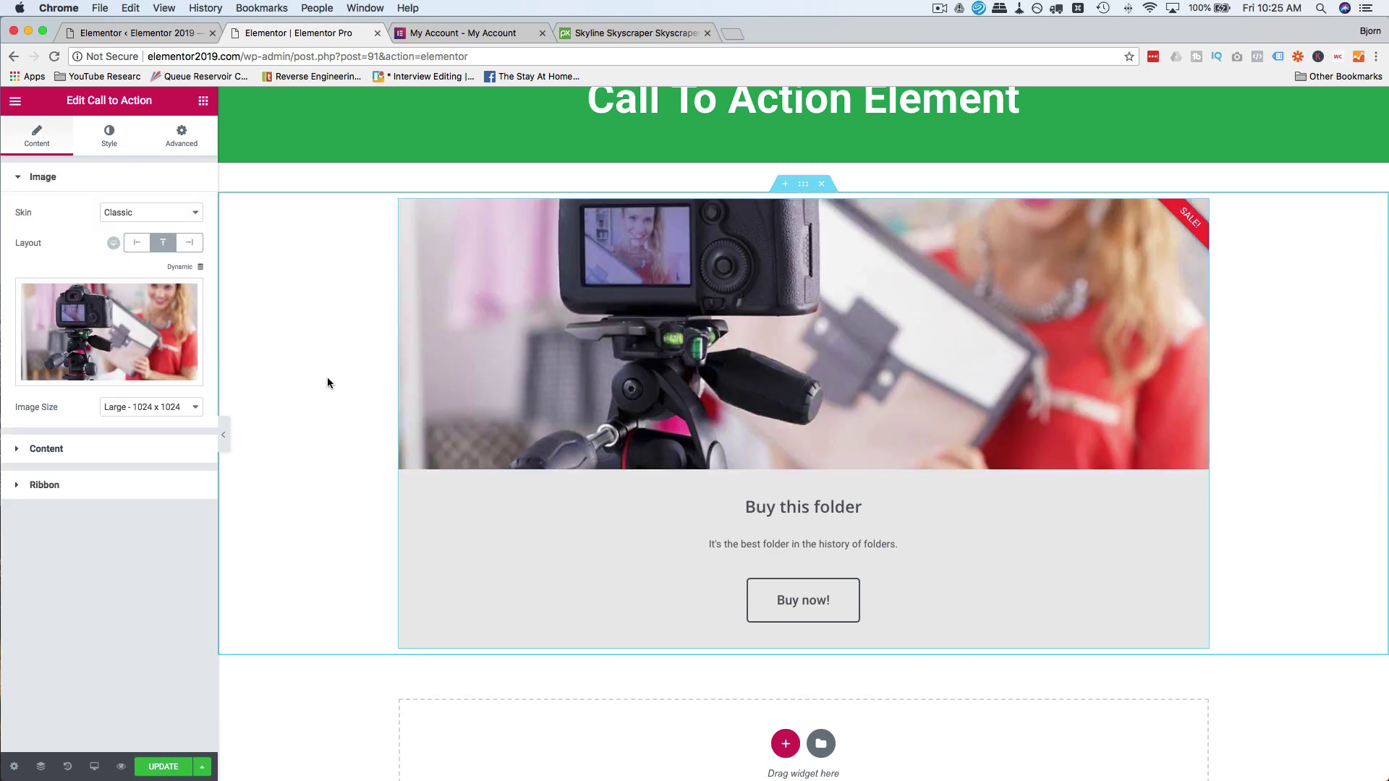
{"action": "left_click", "coordinate": [400, 202]}
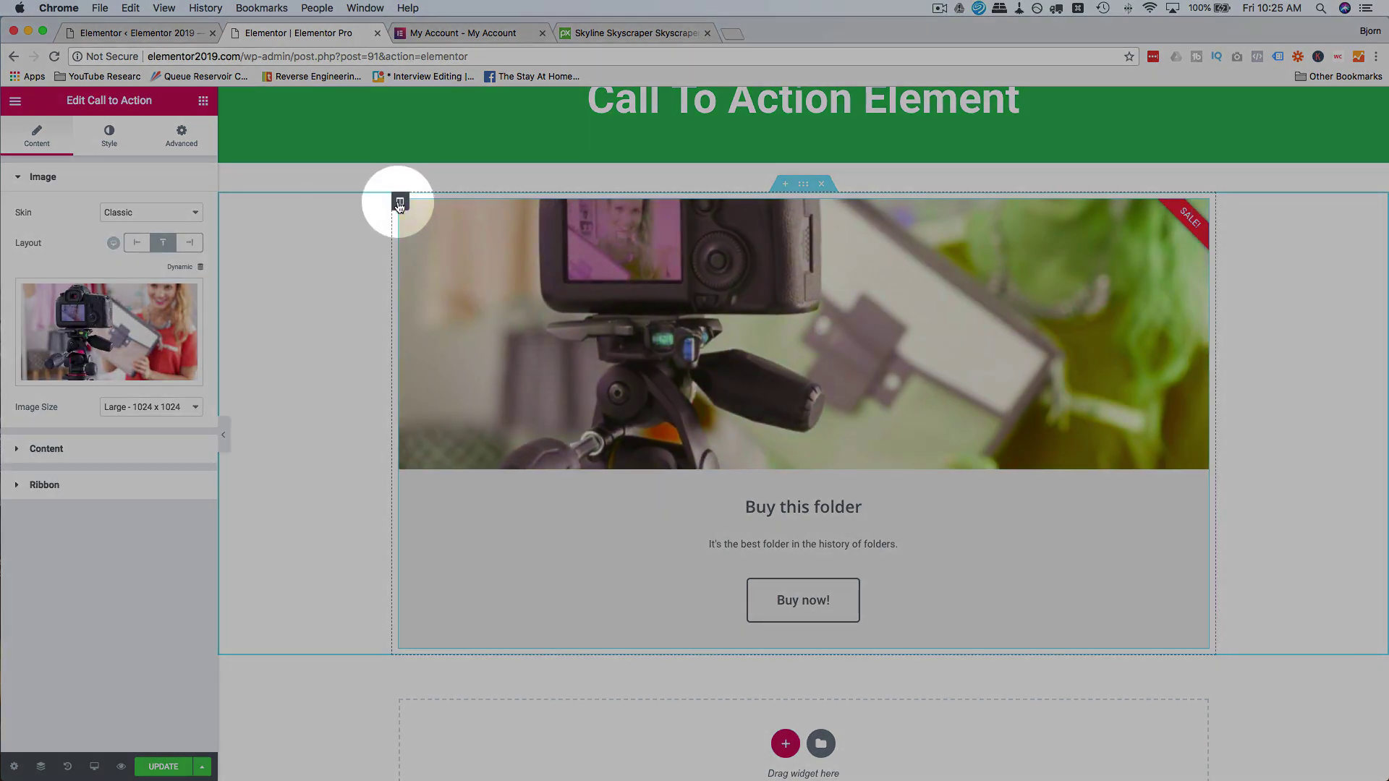
Add an empty column beside the box and paste a copy of the Buy this folder call-to-action into it
{"action": "right_click", "coordinate": [399, 203]}
{"action": "left_click", "coordinate": [458, 266]}
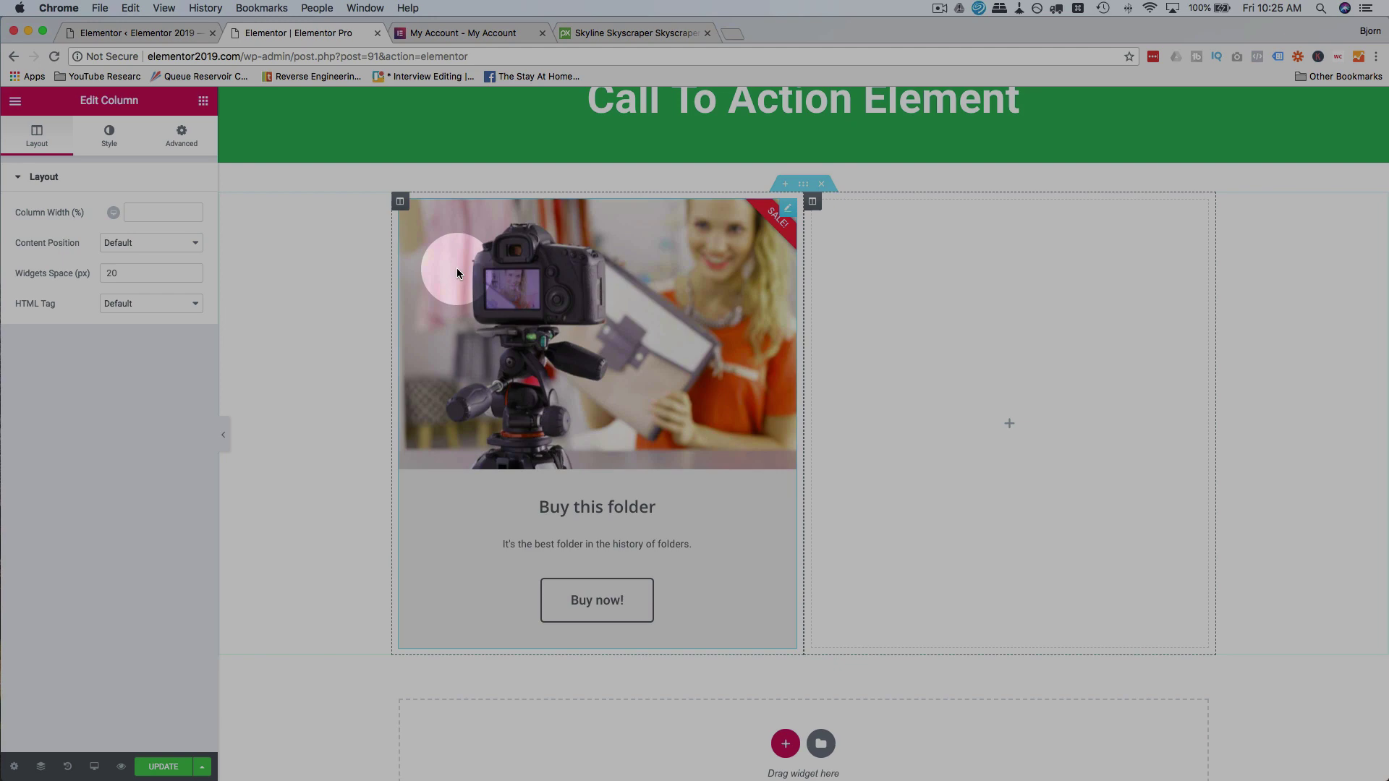
{"action": "right_click", "coordinate": [636, 233]}
{"action": "left_click", "coordinate": [681, 307]}
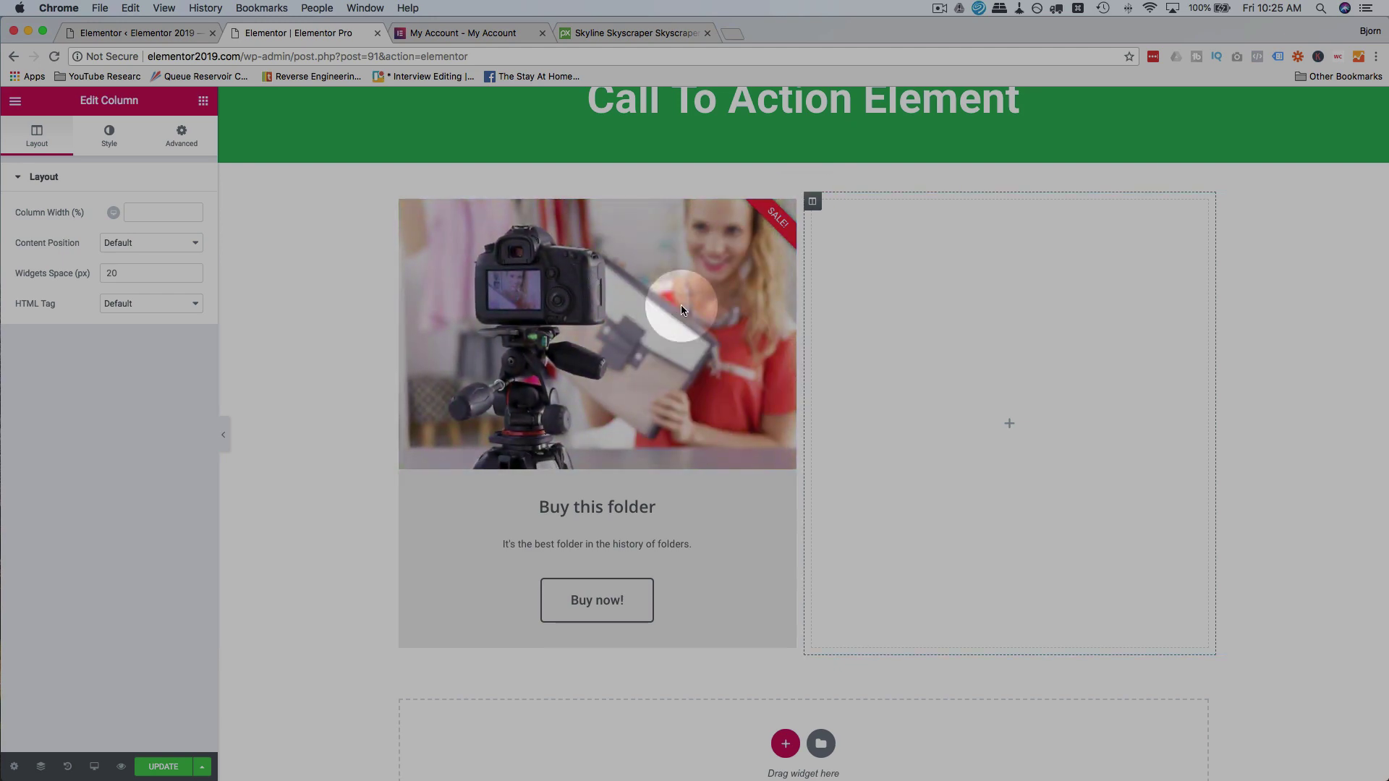
{"action": "right_click", "coordinate": [947, 256]}
{"action": "left_click", "coordinate": [978, 272]}
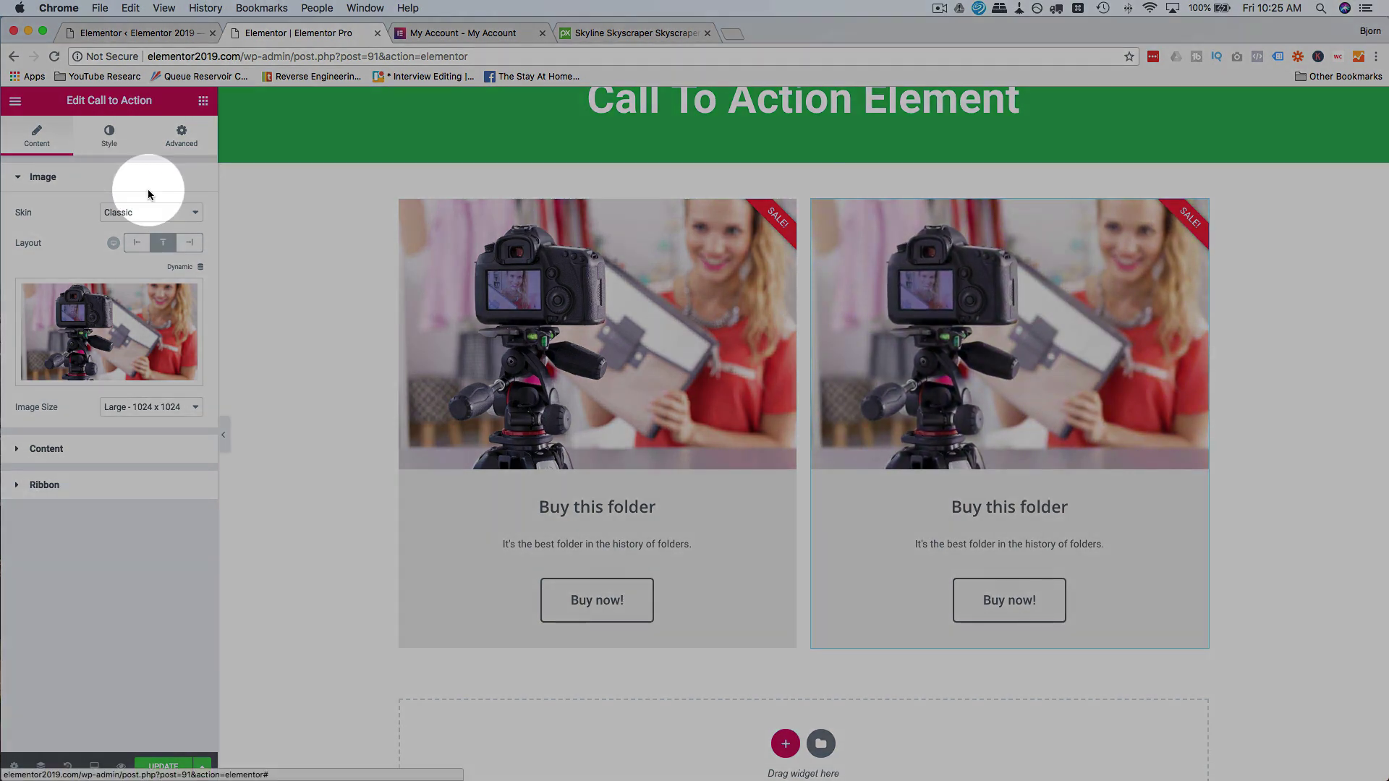
Place the copied box's image on the left with minimum width 269 and minimum height 190
{"action": "left_click", "coordinate": [138, 250]}
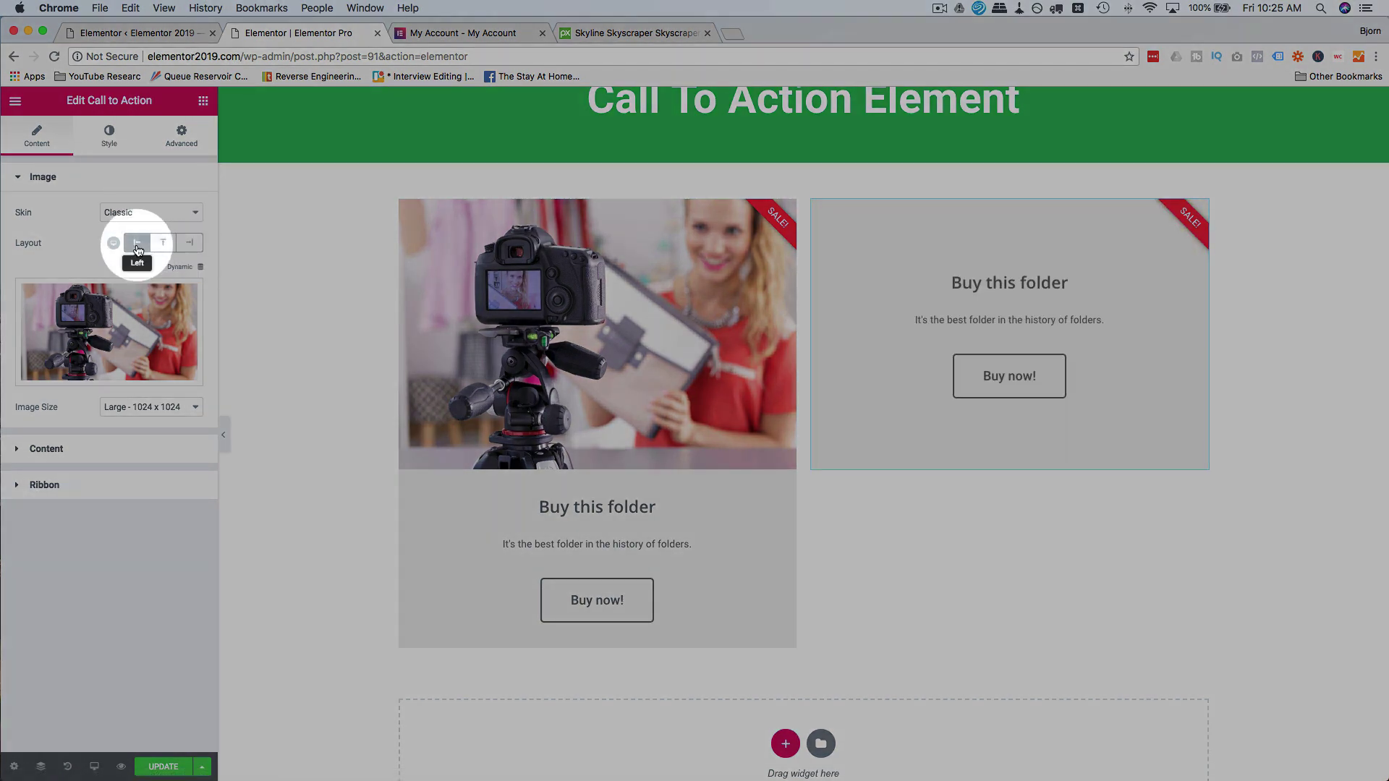
{"action": "left_click", "coordinate": [103, 144]}
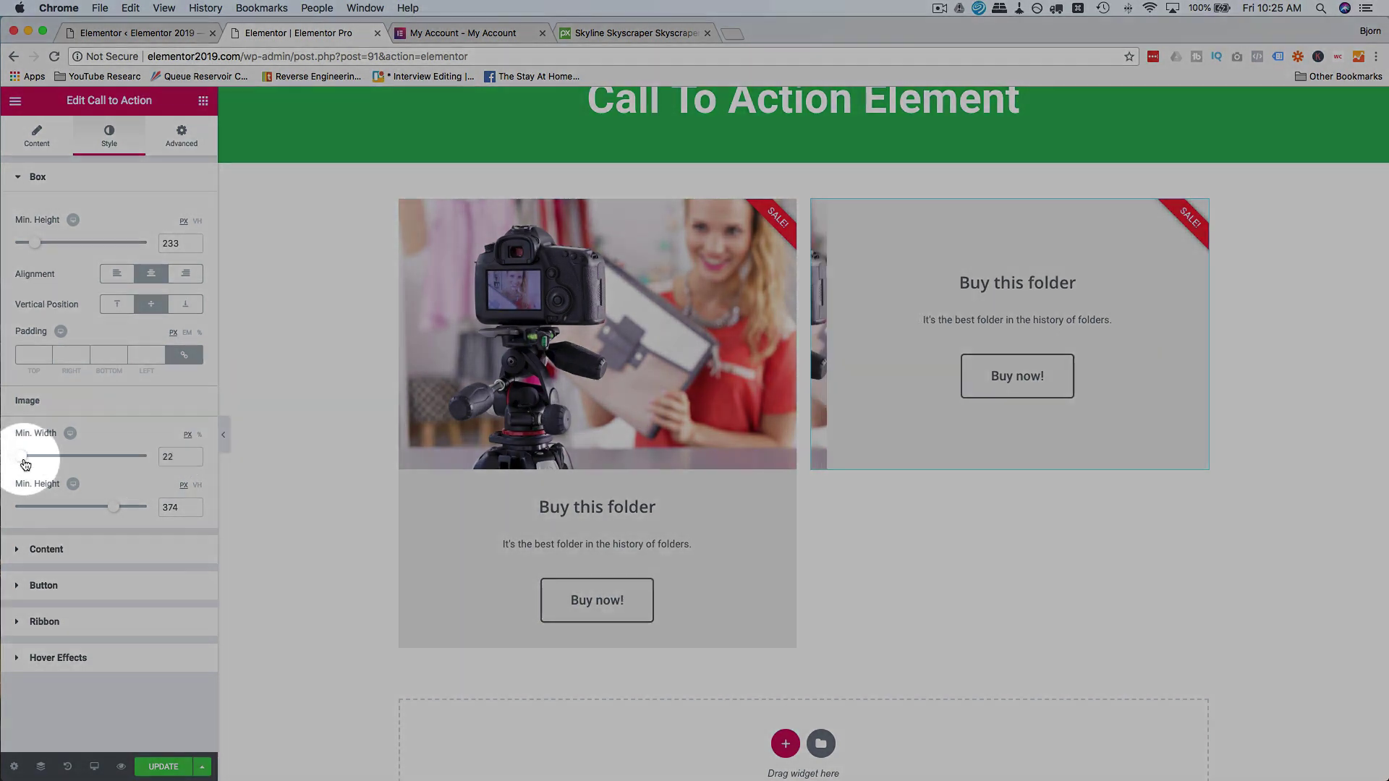
{"action": "left_click_drag", "start_coordinate": [19, 463], "coordinate": [97, 462]}
{"action": "left_click_drag", "start_coordinate": [116, 510], "coordinate": [72, 508]}
{"action": "left_click_drag", "start_coordinate": [94, 459], "coordinate": [86, 460]}
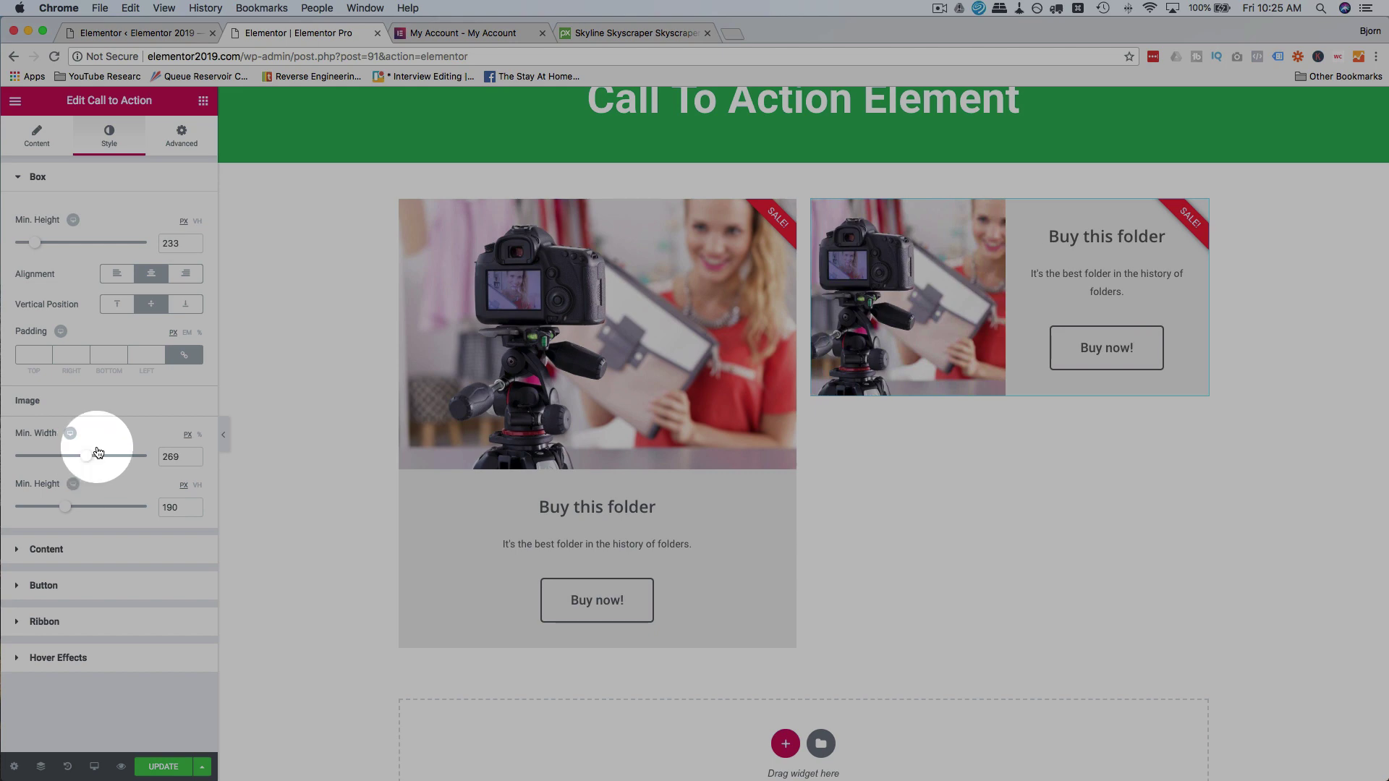
Copy the top-right call-to-action widget
{"action": "right_click", "coordinate": [946, 358]}
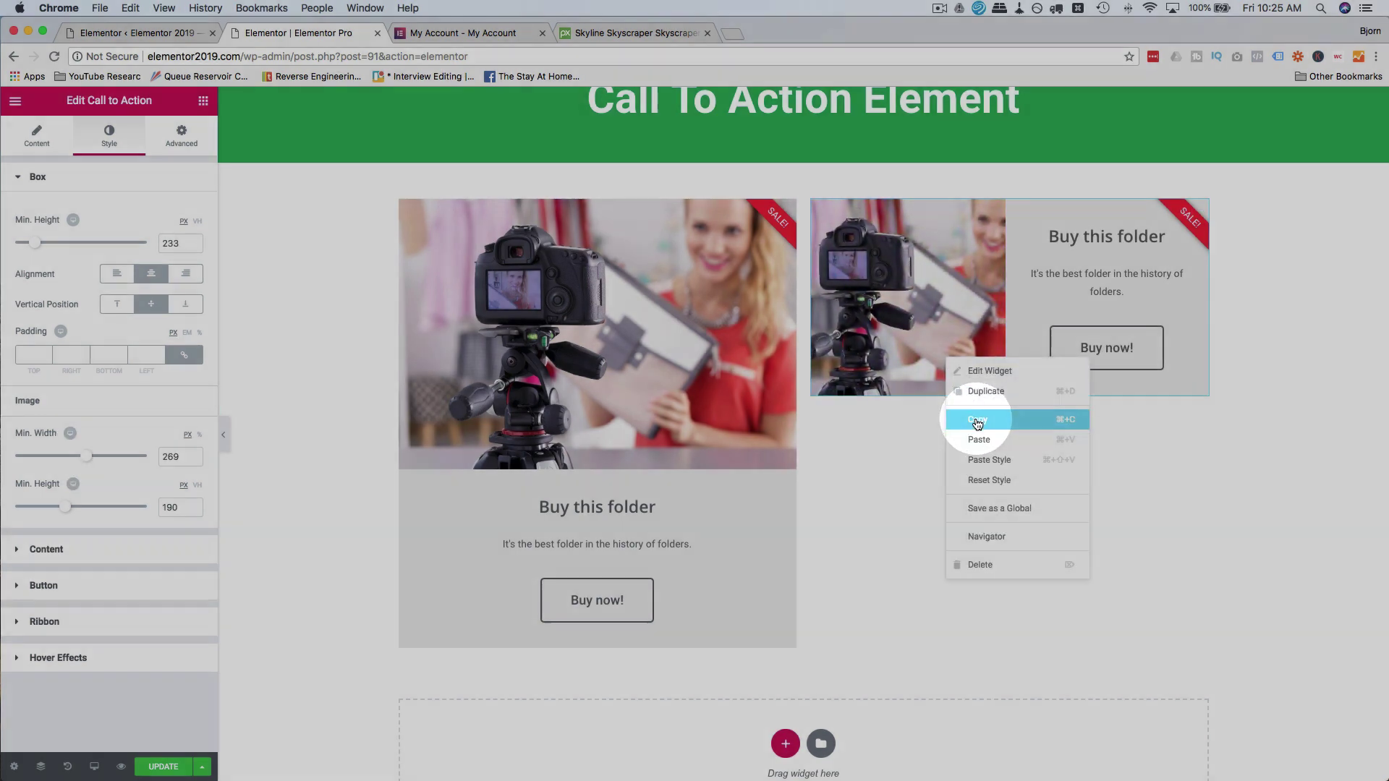
{"action": "left_click", "coordinate": [905, 458]}
{"action": "right_click", "coordinate": [905, 458]}
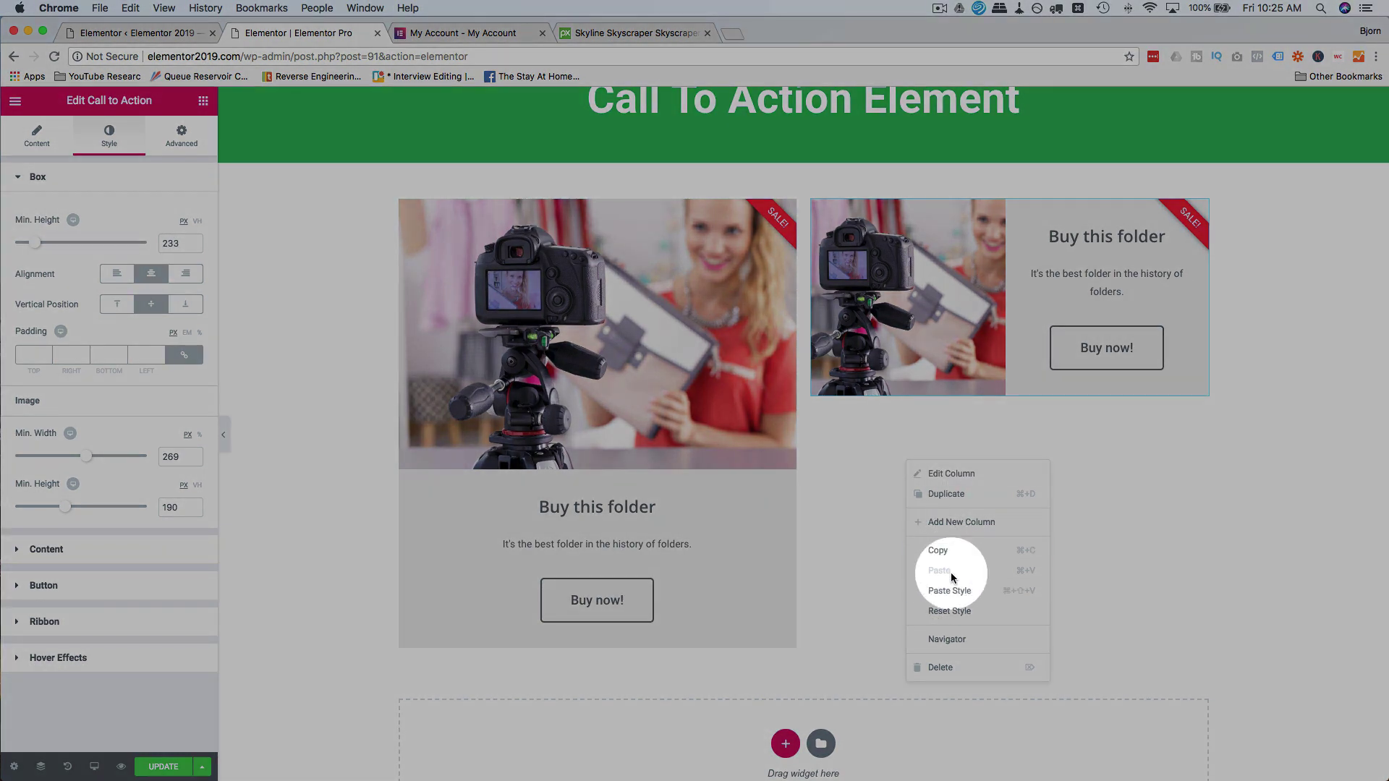
{"action": "left_click", "coordinate": [914, 275]}
{"action": "right_click", "coordinate": [914, 275]}
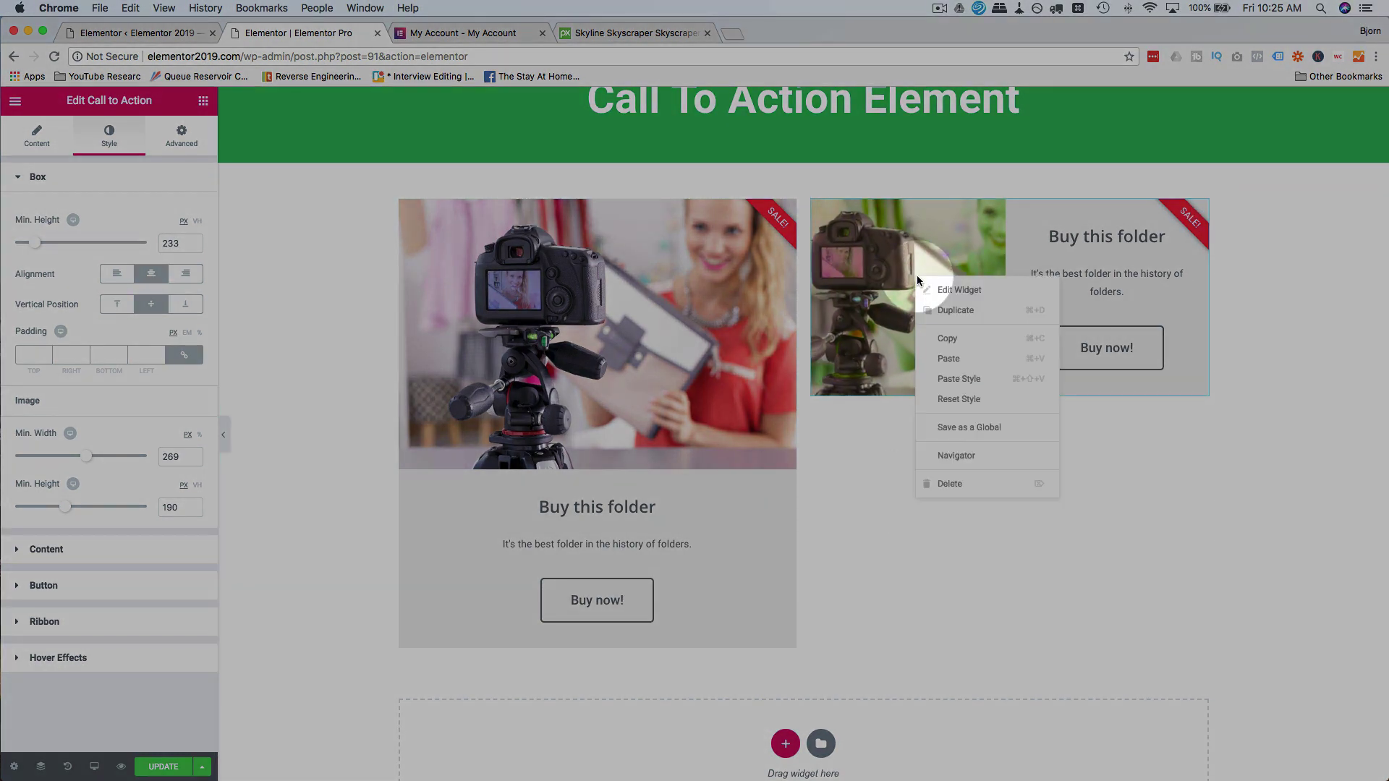
{"action": "left_click", "coordinate": [947, 336]}
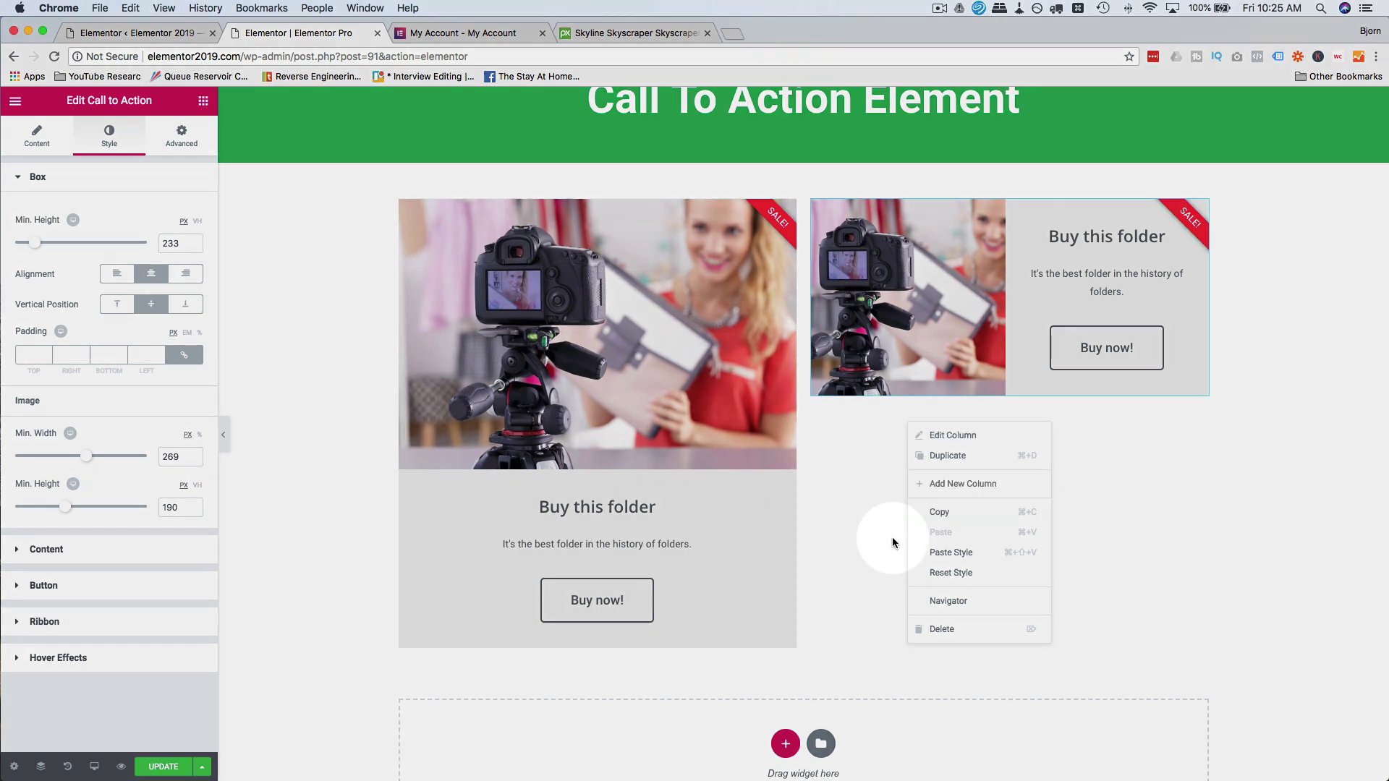
Duplicate the side-image box below itself and set the copy's image layout to the right
{"action": "right_click", "coordinate": [840, 487]}
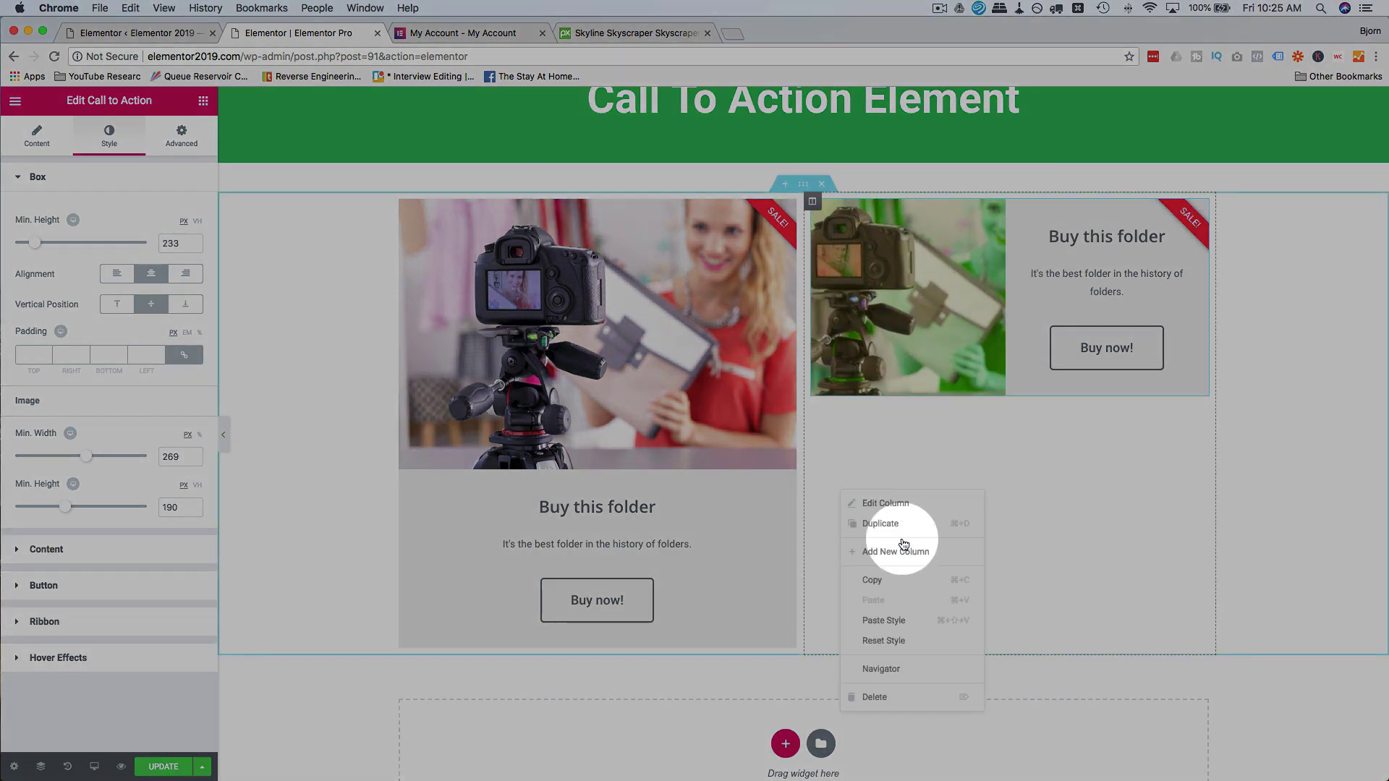
{"action": "right_click", "coordinate": [996, 292]}
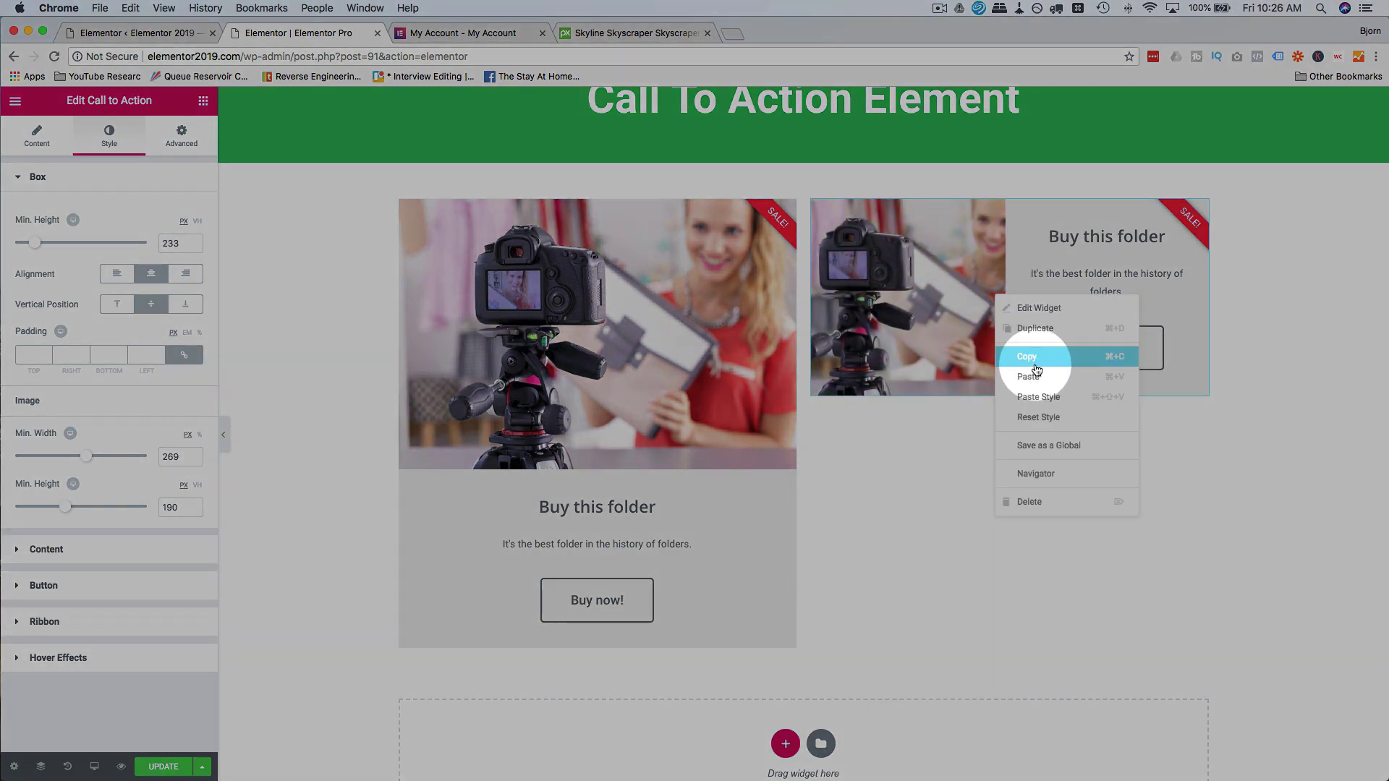
{"action": "left_click", "coordinate": [1028, 328]}
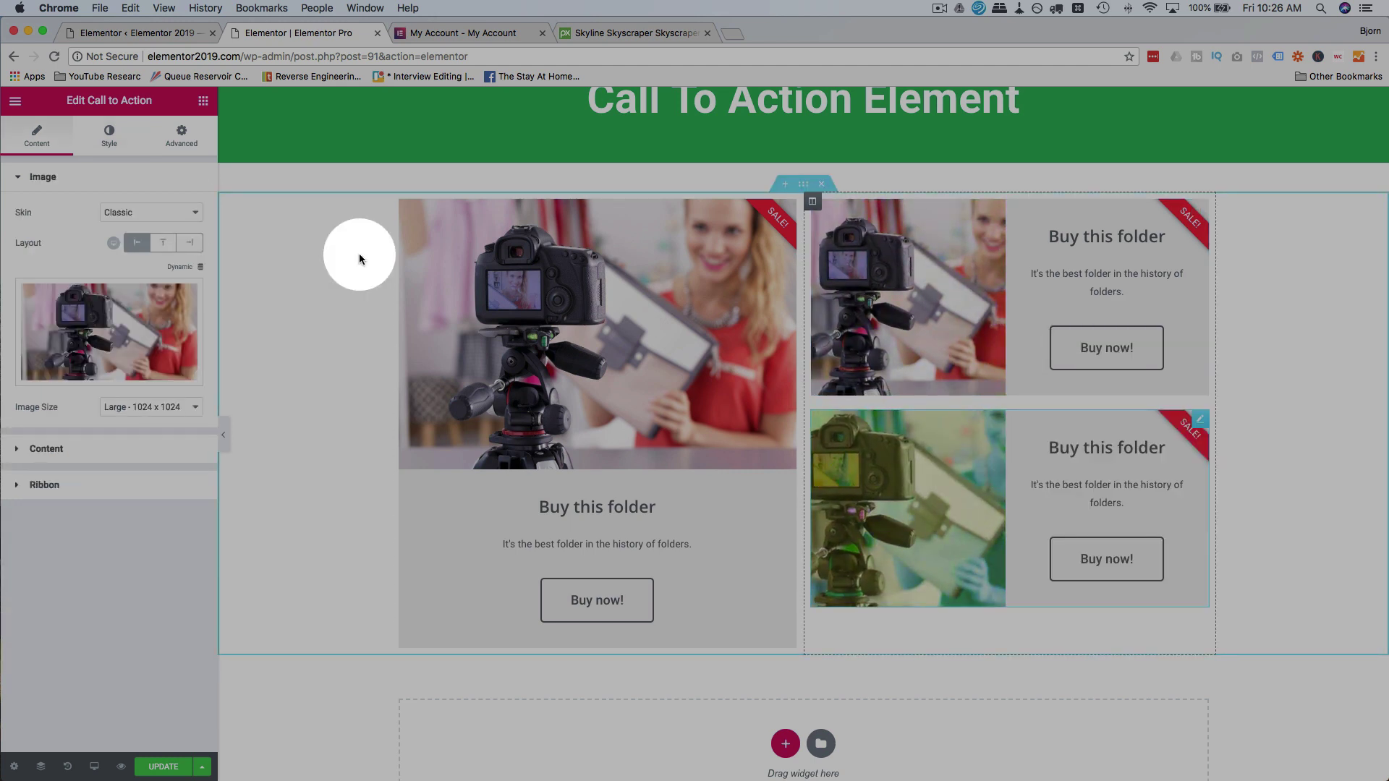
{"action": "left_click", "coordinate": [189, 242]}
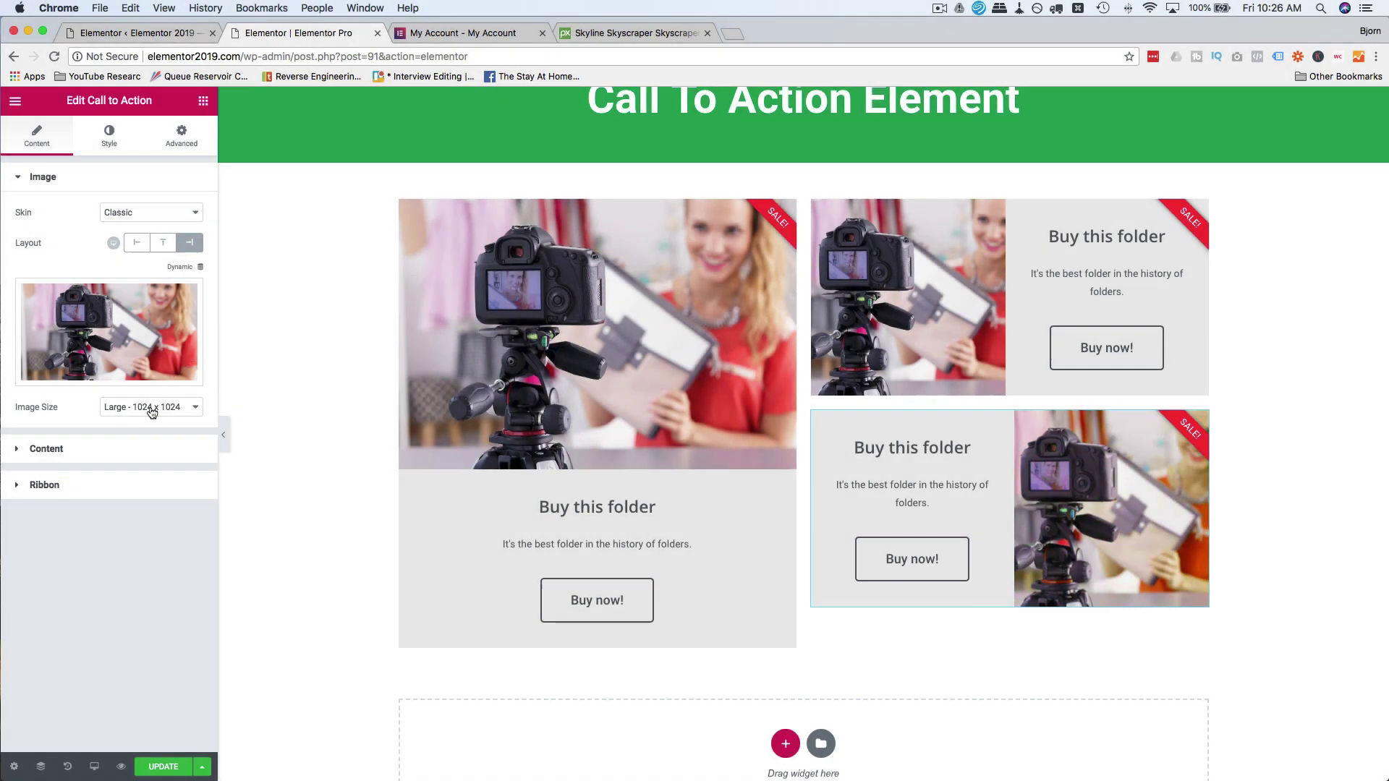
{"action": "left_click", "coordinate": [75, 485]}
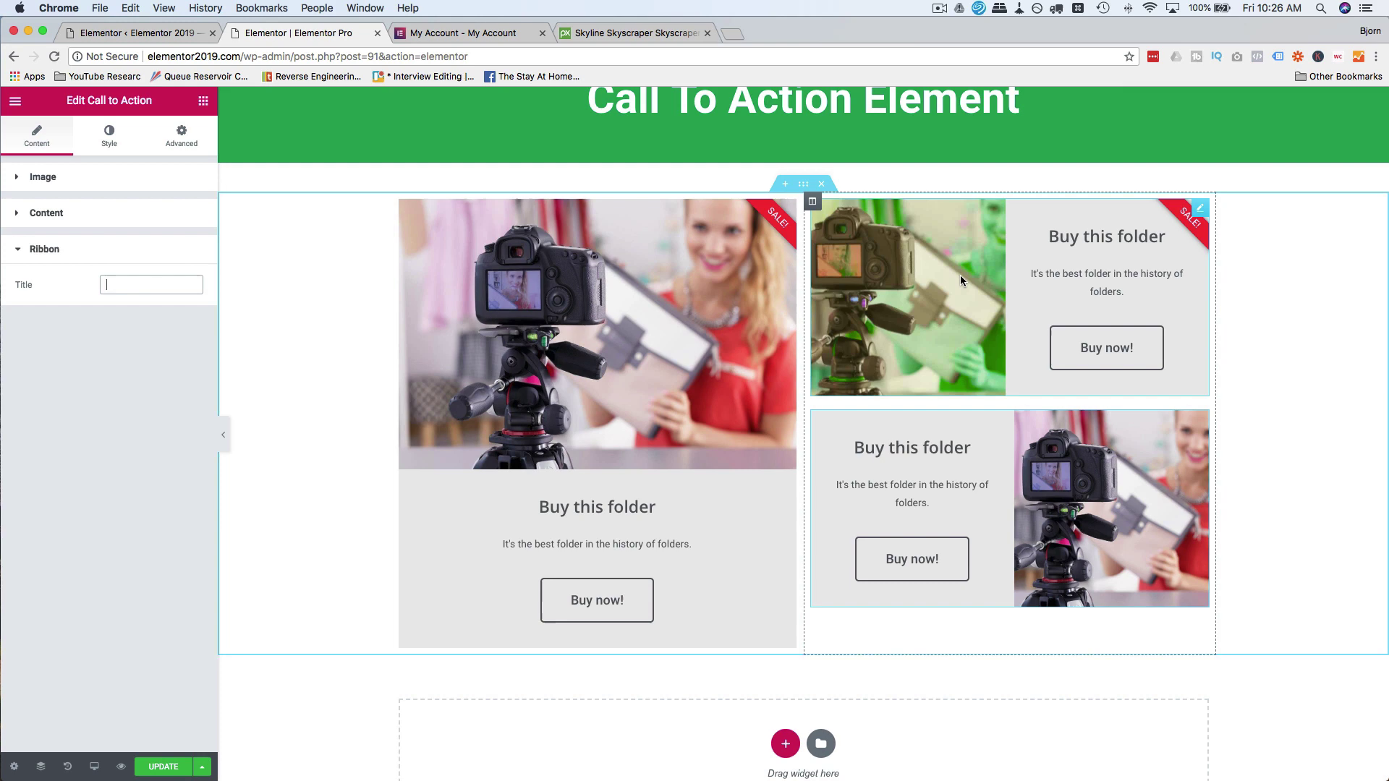
Clear the top-right box's Sale! ribbon and set the large left box's image minimum height to 316
{"action": "left_click", "coordinate": [961, 275]}
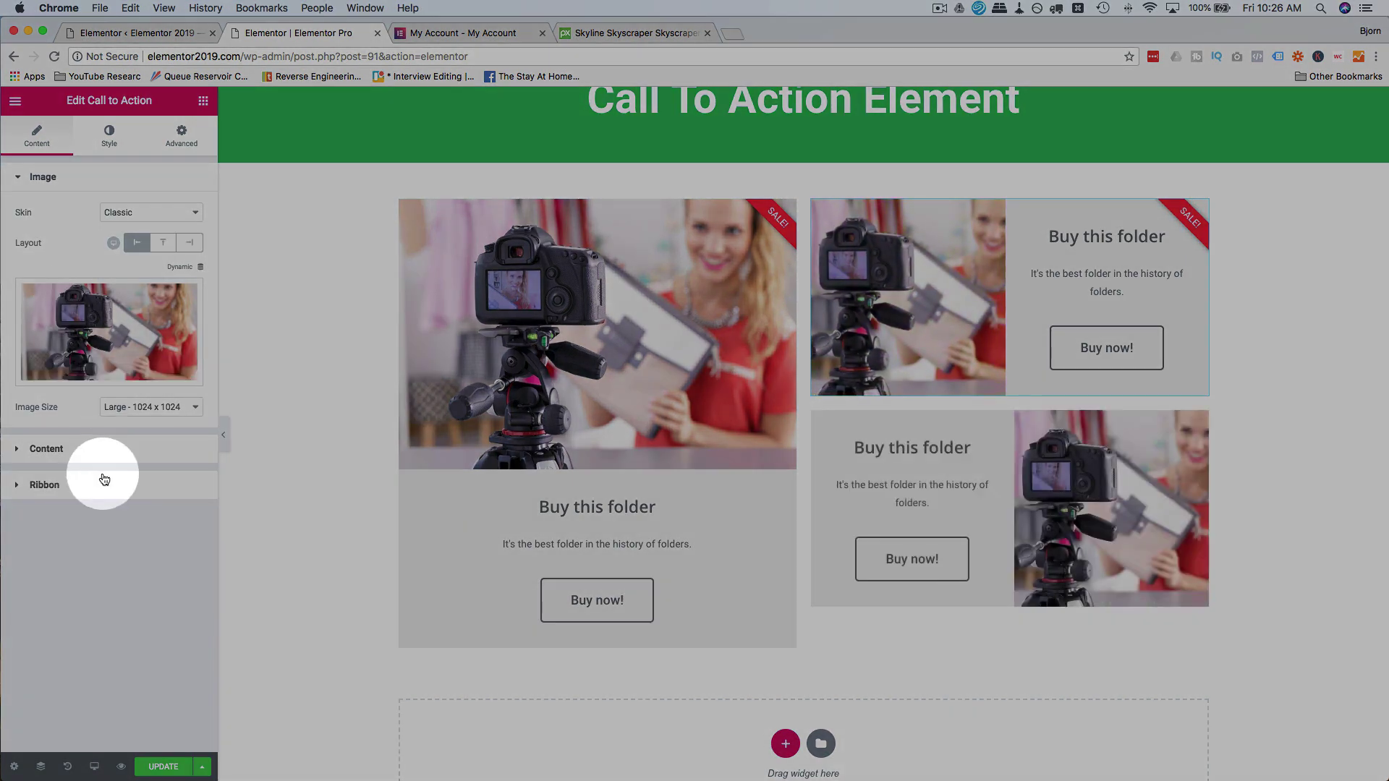
{"action": "left_click", "coordinate": [104, 484]}
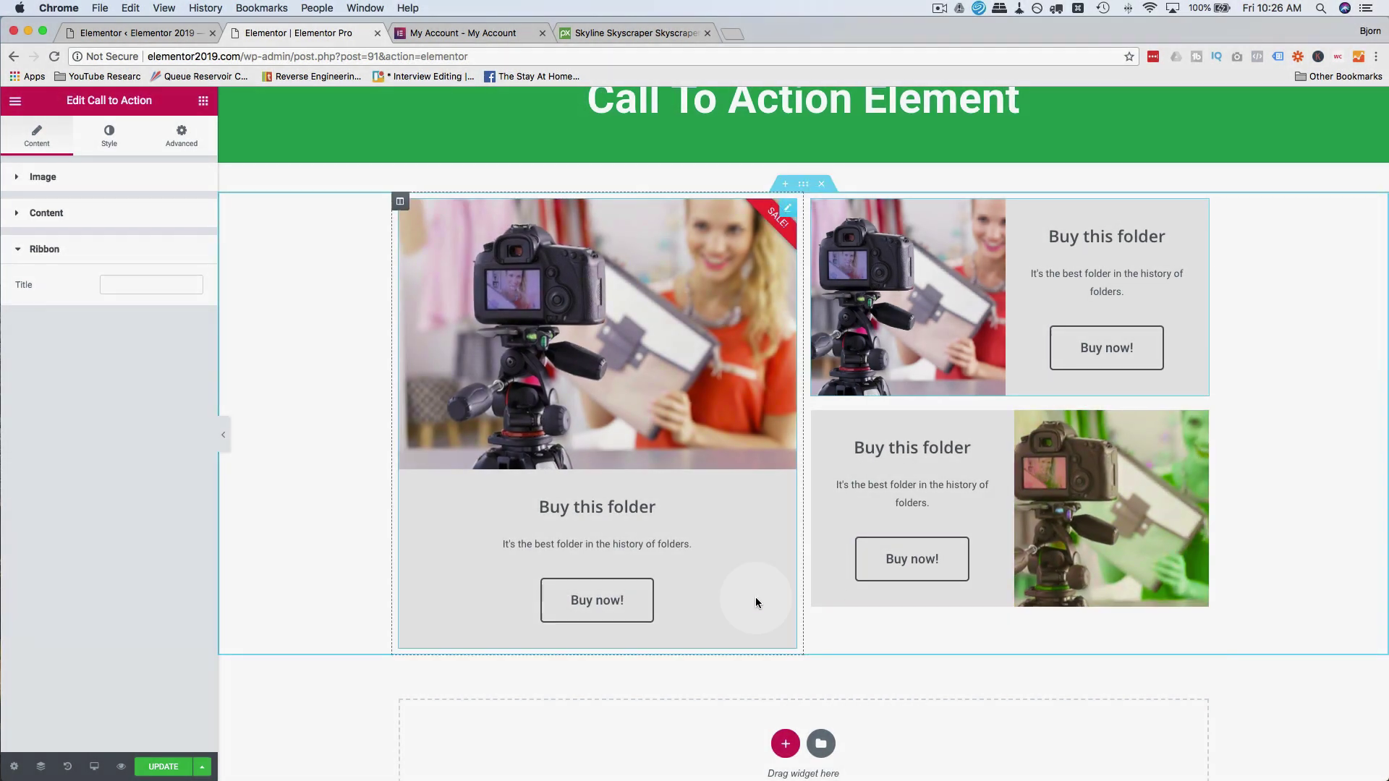
{"action": "left_click", "coordinate": [756, 601]}
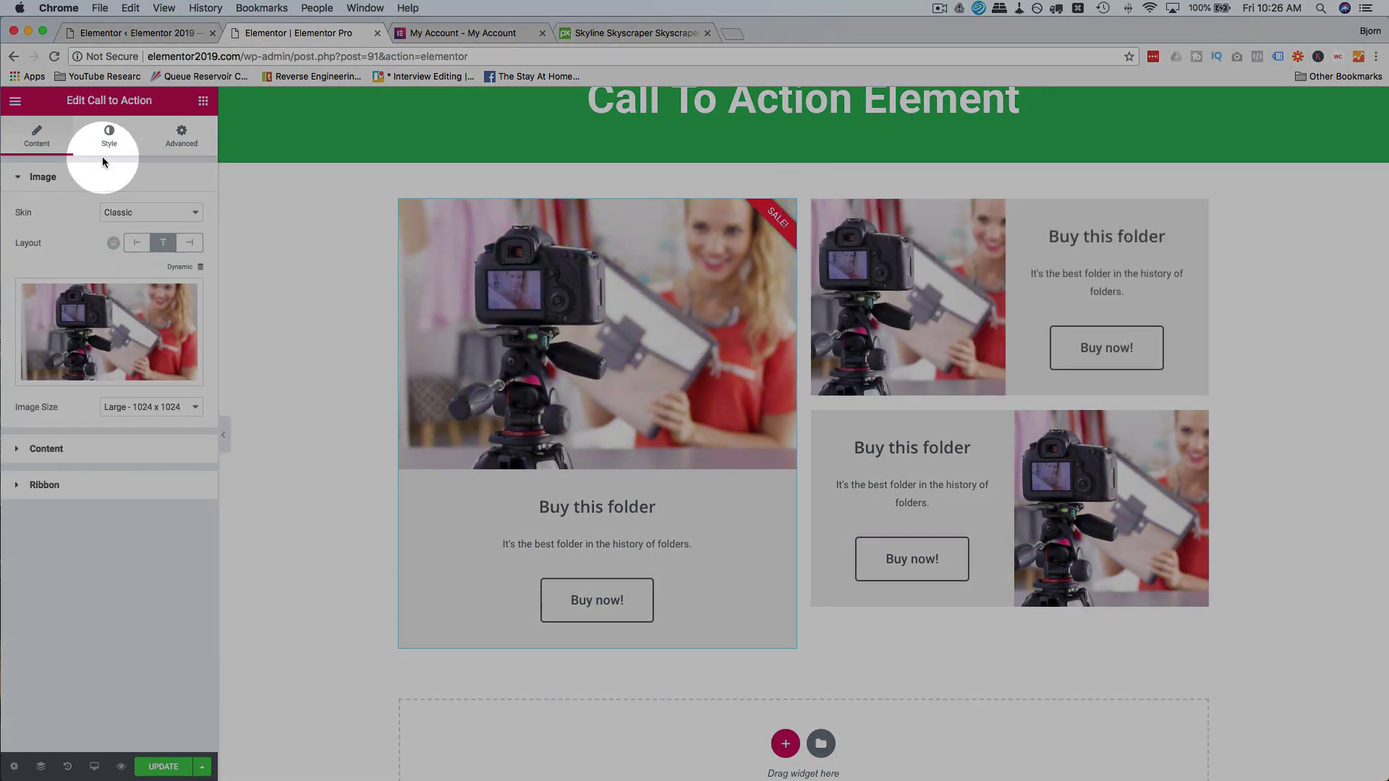
{"action": "left_click", "coordinate": [109, 137]}
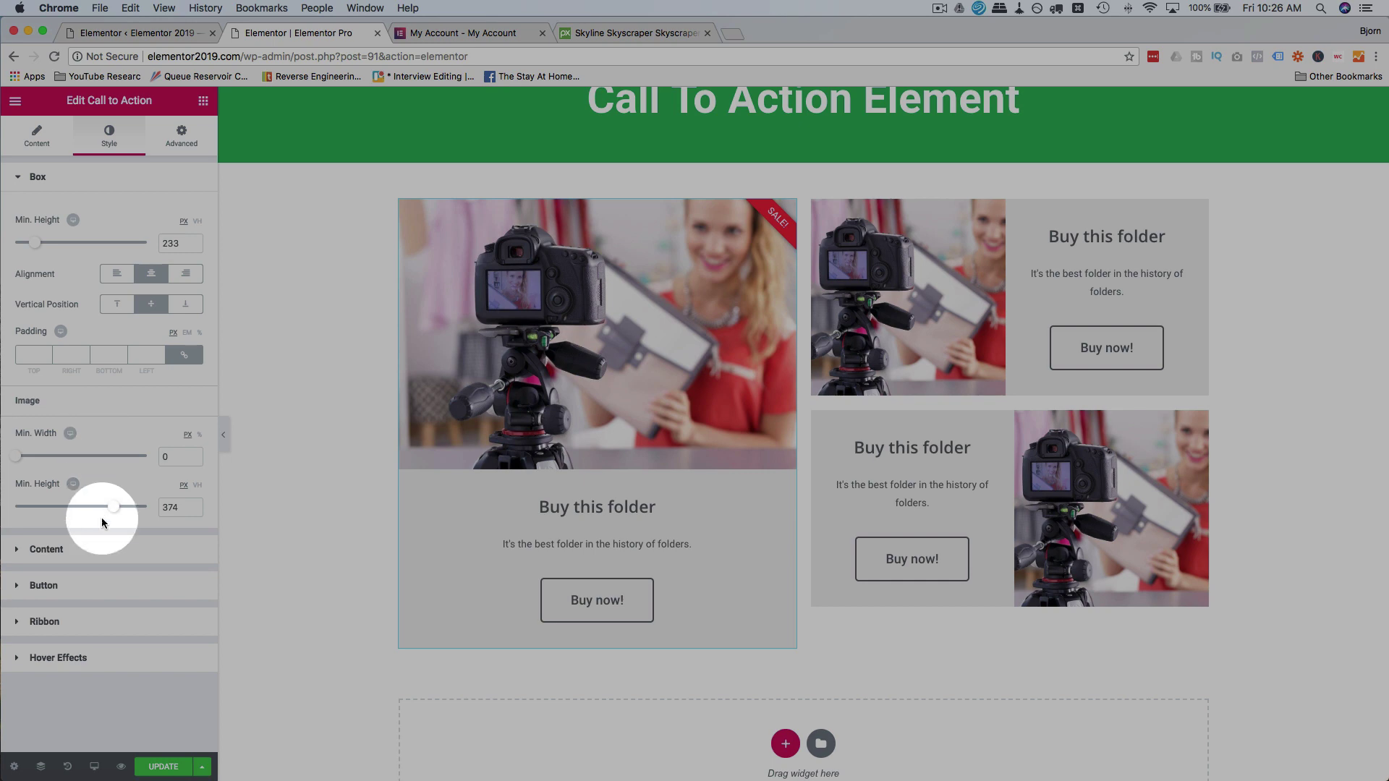
{"action": "left_click_drag", "start_coordinate": [109, 512], "coordinate": [95, 514]}
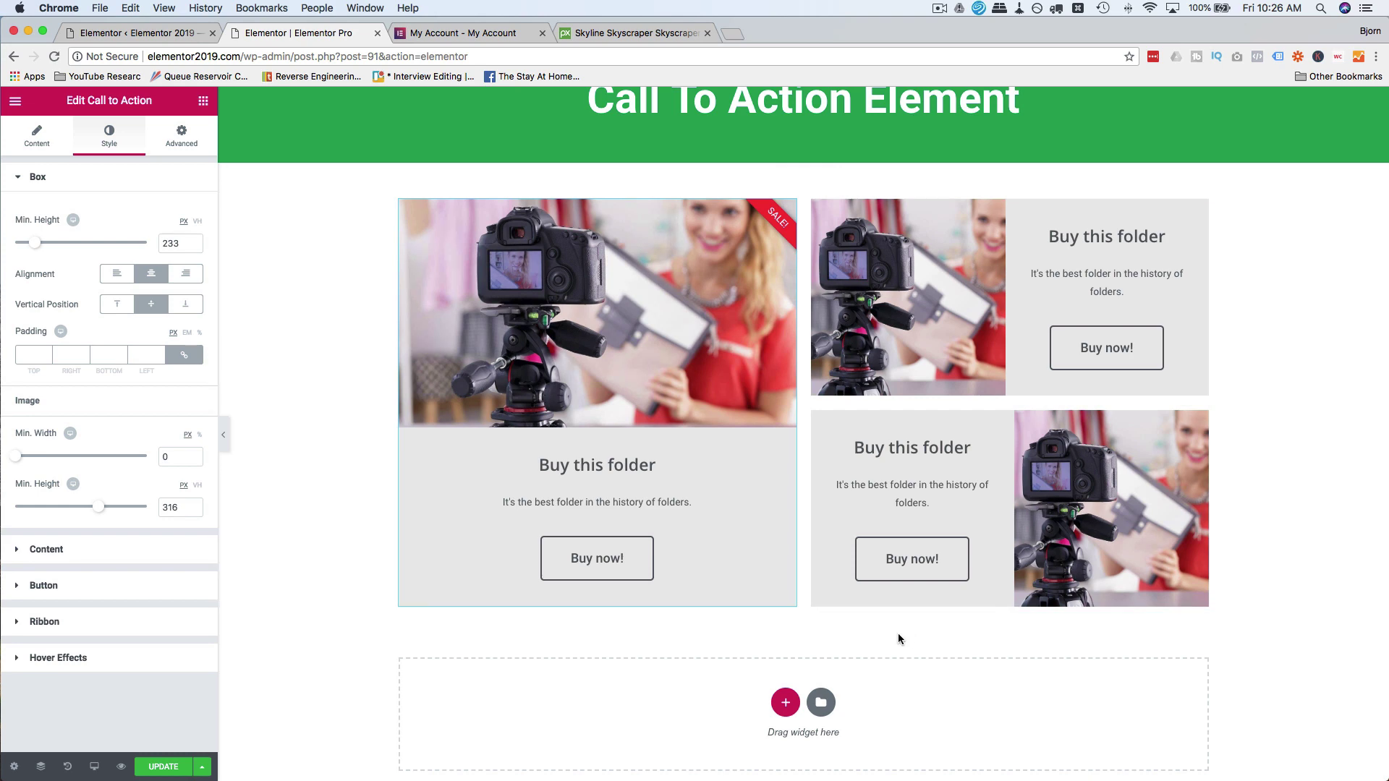
Replace the top-right box's photo with the man holding a phone at his computer
{"action": "left_click", "coordinate": [1085, 304]}
{"action": "left_click_drag", "start_coordinate": [217, 293], "coordinate": [217, 293]}
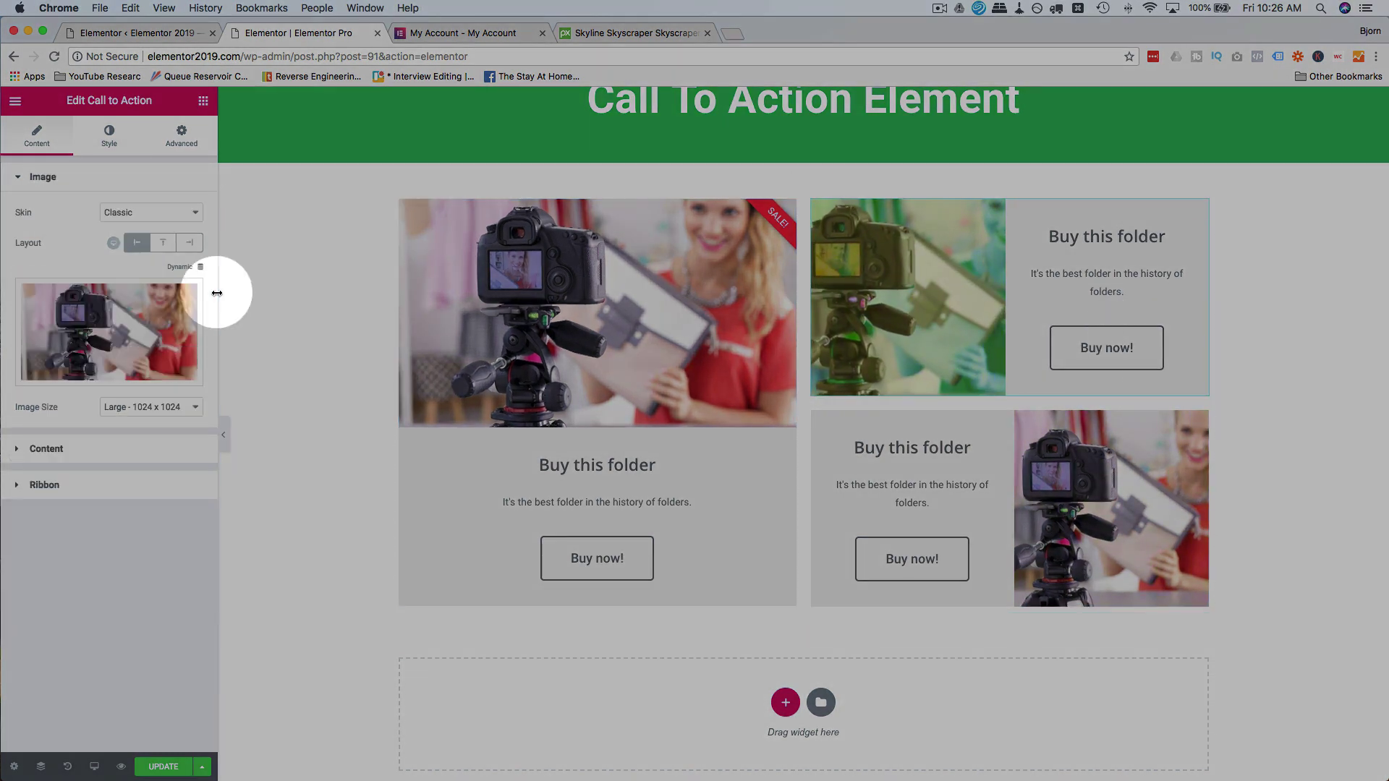
{"action": "left_click", "coordinate": [133, 315]}
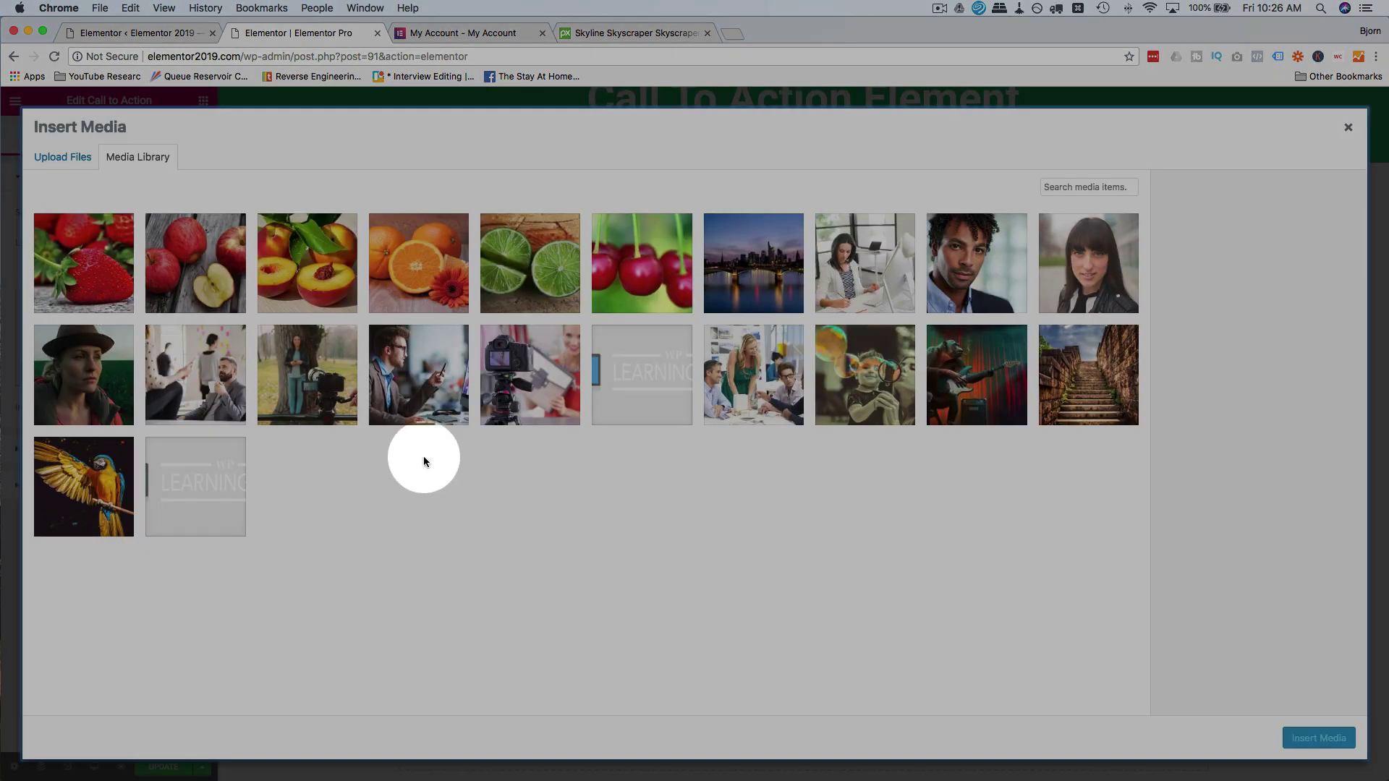
{"action": "left_click", "coordinate": [410, 378]}
{"action": "left_click", "coordinate": [1295, 733]}
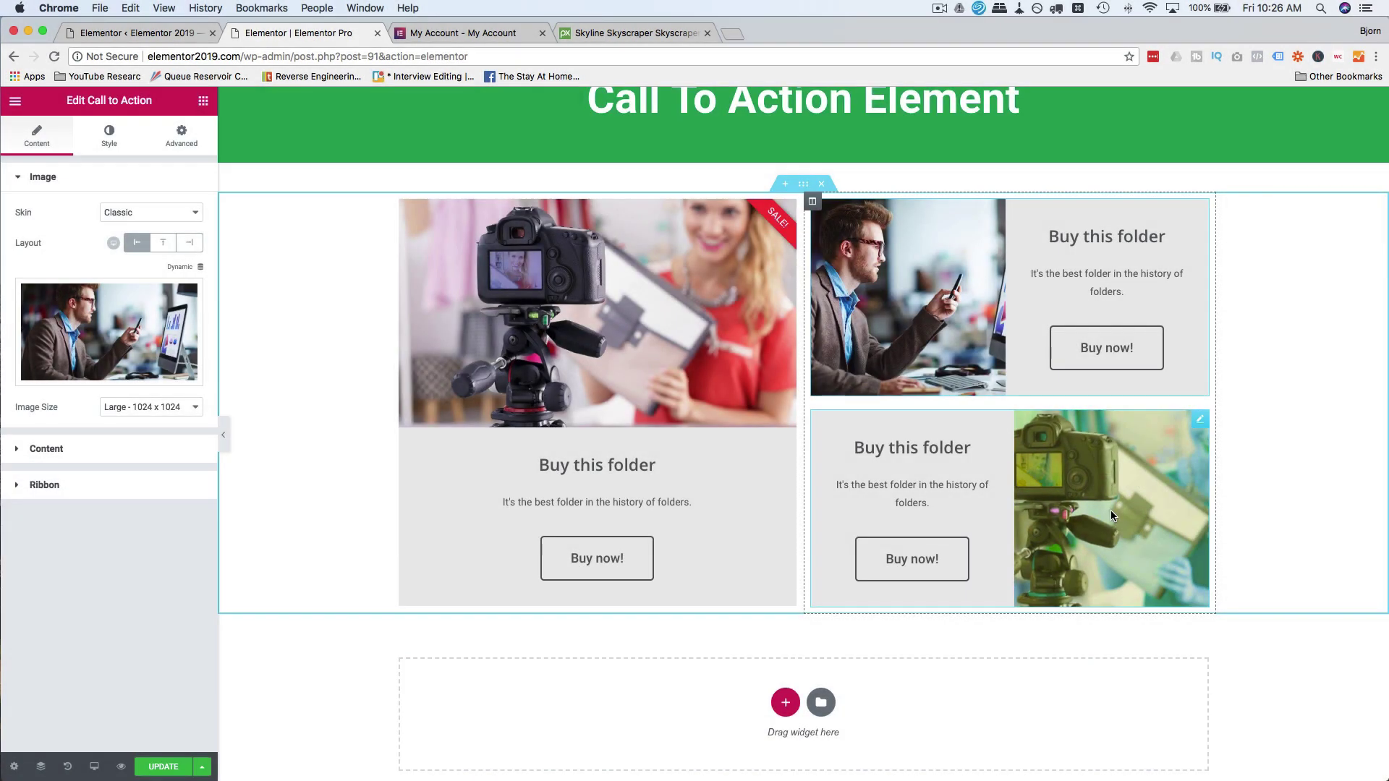
Replace the bottom-right box's photo with the woman at a desk
{"action": "left_click", "coordinate": [1110, 510]}
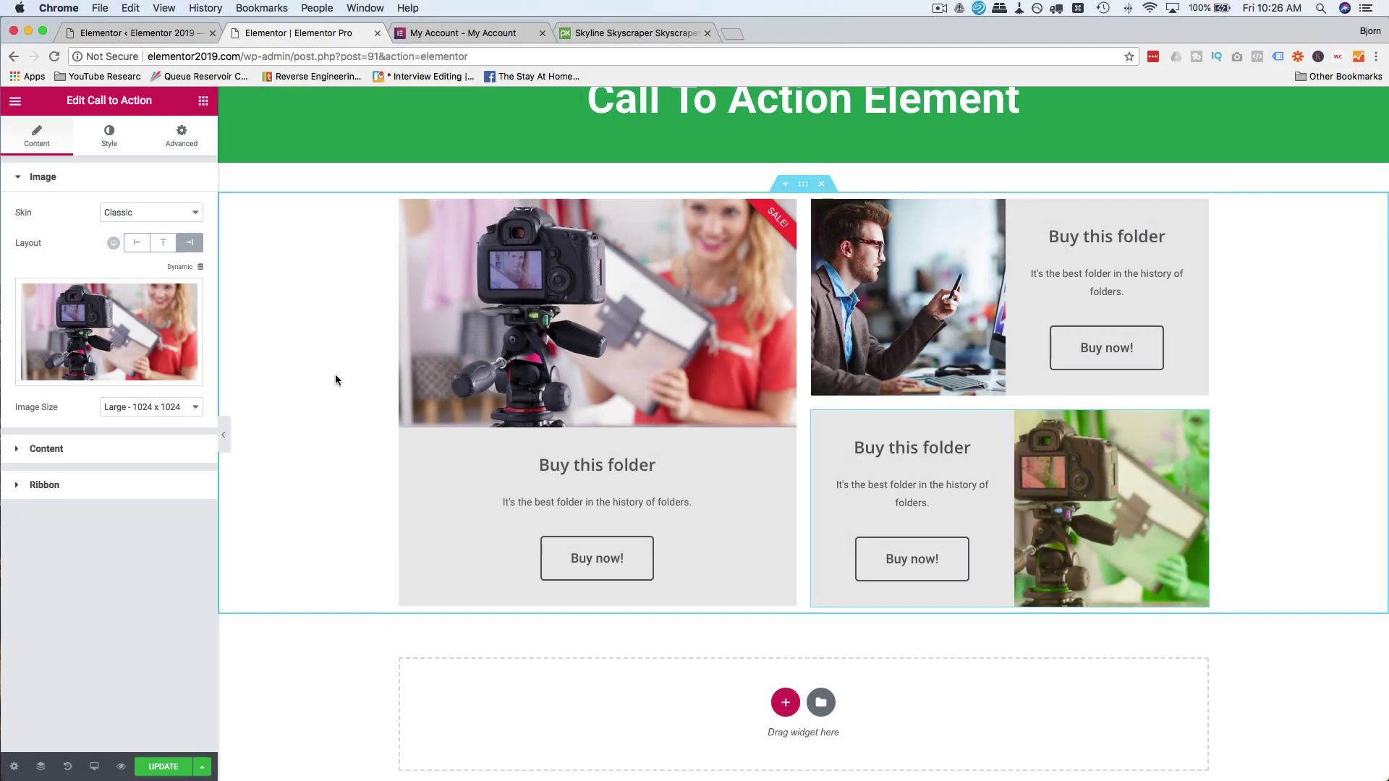
{"action": "left_click", "coordinate": [133, 316]}
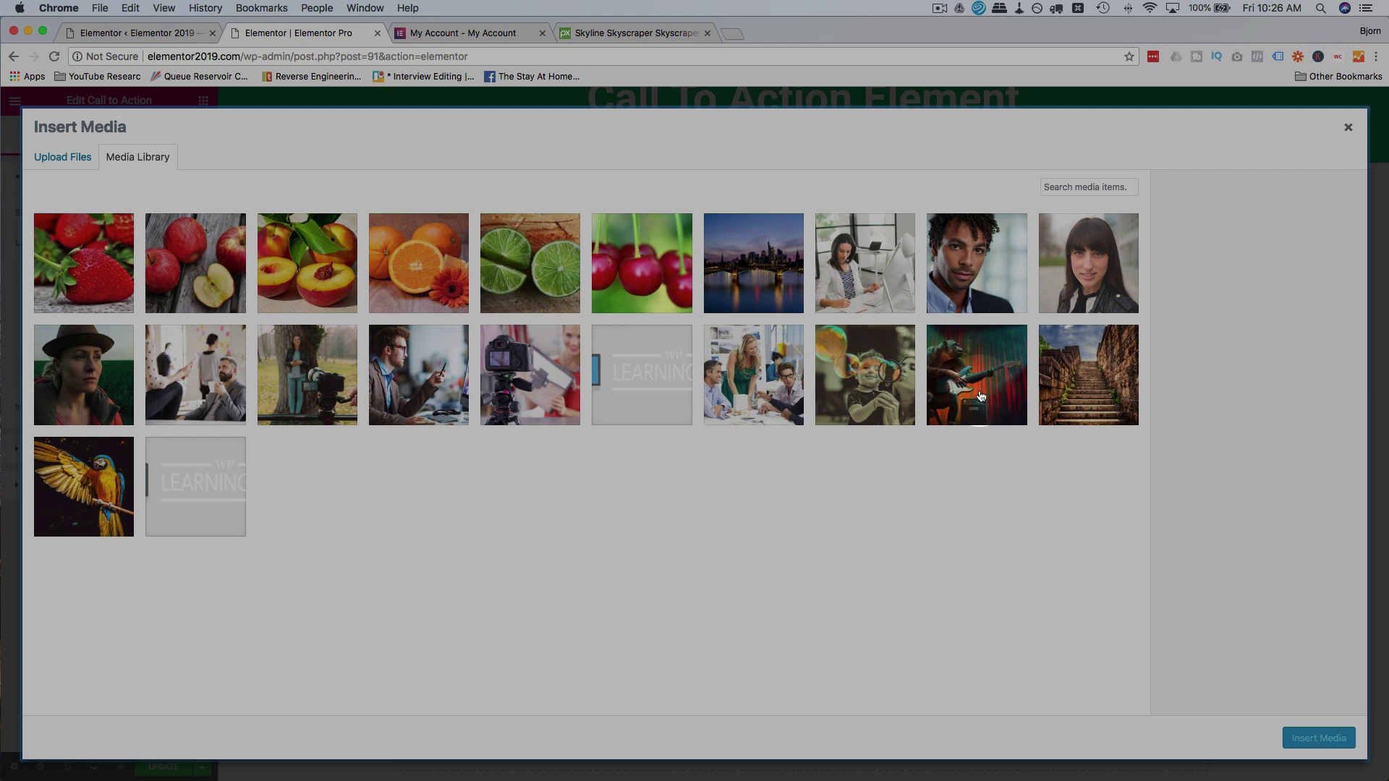
{"action": "left_click", "coordinate": [853, 256]}
{"action": "left_click", "coordinate": [1304, 735]}
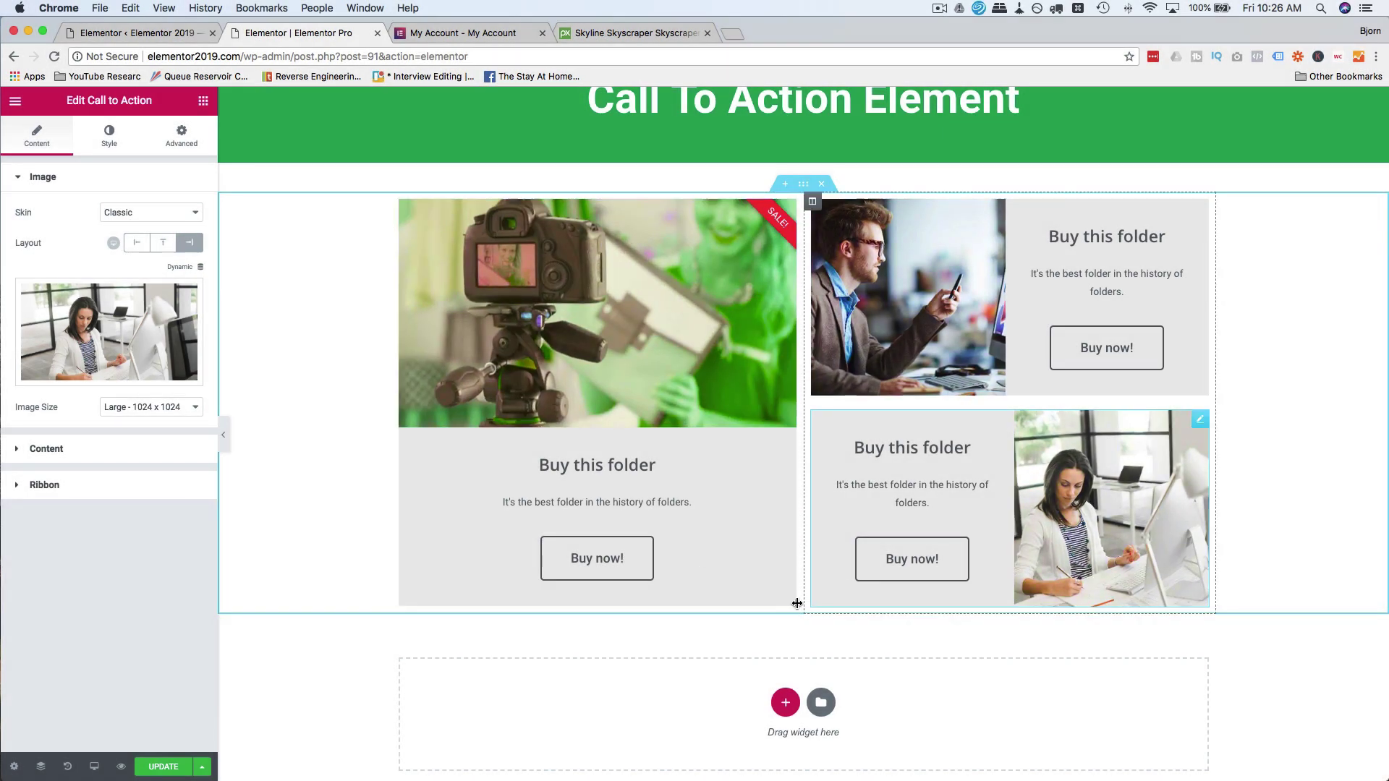
Give the top-right box a star icon as its graphic element, shown in a circular Framed view
{"action": "left_click", "coordinate": [1123, 291]}
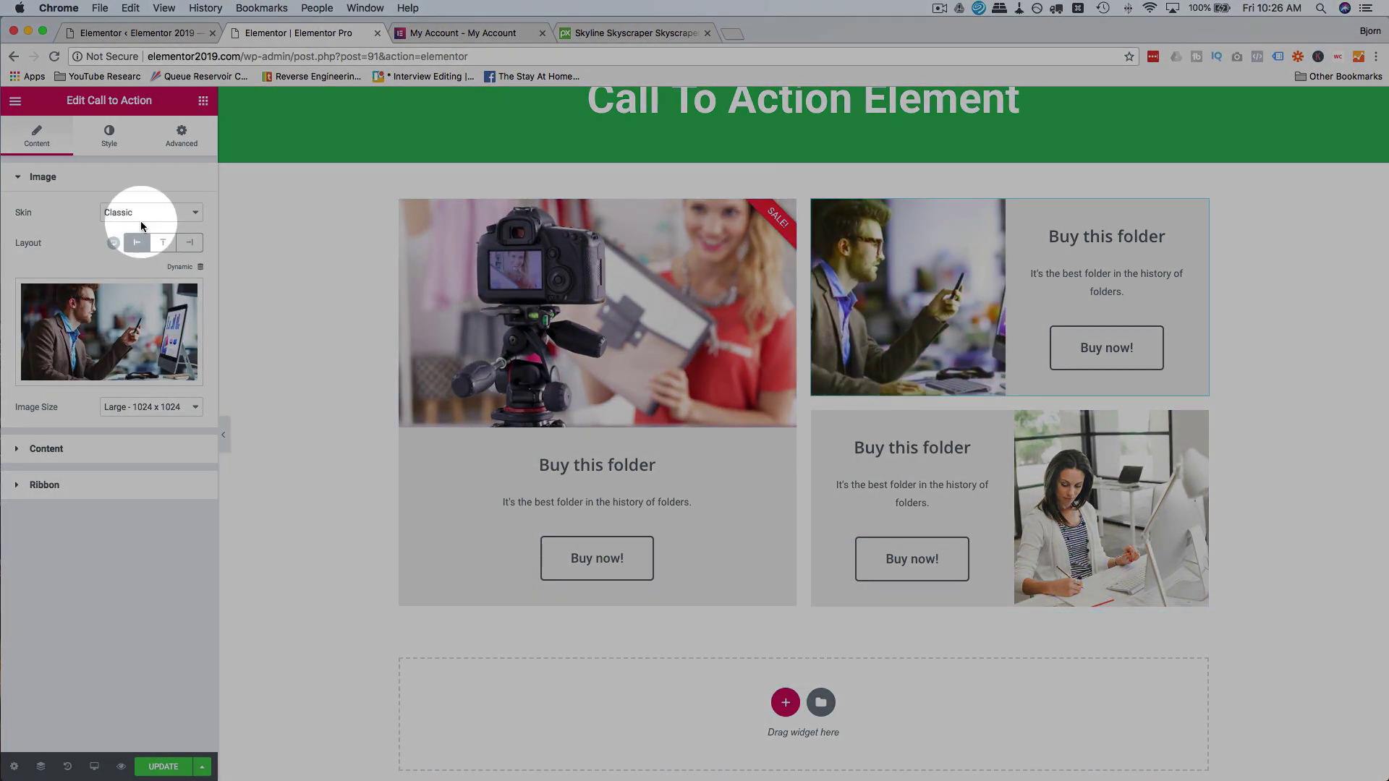
{"action": "left_click", "coordinate": [118, 446]}
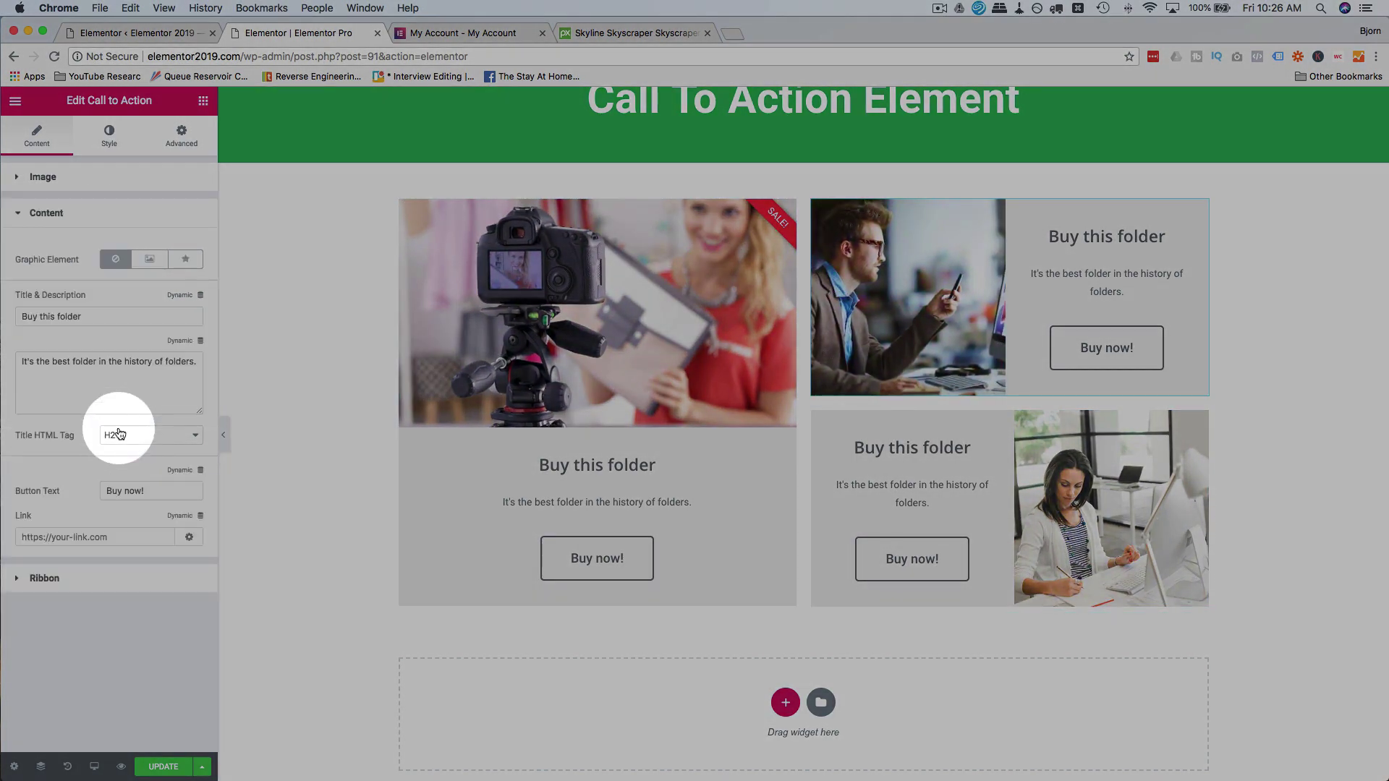
{"action": "left_click", "coordinate": [186, 264]}
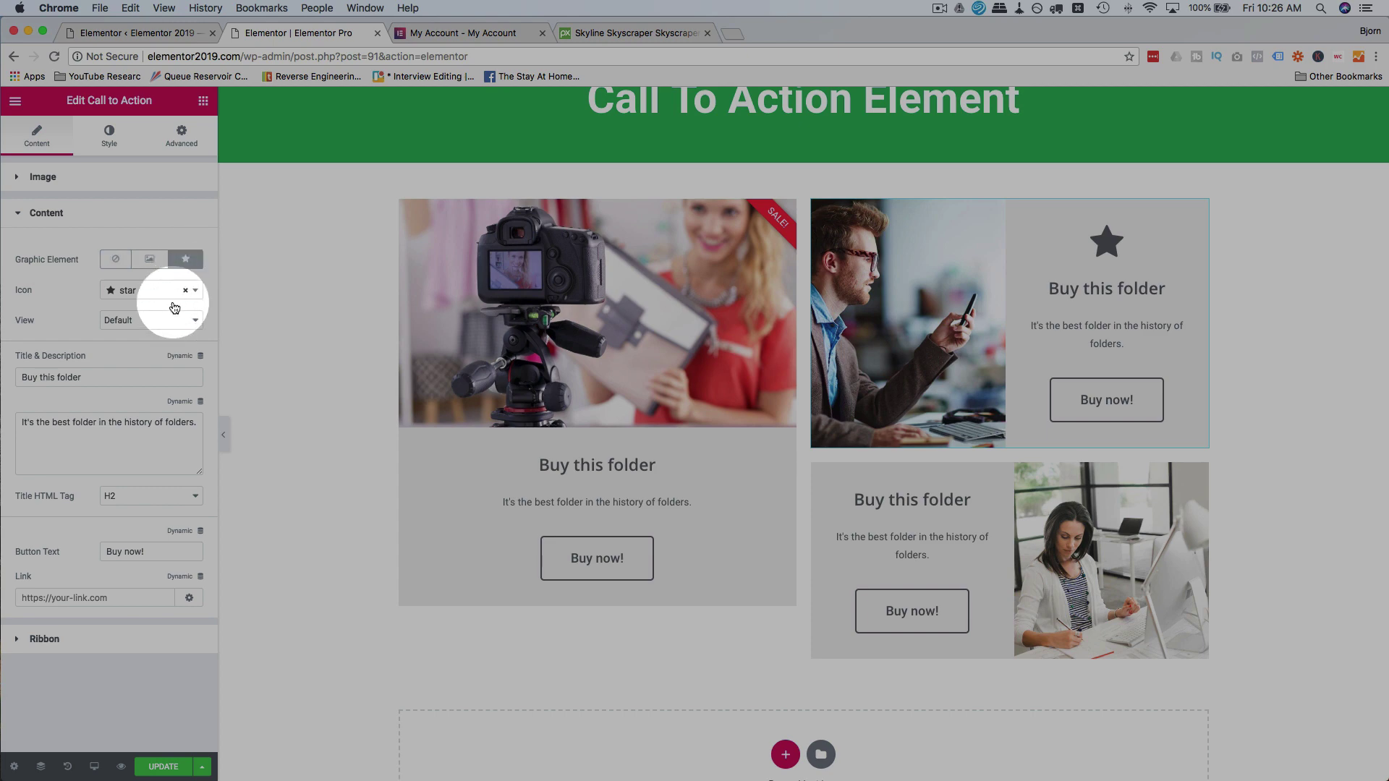
{"action": "left_click", "coordinate": [157, 346]}
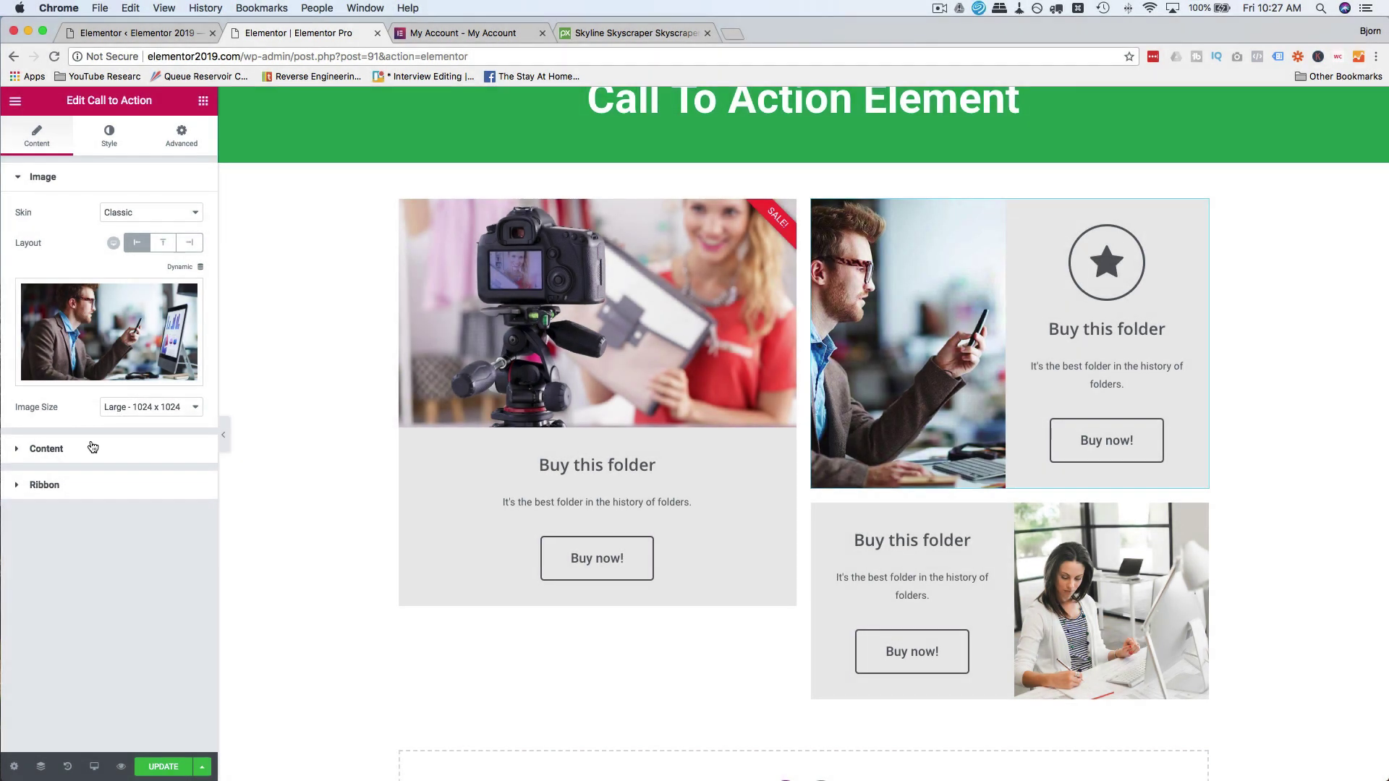
{"action": "left_click", "coordinate": [87, 449]}
{"action": "left_click", "coordinate": [110, 136]}
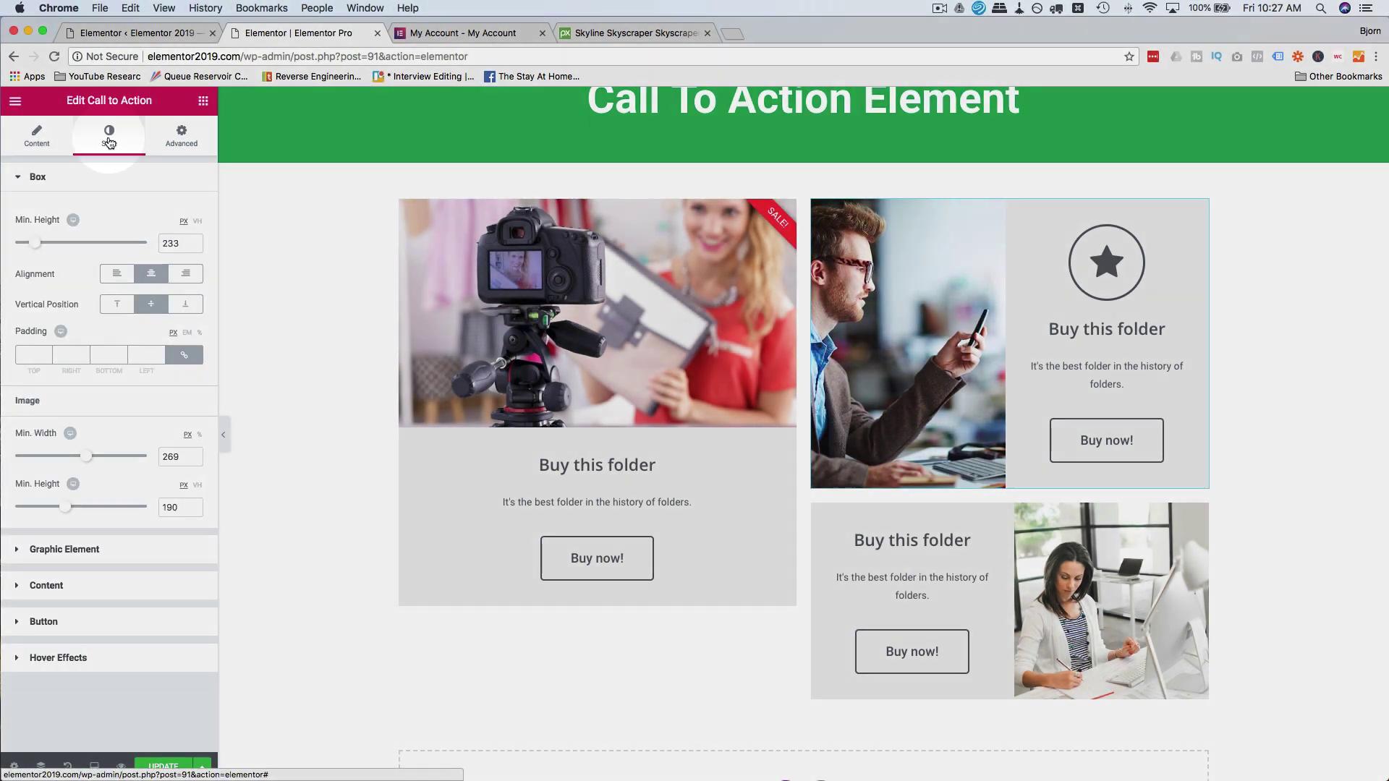
Reduce the top-right box's star icon size to 32 in the Graphic Element style settings
{"action": "left_click", "coordinate": [81, 592]}
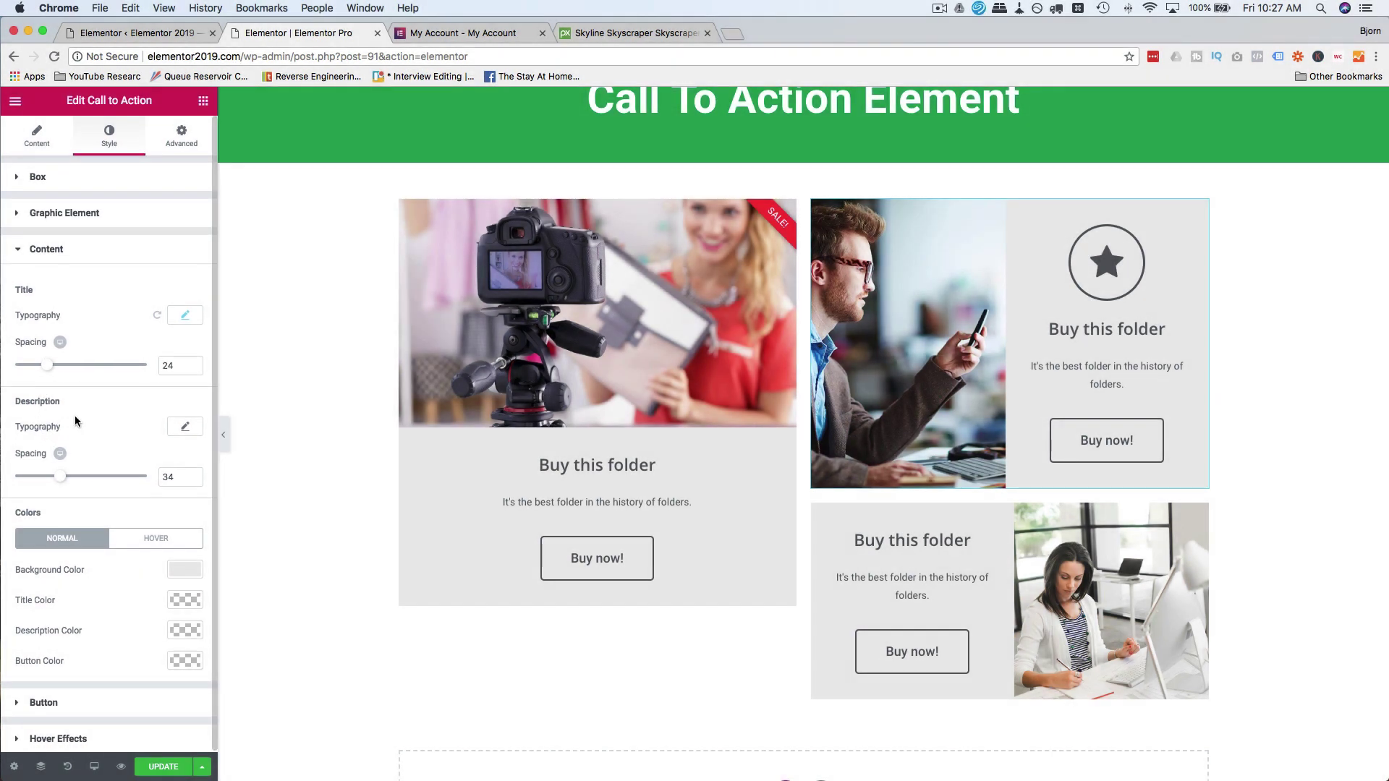
{"action": "left_click", "coordinate": [64, 246]}
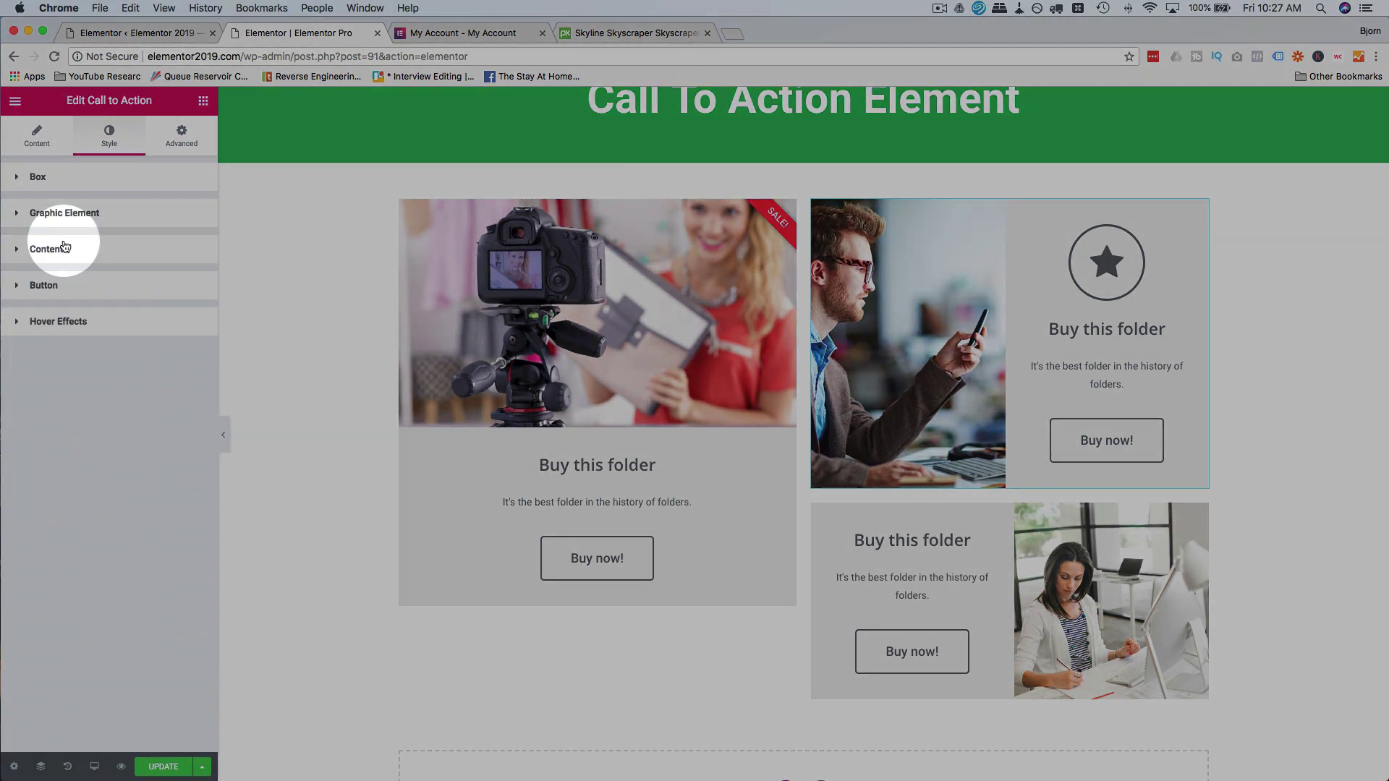
{"action": "left_click", "coordinate": [77, 223]}
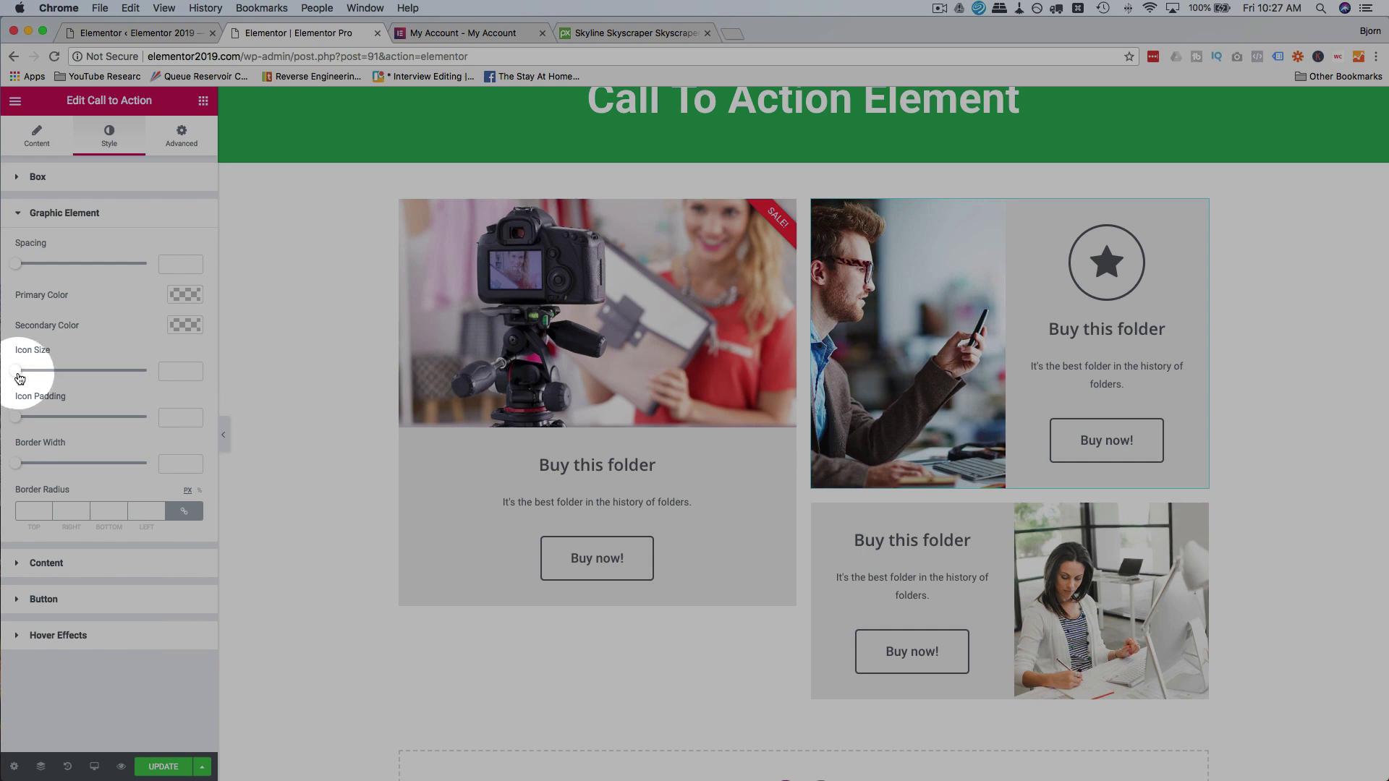
{"action": "left_click_drag", "start_coordinate": [23, 376], "coordinate": [29, 381]}
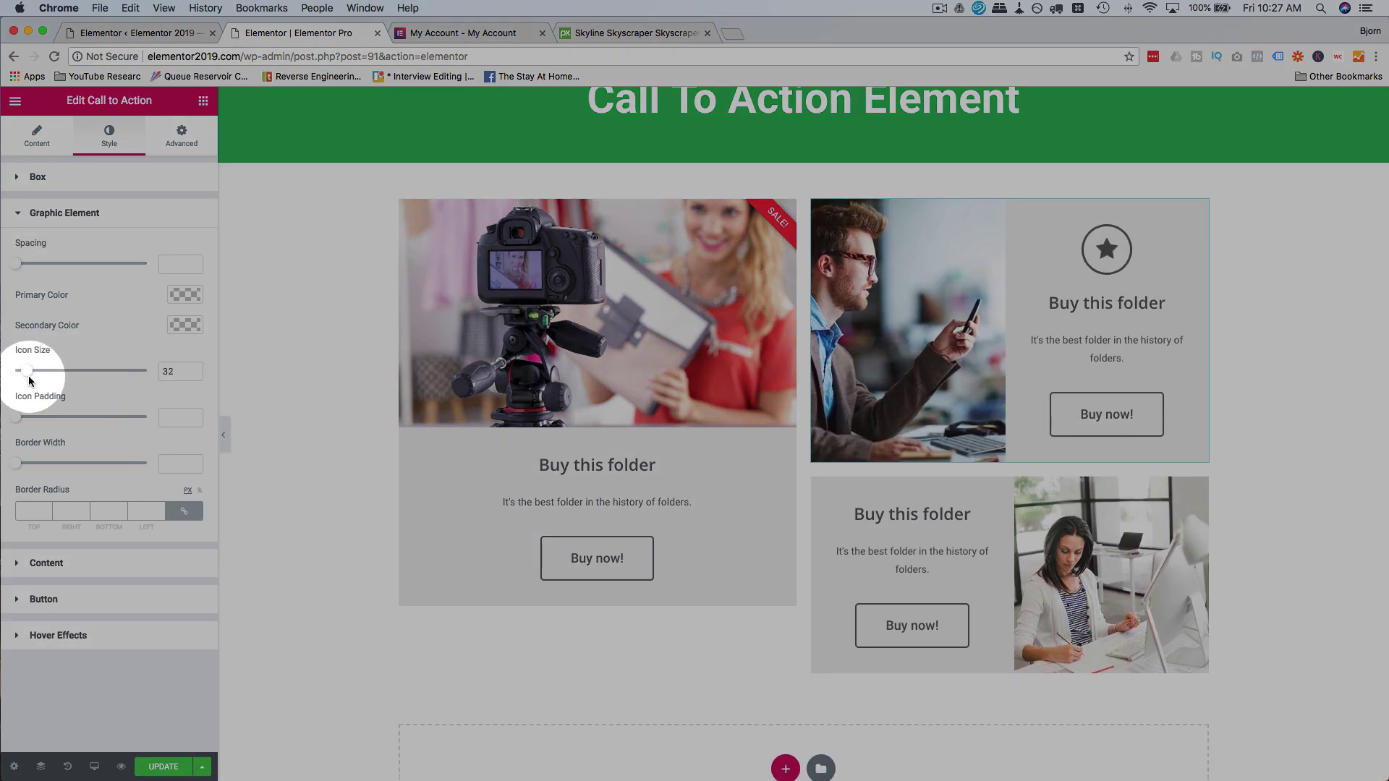
Raise the large left box's image minimum height to 412 px to match the two right boxes
{"action": "left_click", "coordinate": [687, 476]}
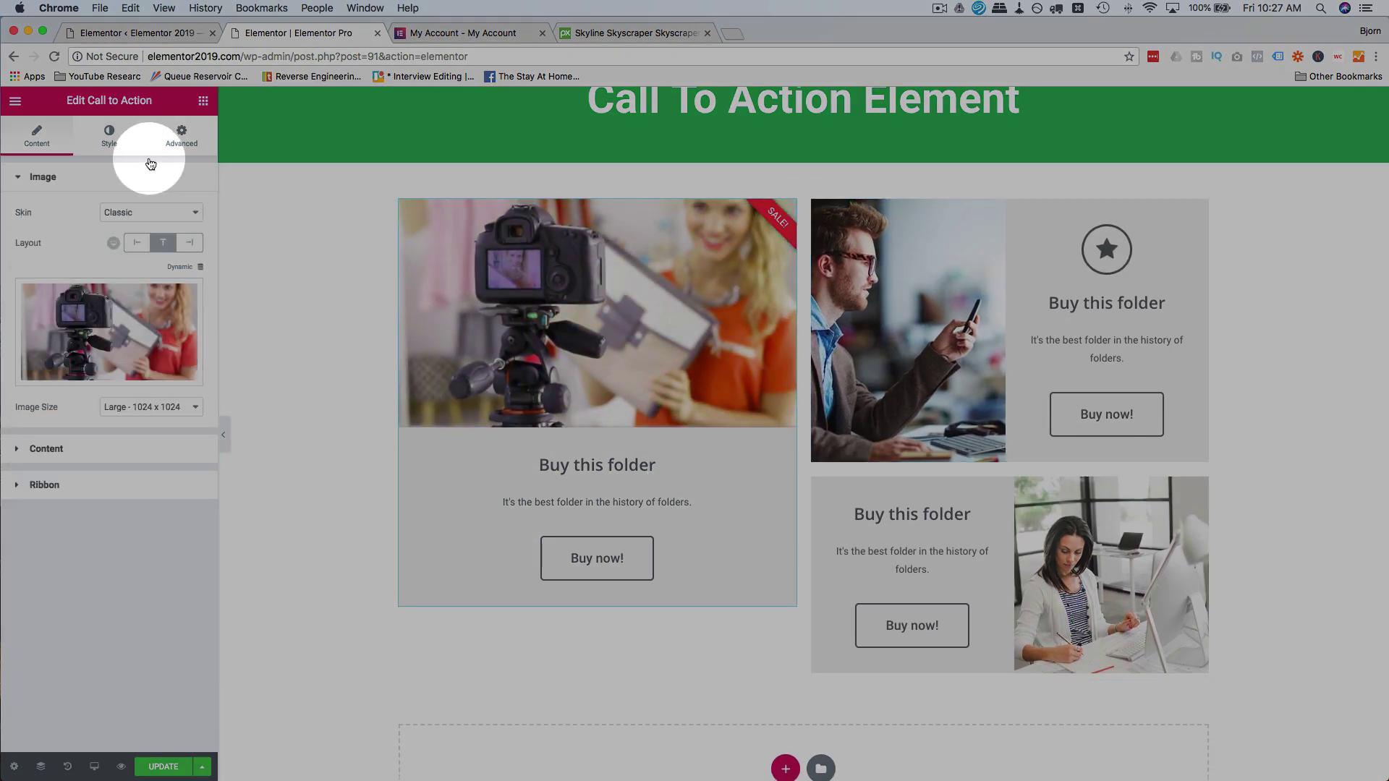
{"action": "left_click", "coordinate": [116, 137]}
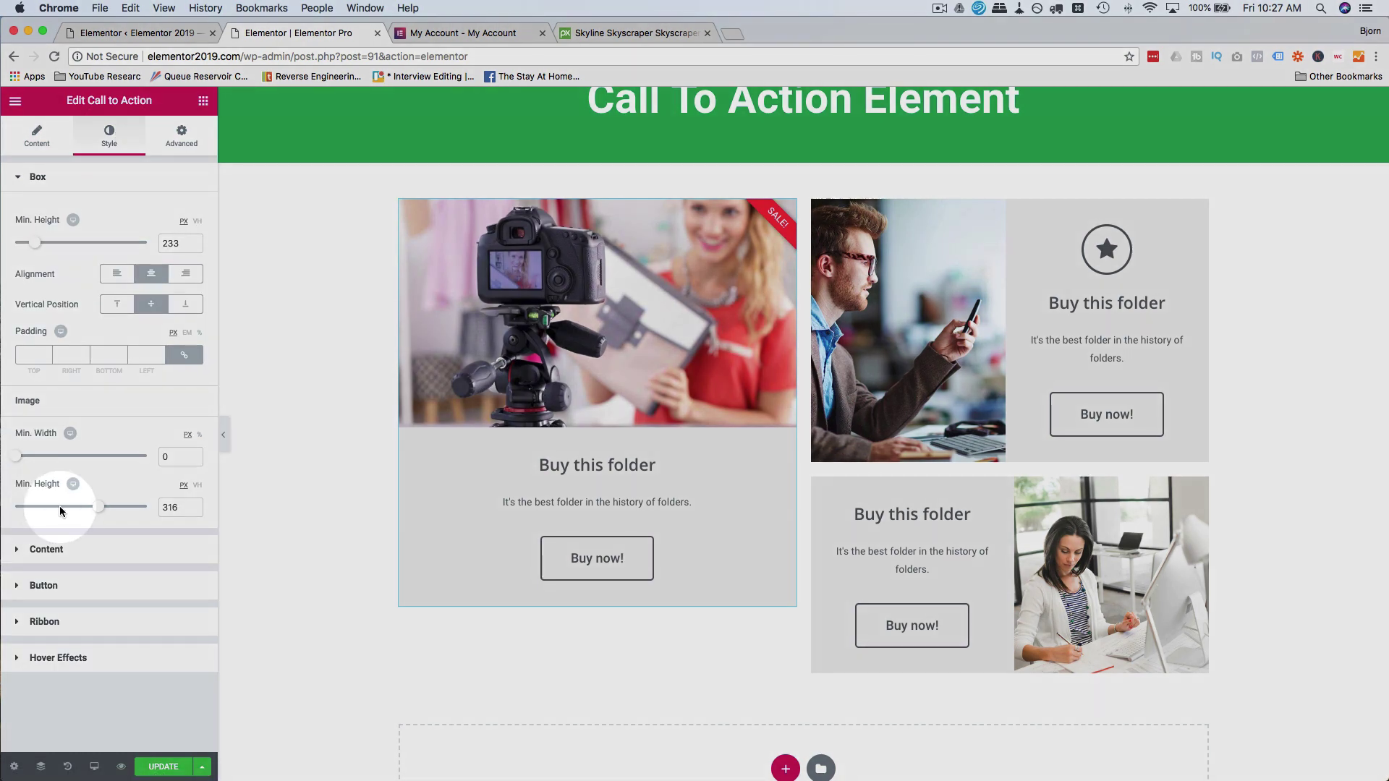
{"action": "left_click_drag", "start_coordinate": [98, 507], "coordinate": [125, 515]}
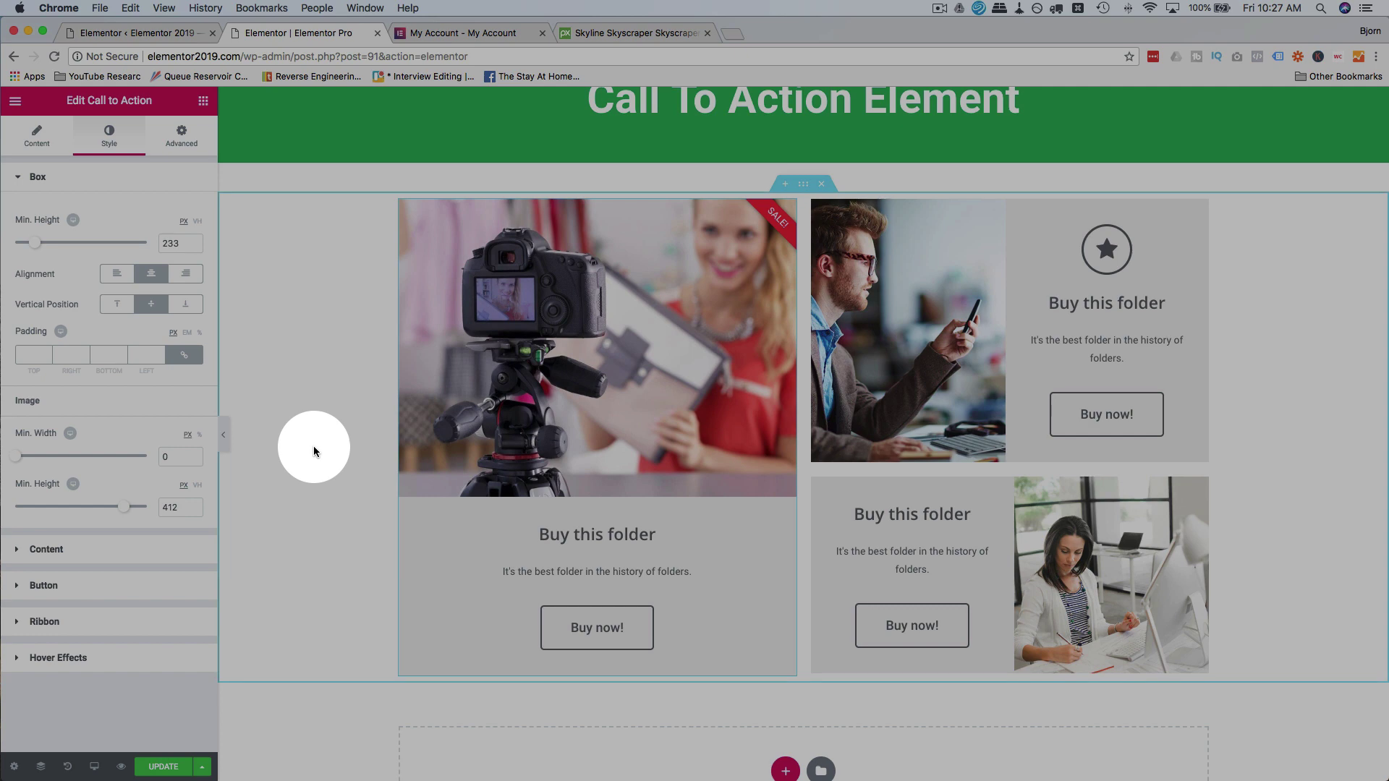
{"action": "scroll", "coordinate": [314, 452], "scroll_direction": "down", "scroll_amount": 2}
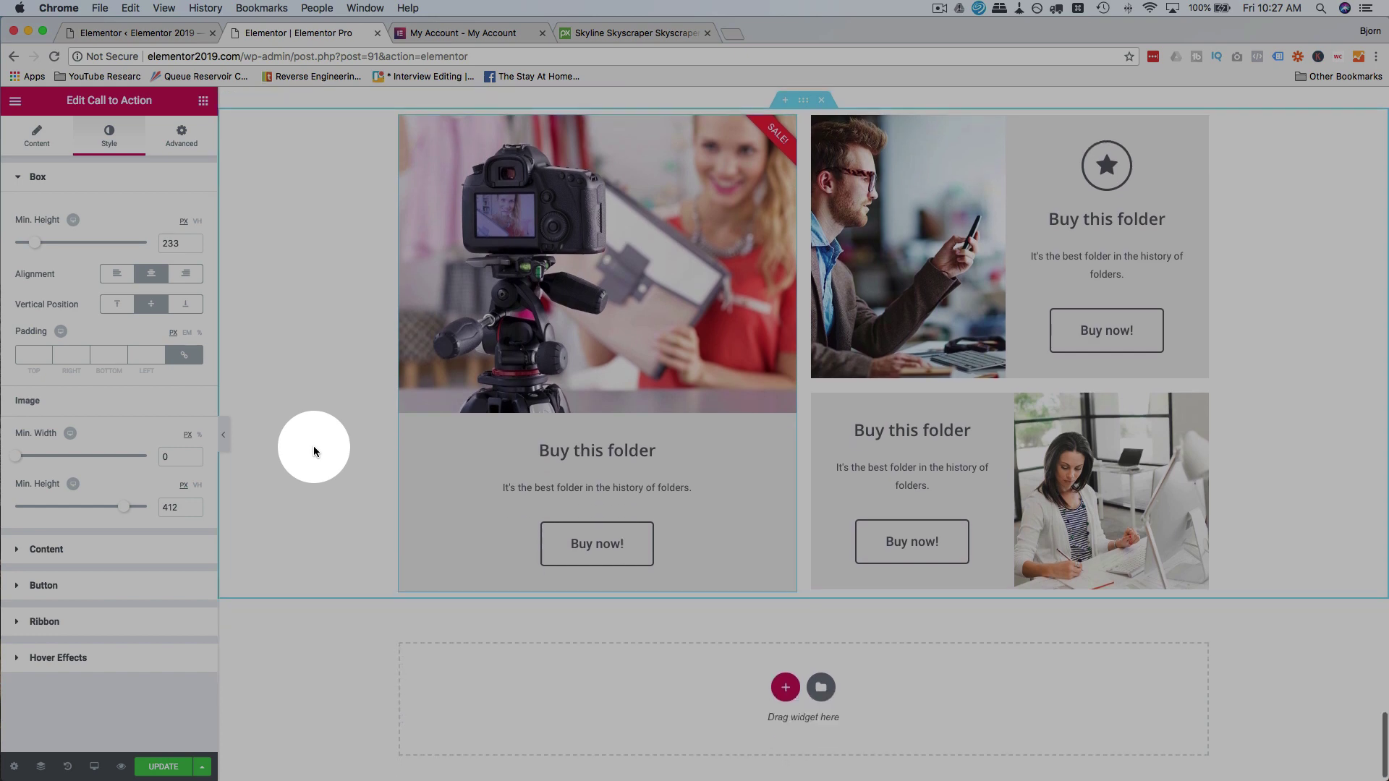
{"action": "left_click", "coordinate": [761, 566]}
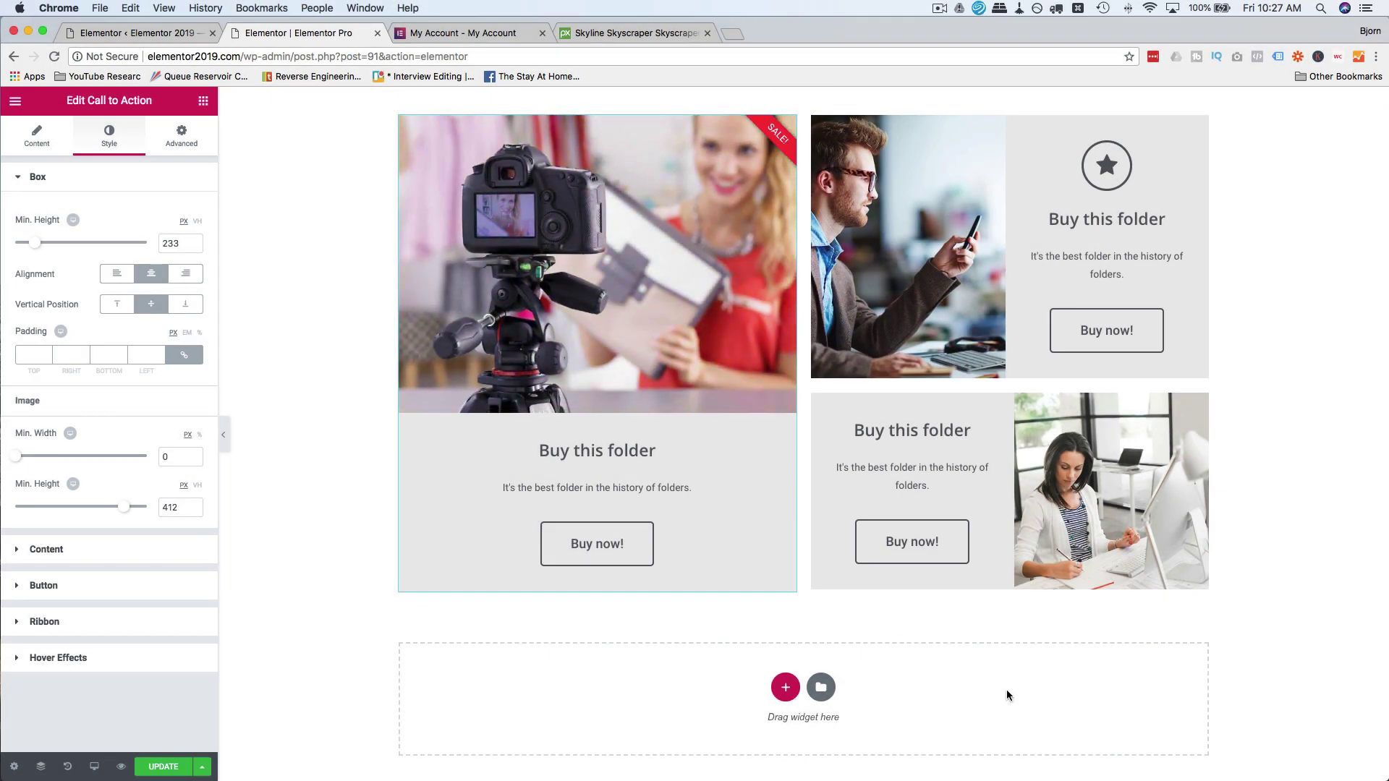